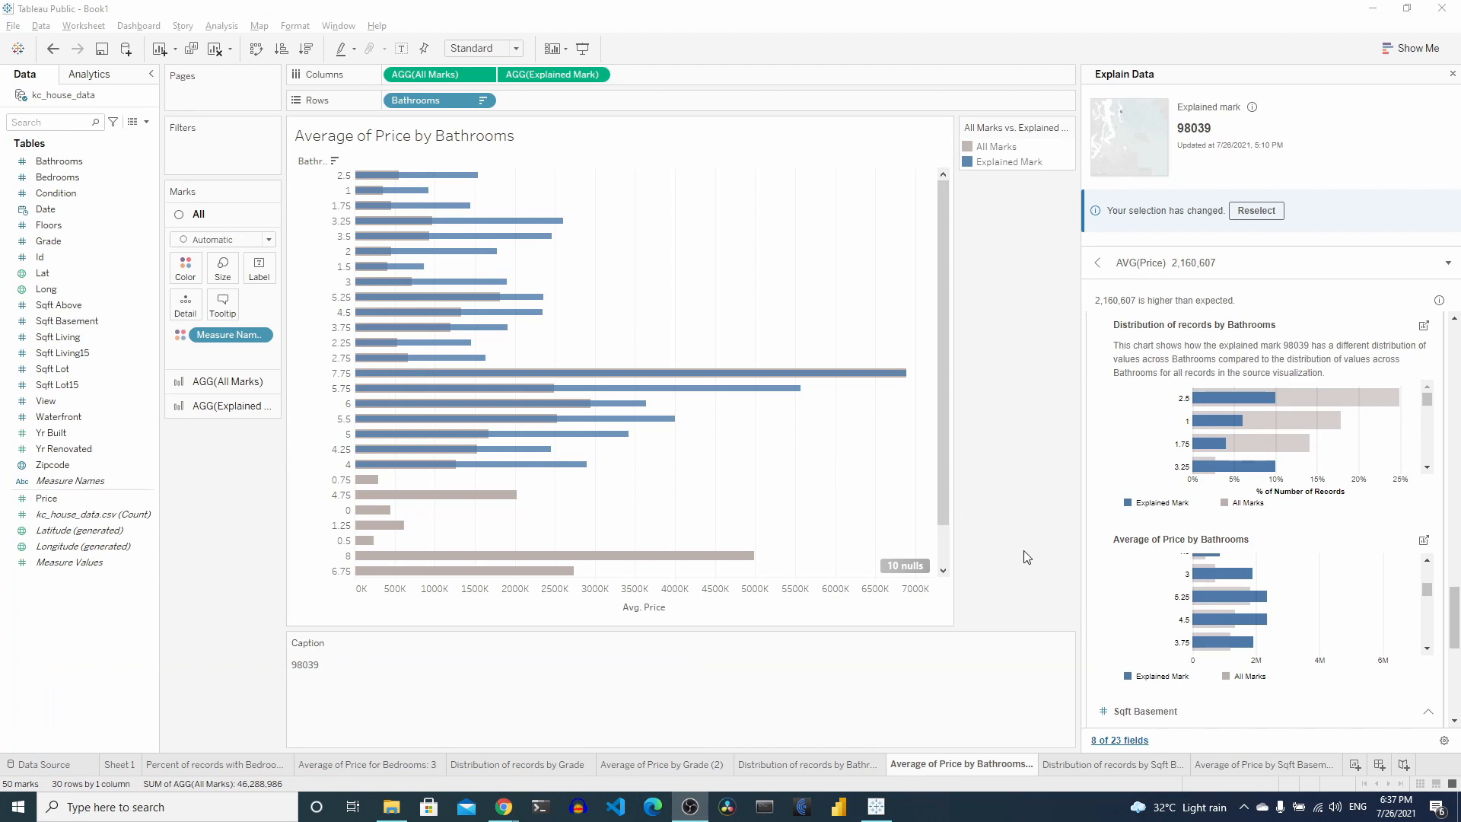
Step: View the Distribution of records by Bathrooms and Average of Price by Grade (2) worksheets
{"action": "left_click", "coordinate": [820, 765]}
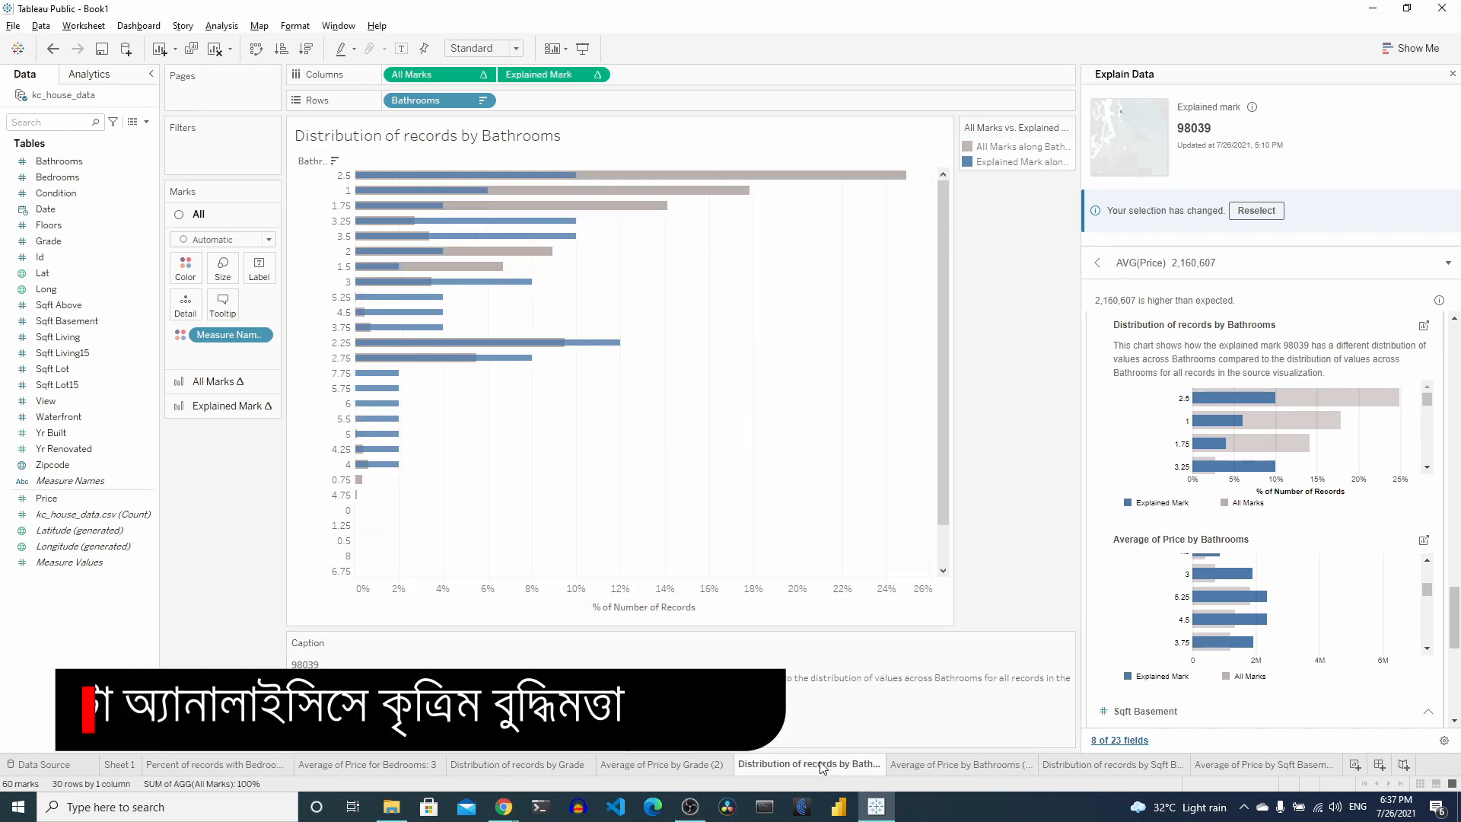
{"action": "left_click", "coordinate": [671, 765]}
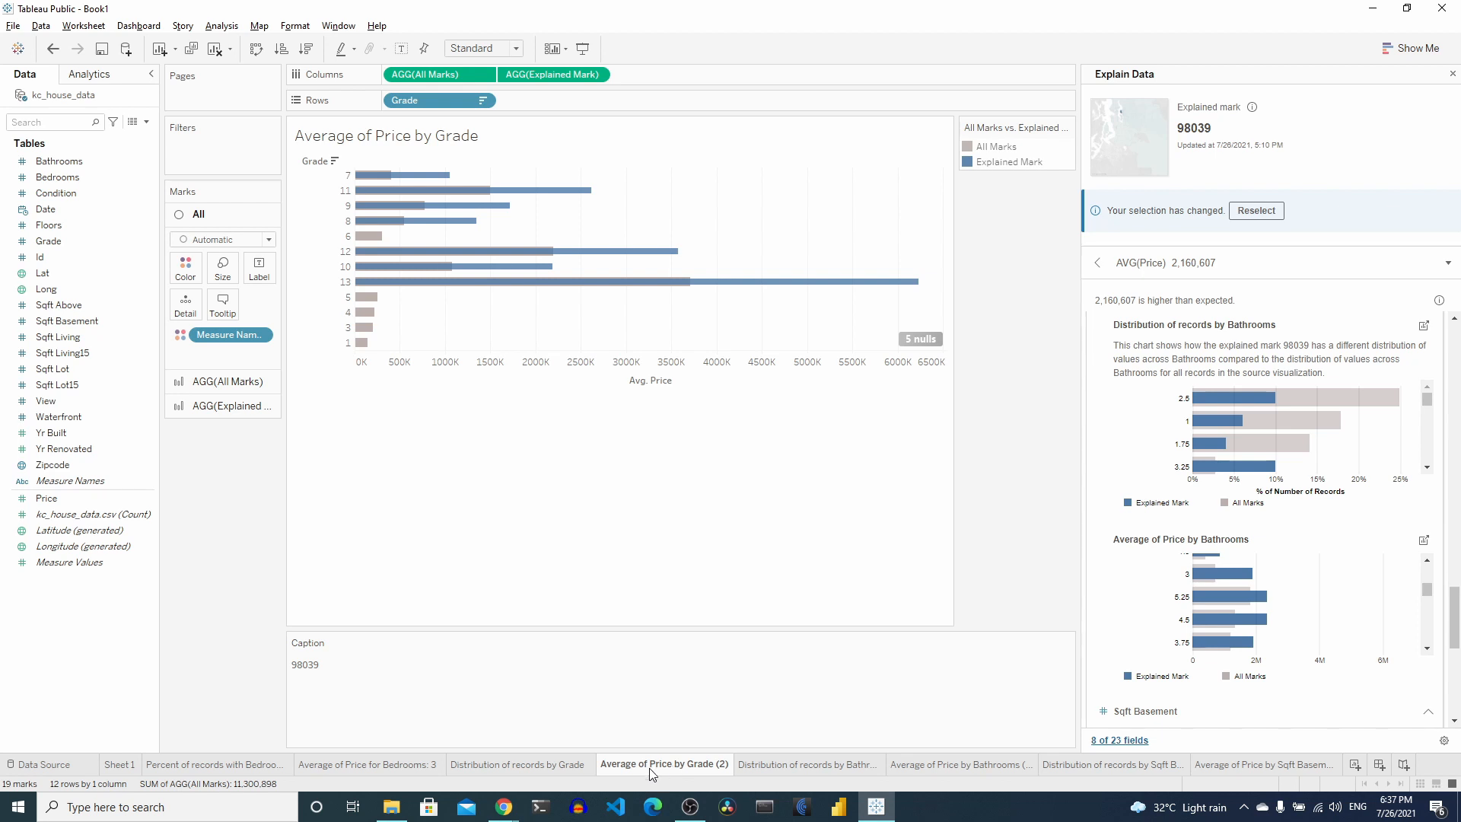
Step: Switch to the "Get insights faster with Explain Data" article in Chrome and highlight the question "Why are homes so expensive?"
{"action": "mouse_move", "coordinate": [502, 812]}
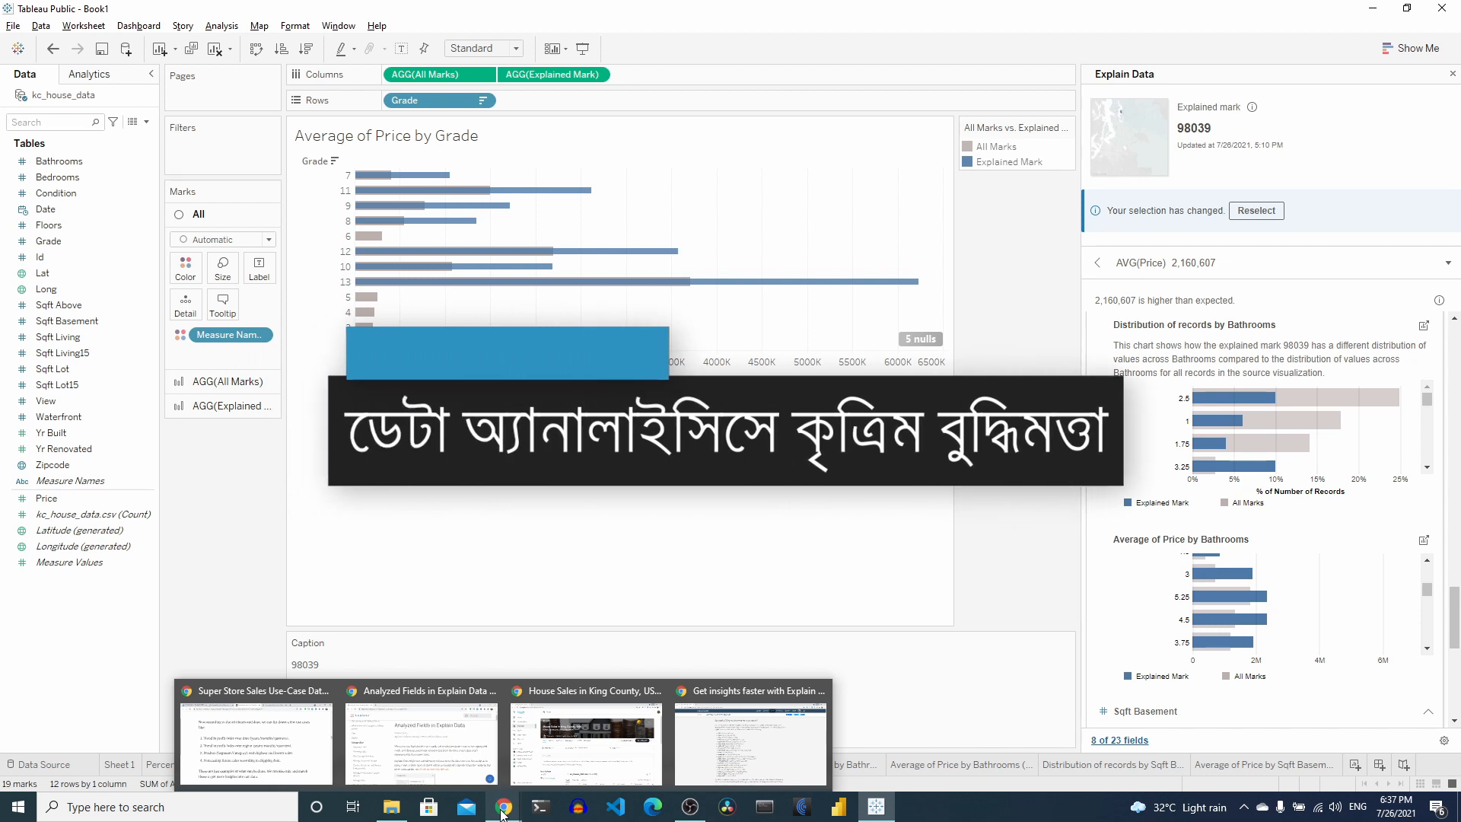
{"action": "left_click", "coordinate": [737, 747]}
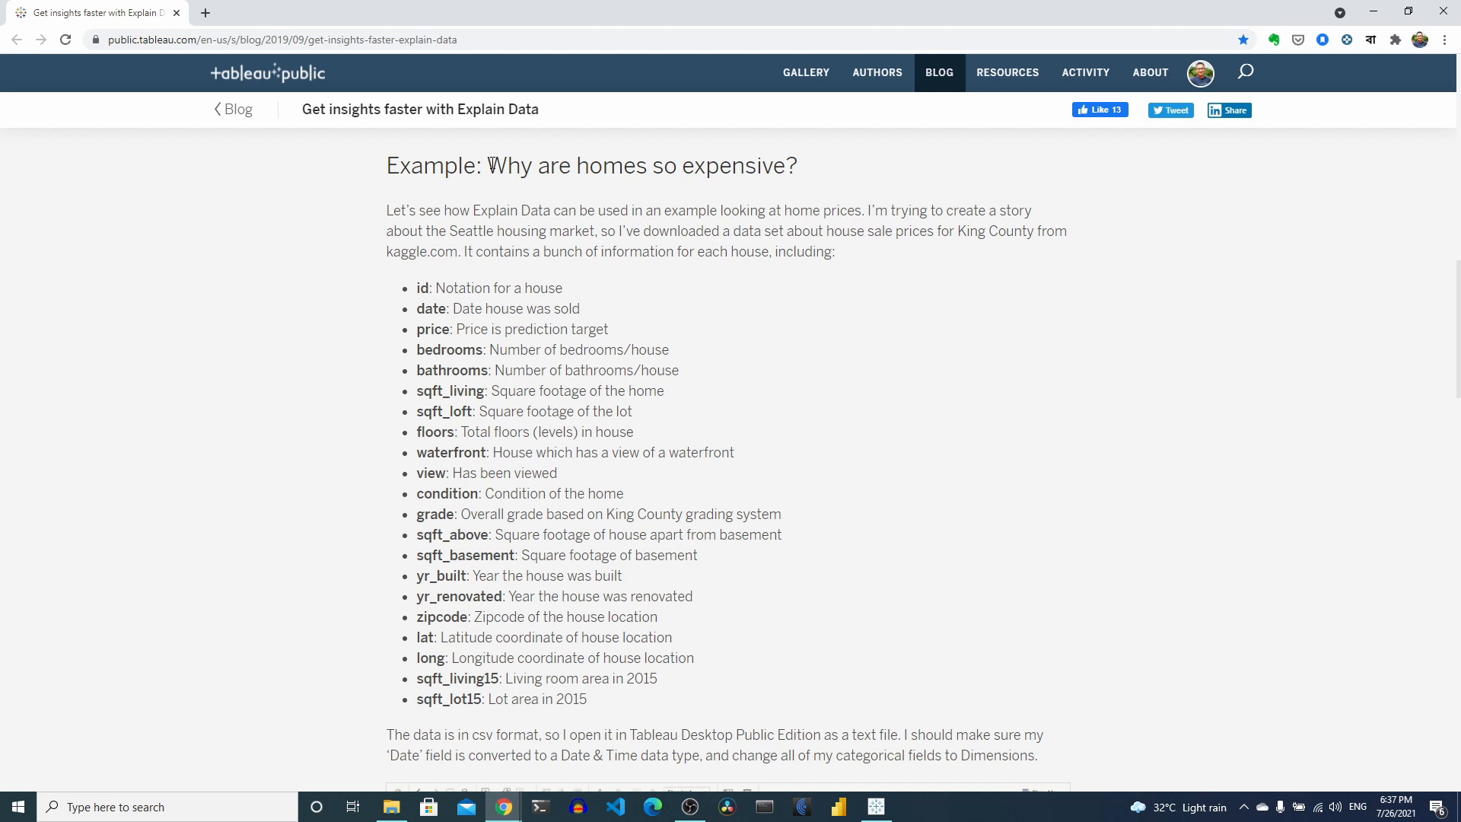
{"action": "left_click_drag", "start_coordinate": [490, 165], "coordinate": [808, 175]}
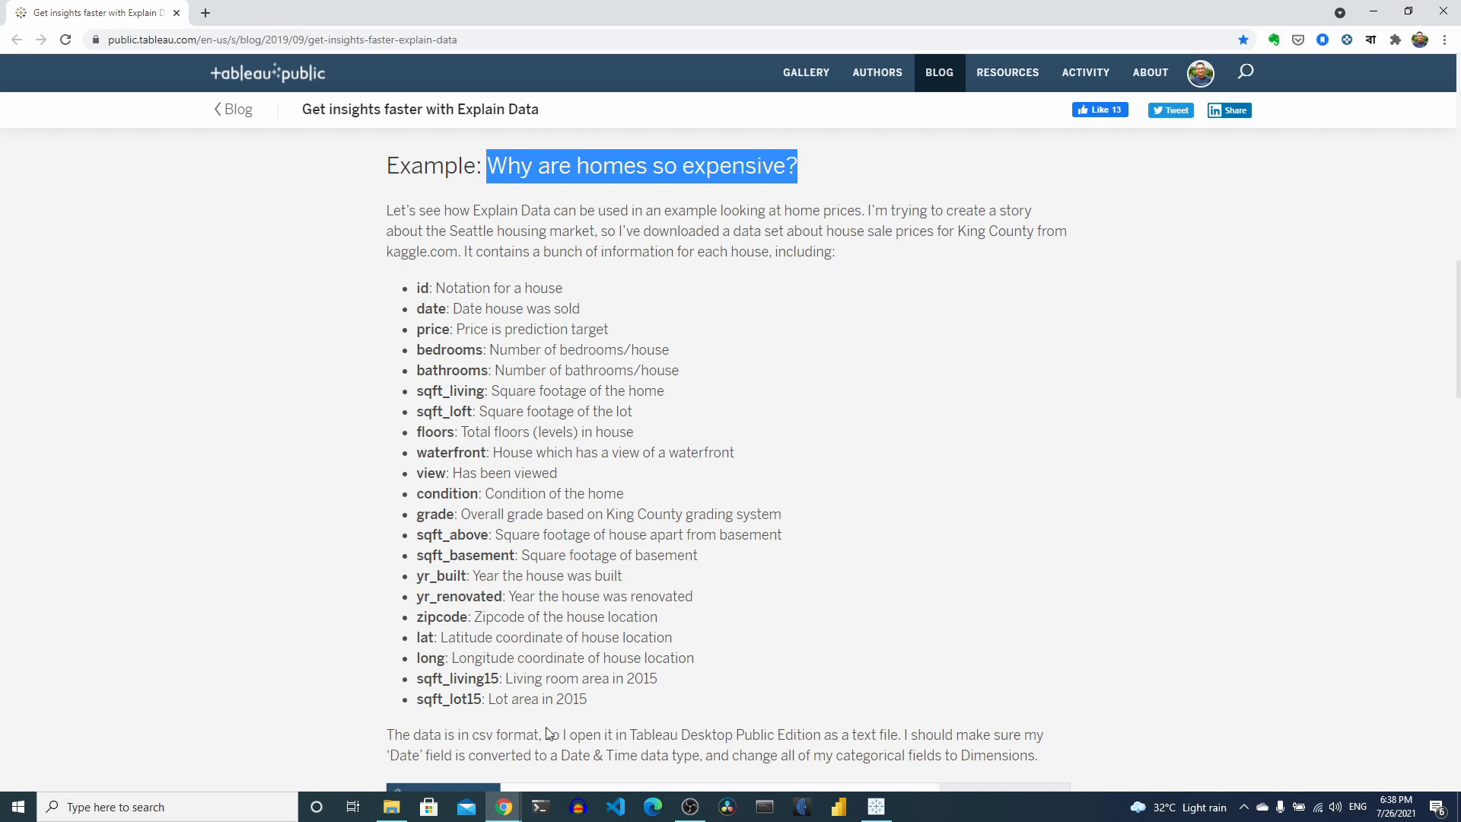
Step: Switch to the Kaggle House Sales in King County page, highlight "King County, which includes Seattle." in the description, and minimize the window
{"action": "left_click", "coordinate": [504, 808]}
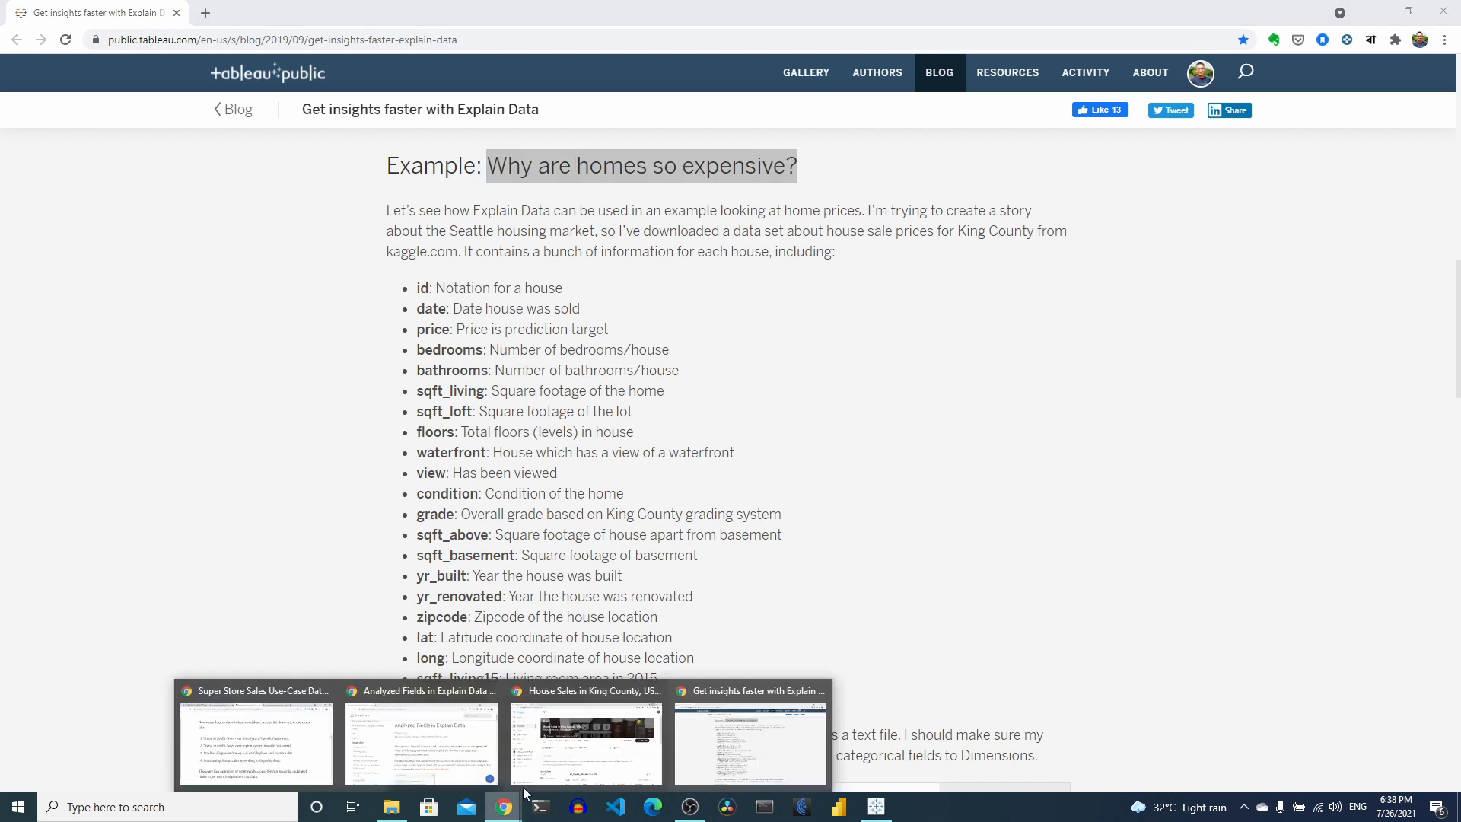
{"action": "left_click", "coordinate": [576, 749]}
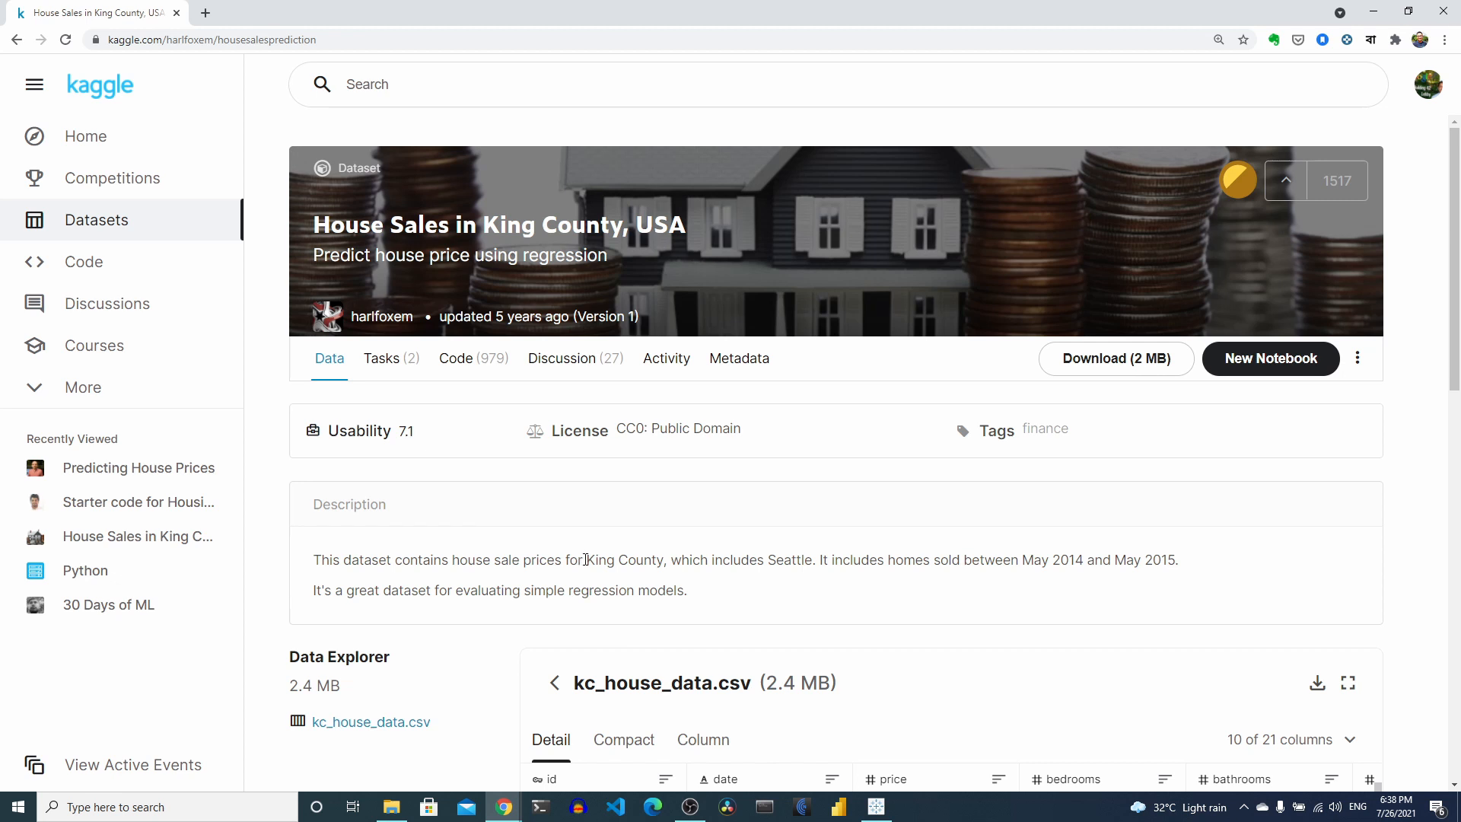
{"action": "left_click_drag", "start_coordinate": [585, 560], "coordinate": [826, 554]}
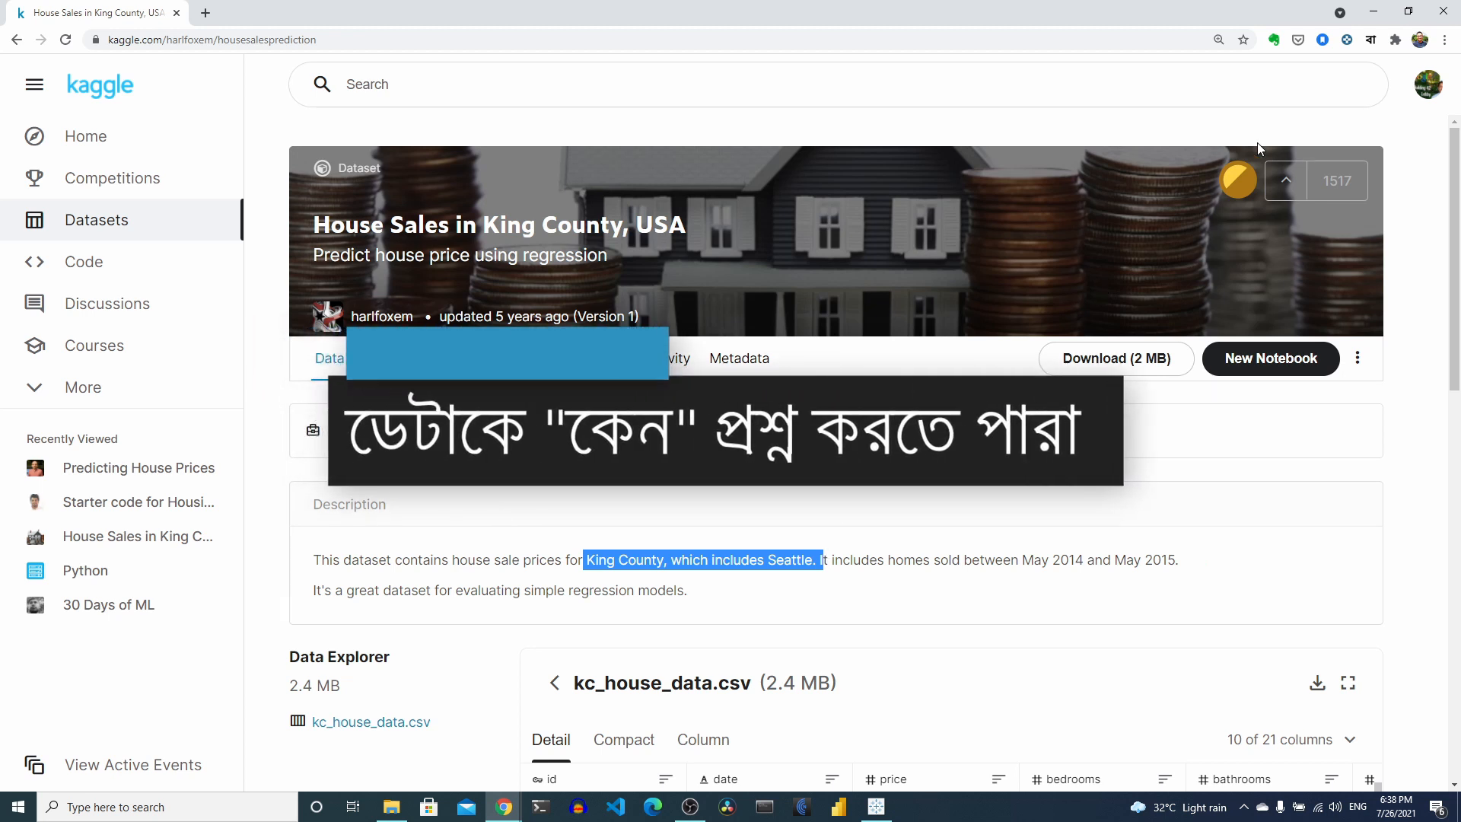
{"action": "left_click", "coordinate": [1374, 12]}
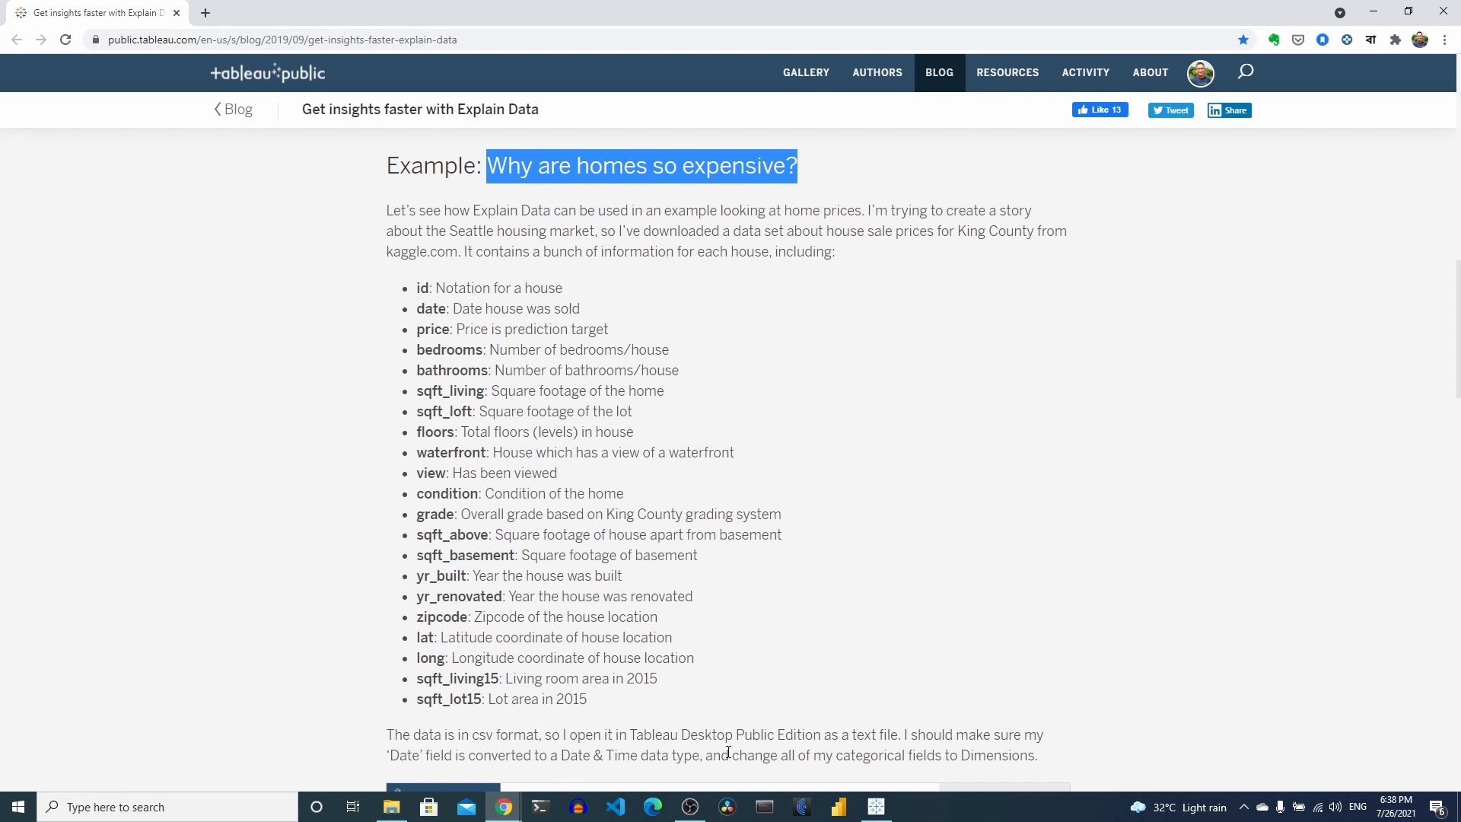
Step: Check the Tableau Public workbook, reopen the Explain Data article in Chrome to review its list of house fields, and minimize the article
{"action": "left_click", "coordinate": [877, 805]}
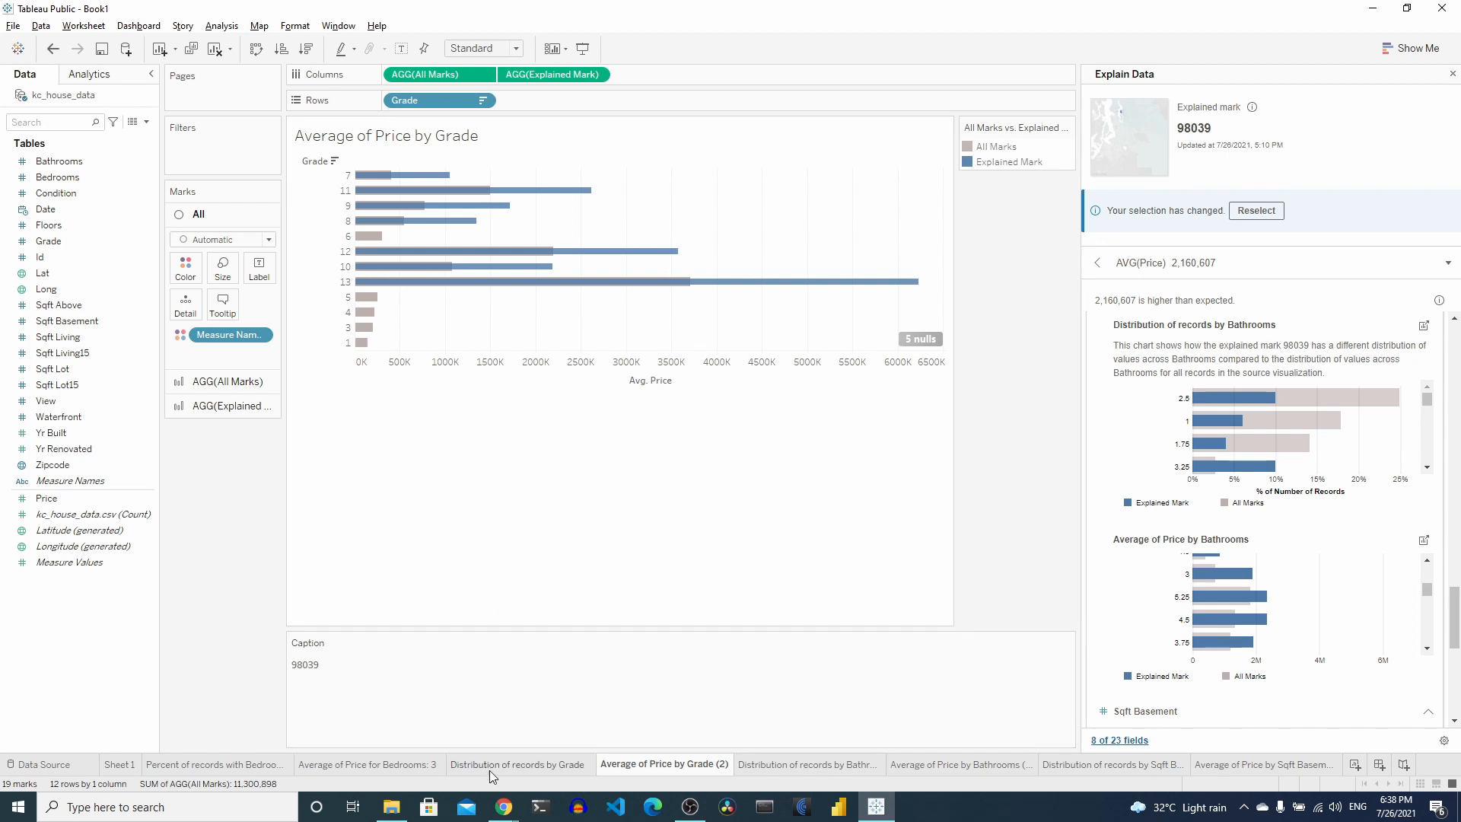
{"action": "left_click", "coordinate": [500, 812]}
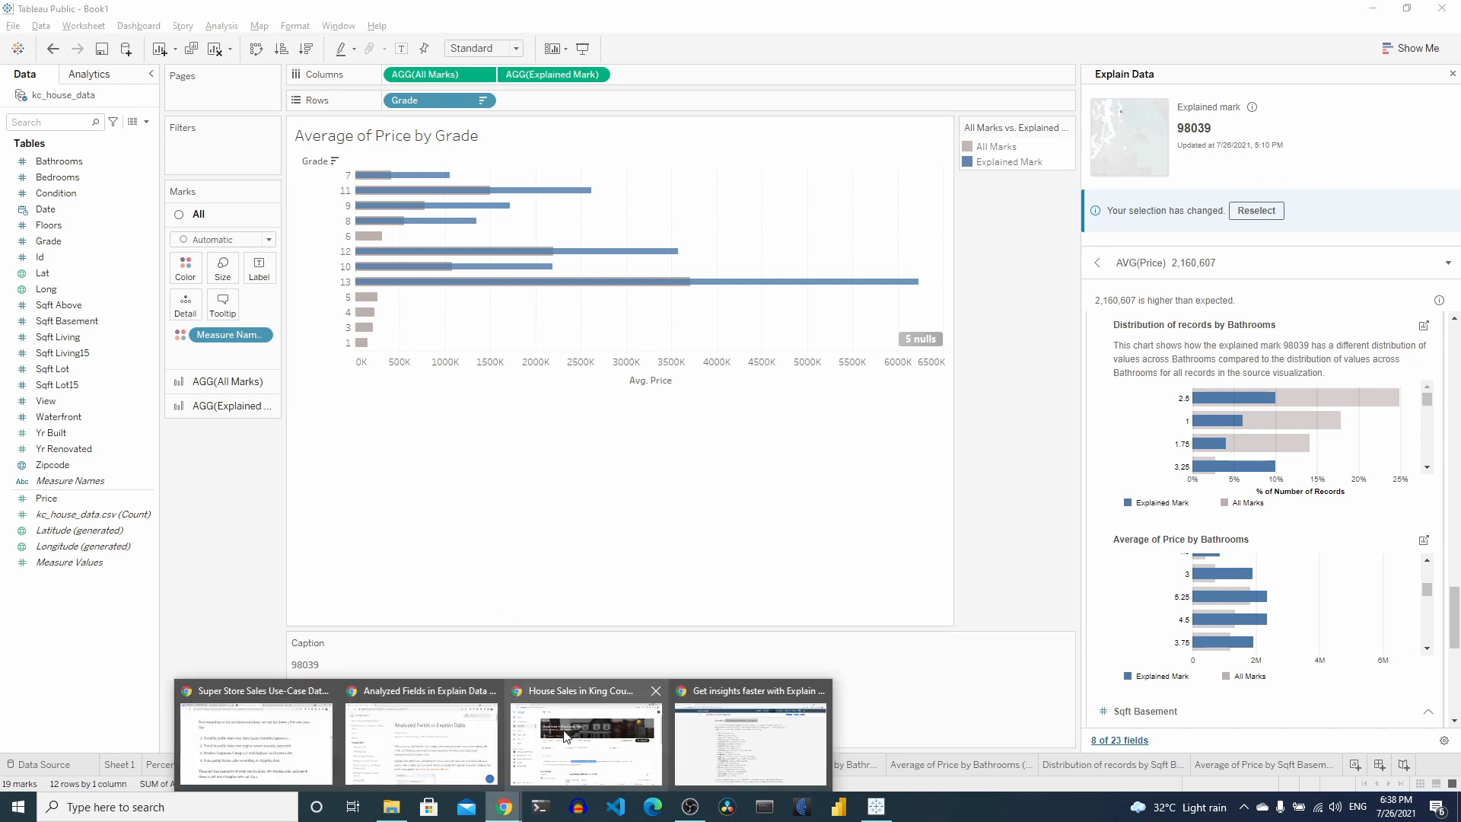
{"action": "left_click", "coordinate": [749, 742]}
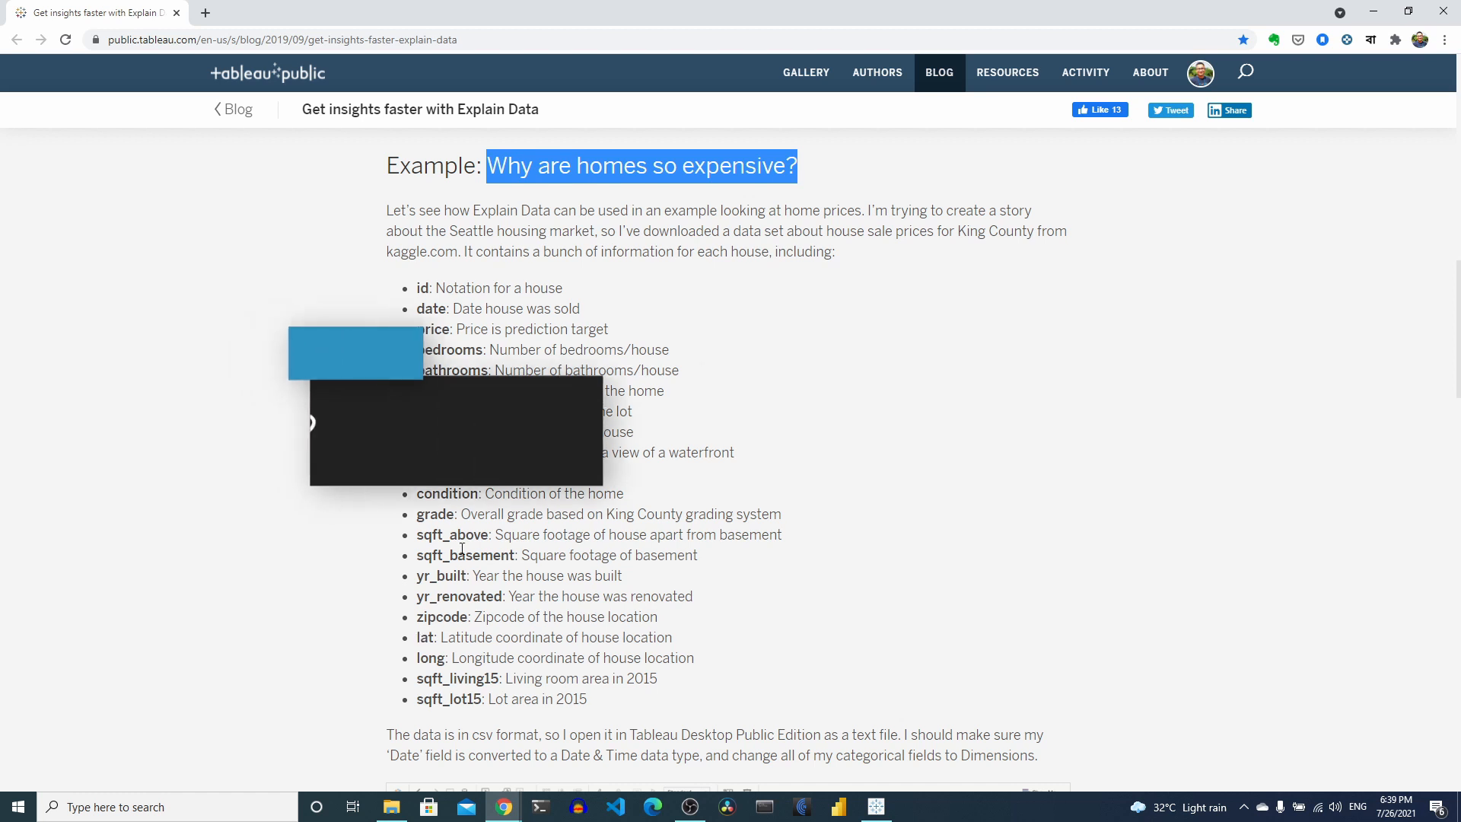
{"action": "left_click", "coordinate": [442, 509]}
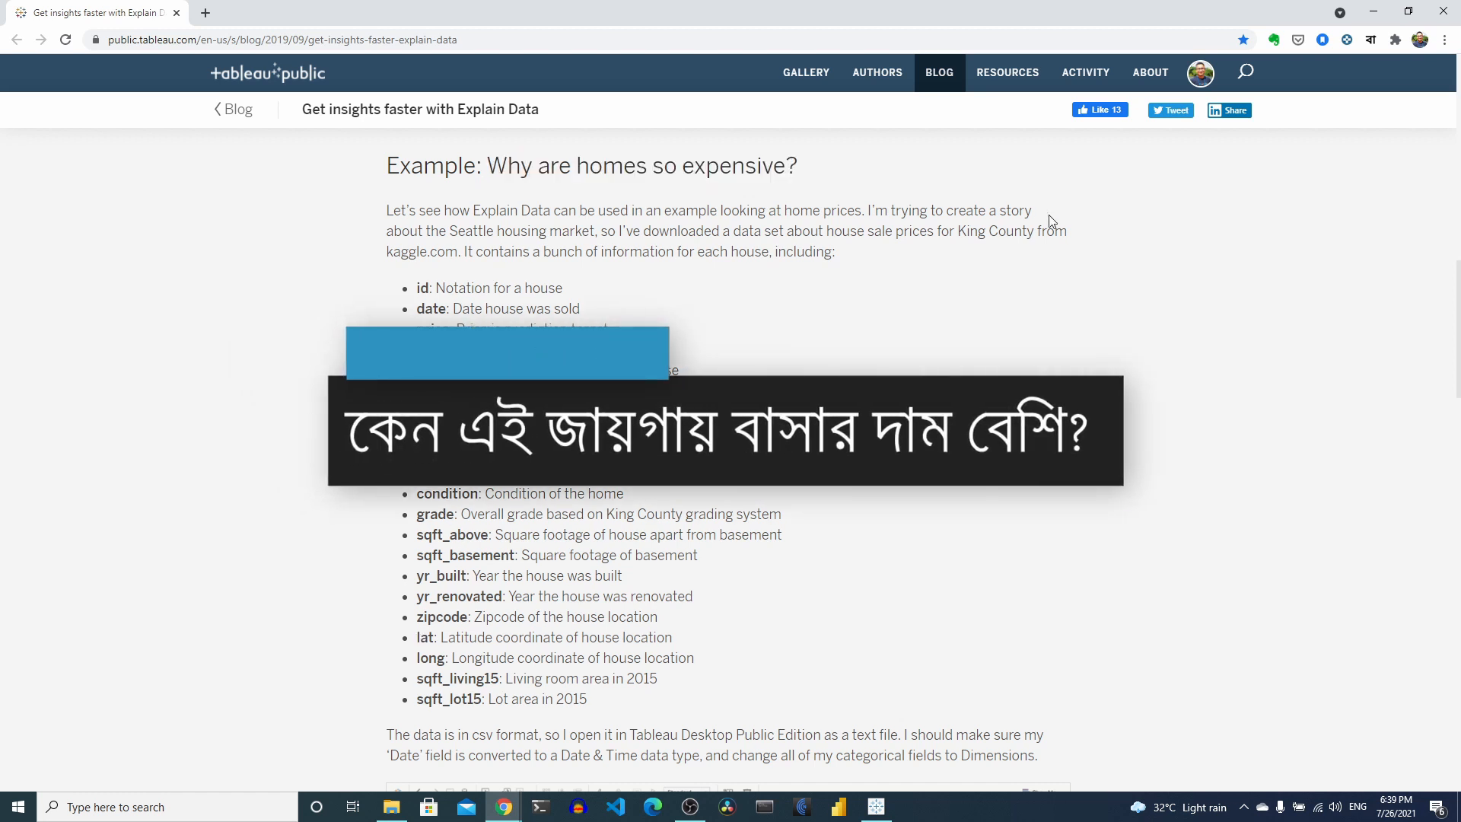
{"action": "left_click", "coordinate": [1381, 14]}
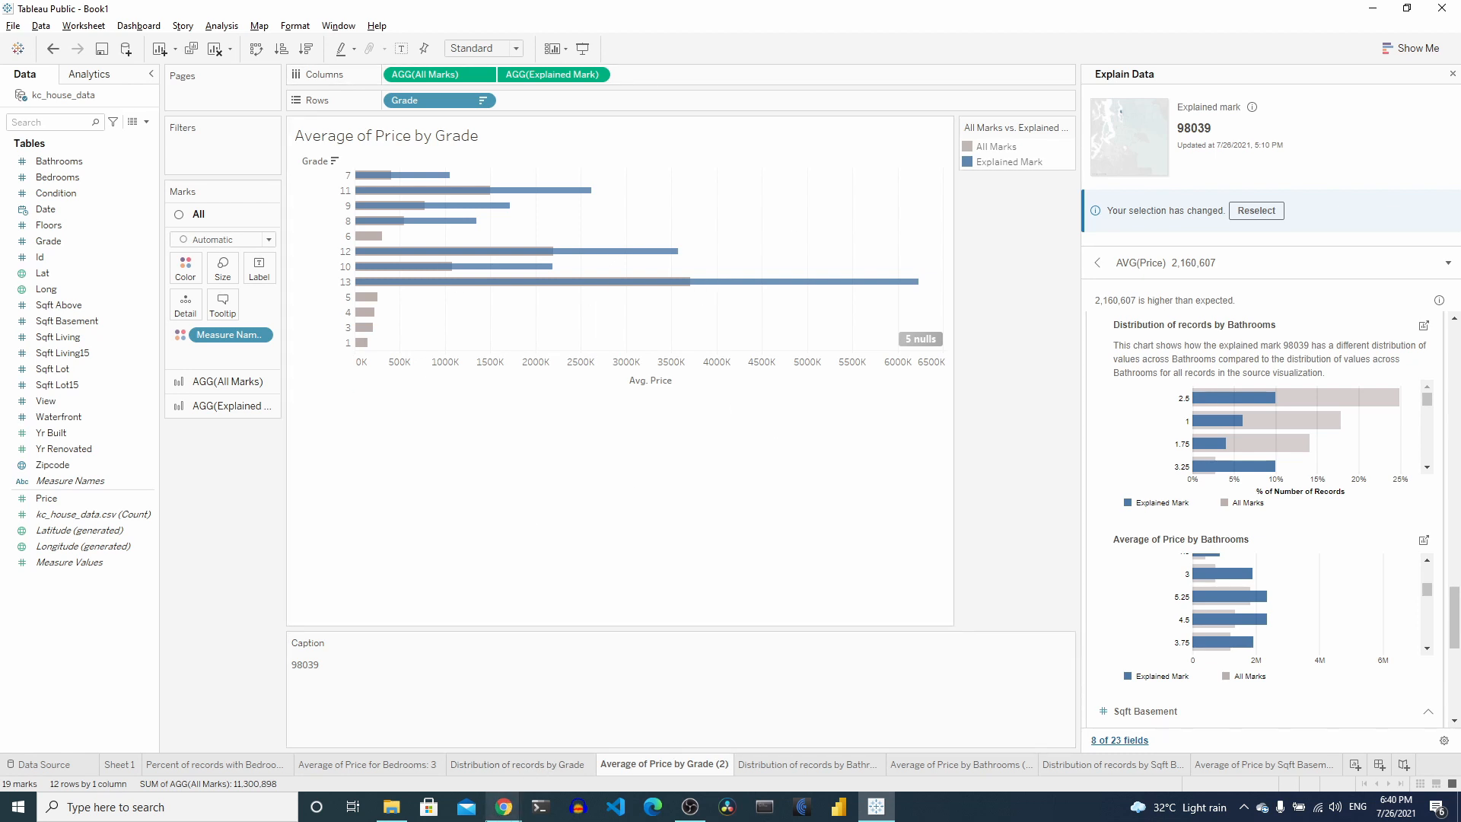
Step: Switch to the Kaggle House Sales page in Chrome and examine the dataset description and the kc_house_data.csv column preview
{"action": "mouse_move", "coordinate": [504, 807]}
{"action": "left_click", "coordinate": [586, 740]}
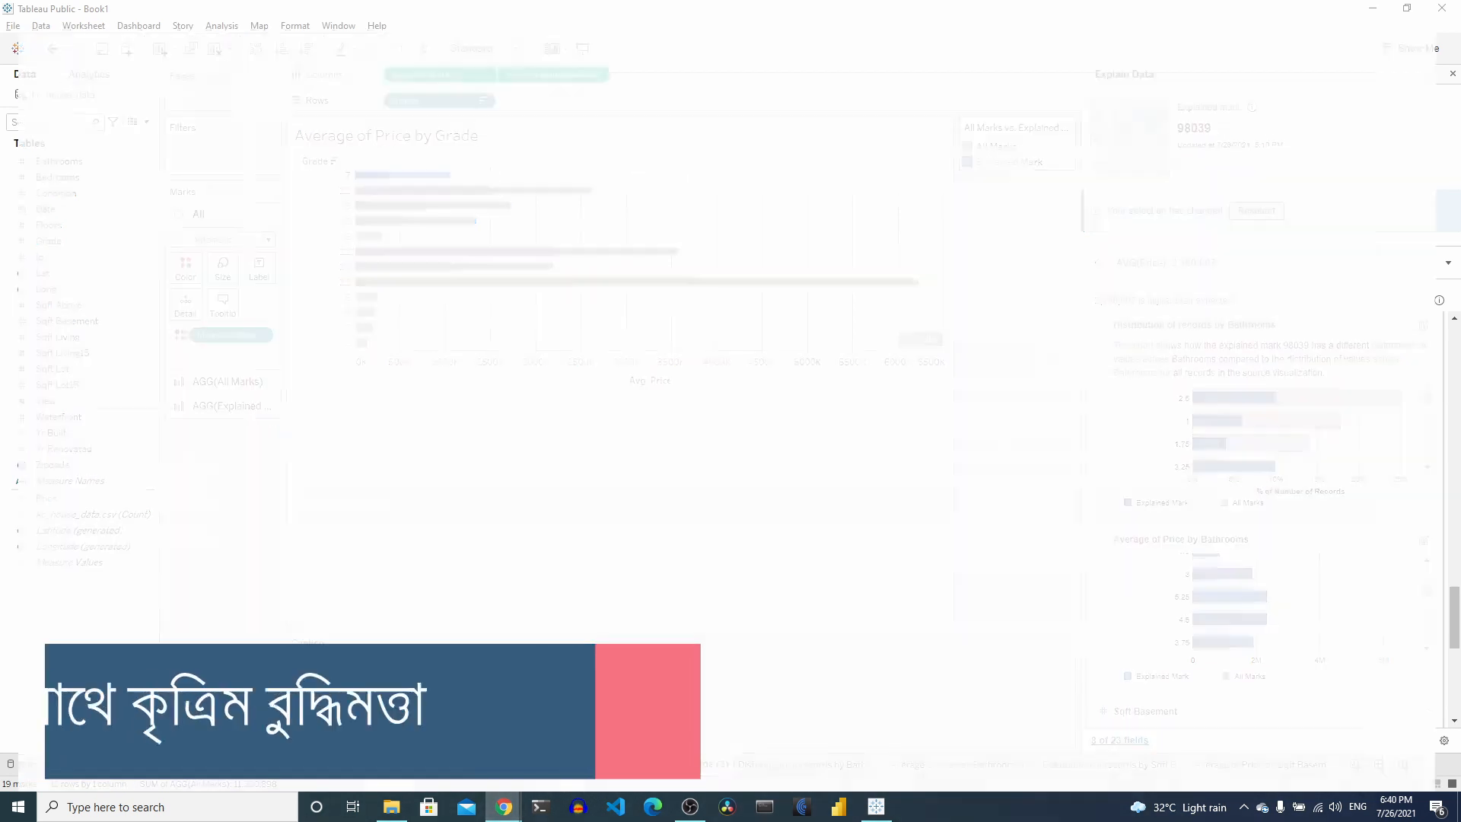
{"action": "left_click", "coordinate": [883, 487]}
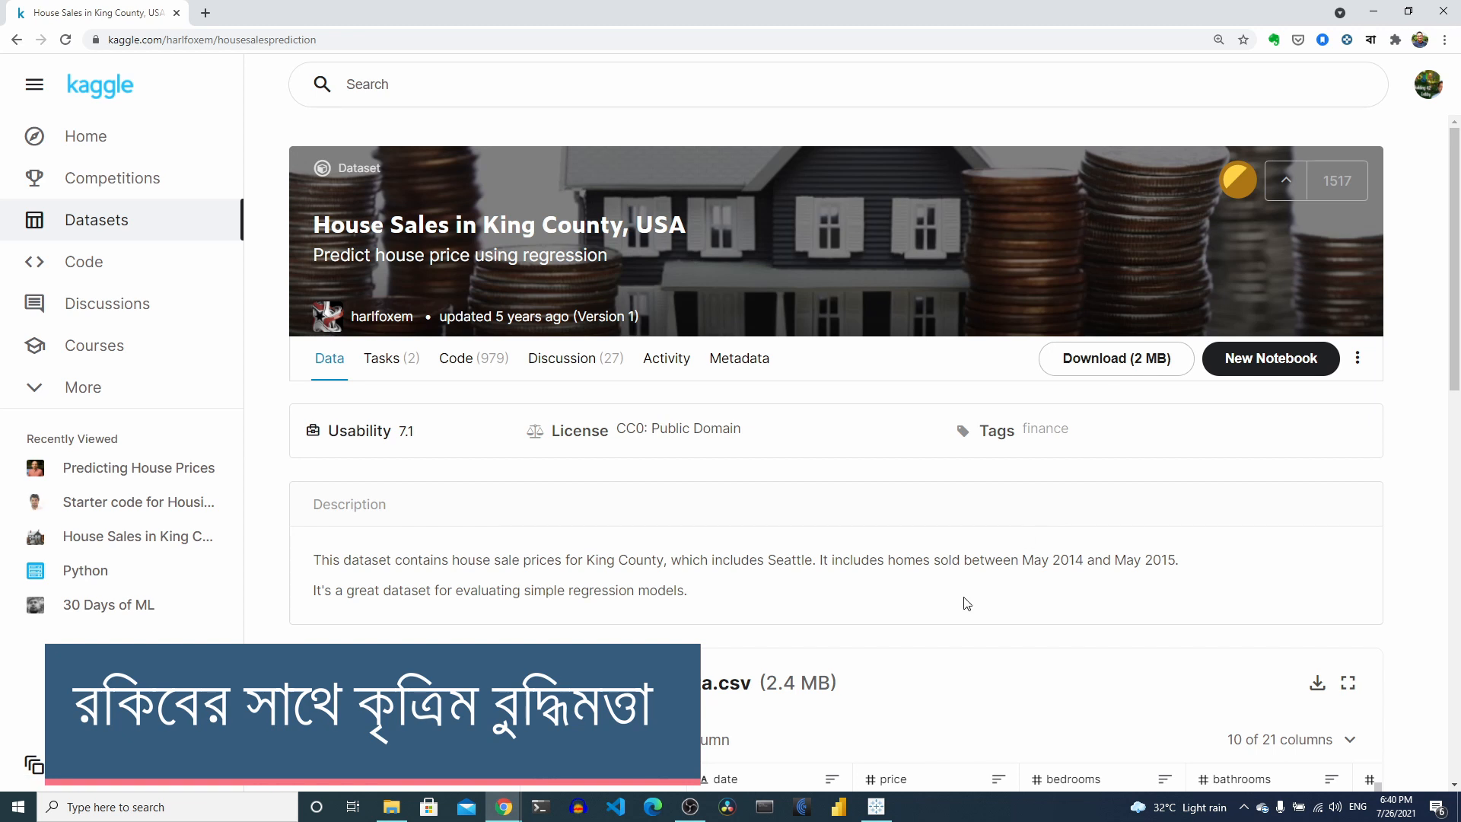
{"action": "scroll", "coordinate": [963, 598], "scroll_direction": "down", "scroll_amount": 1}
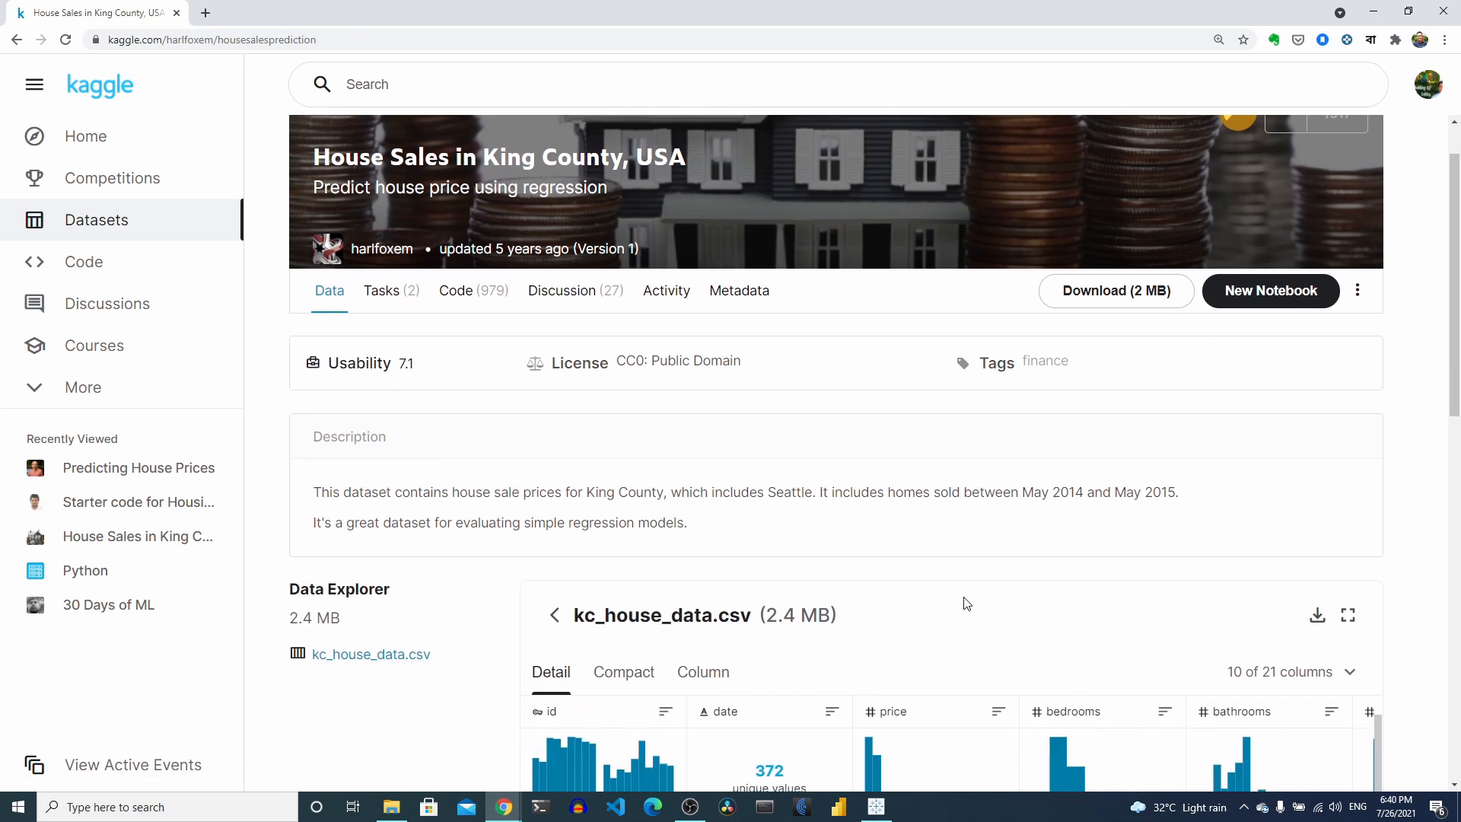
{"action": "scroll", "coordinate": [967, 603], "scroll_direction": "down", "scroll_amount": 3}
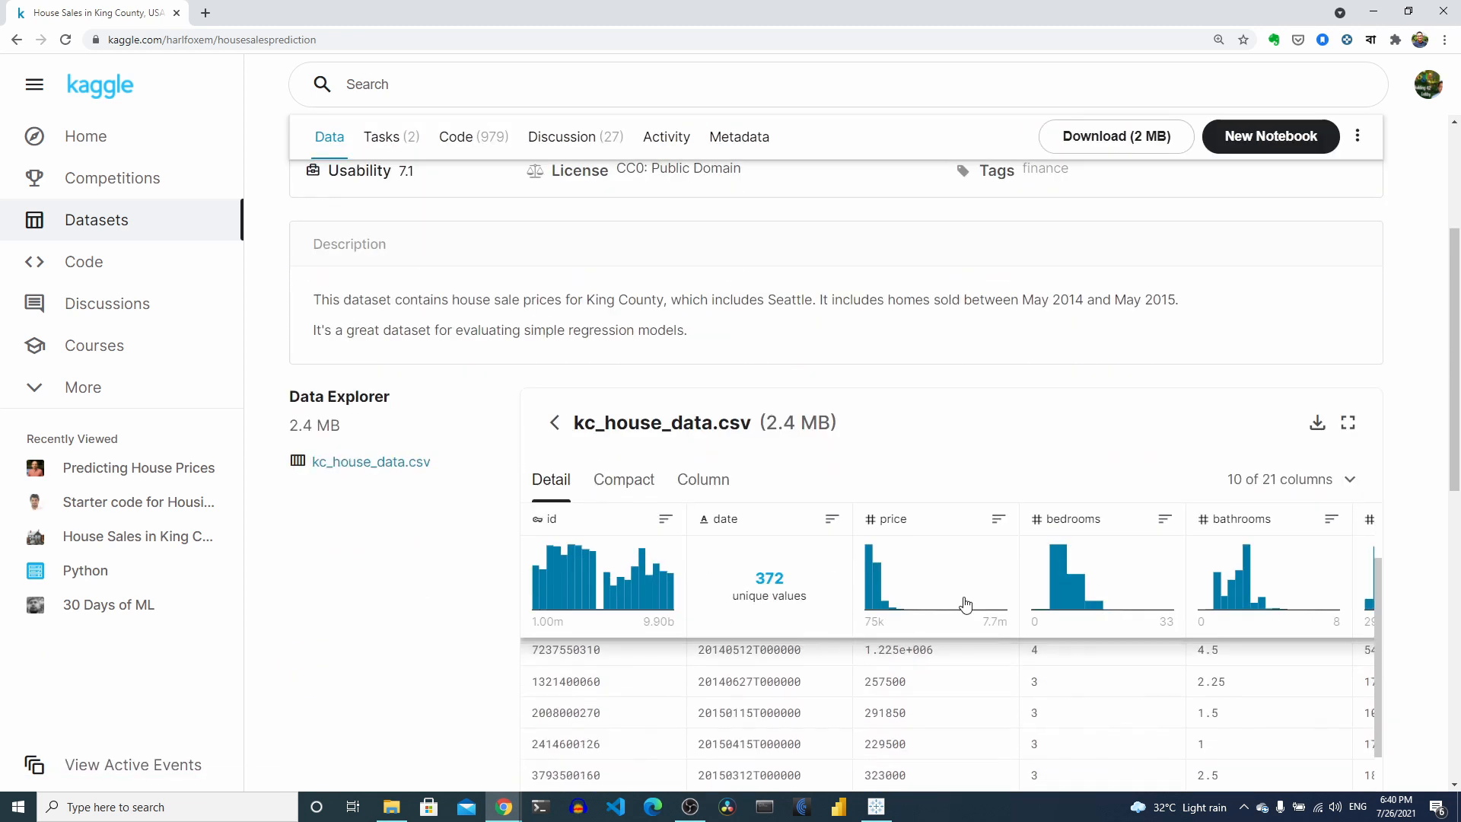
{"action": "scroll", "coordinate": [966, 603], "scroll_direction": "up", "scroll_amount": 3}
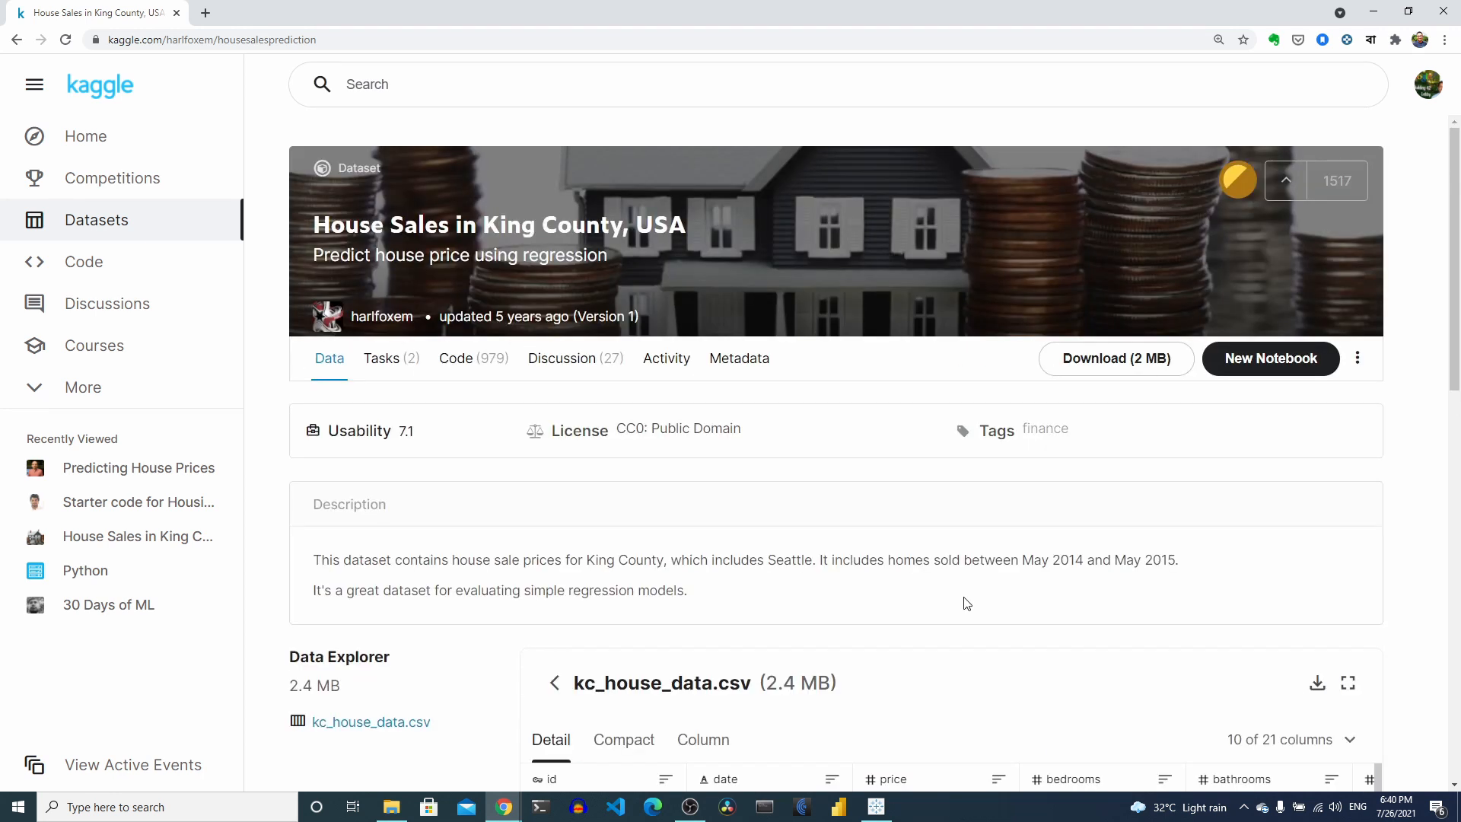
{"action": "left_click", "coordinate": [1374, 12]}
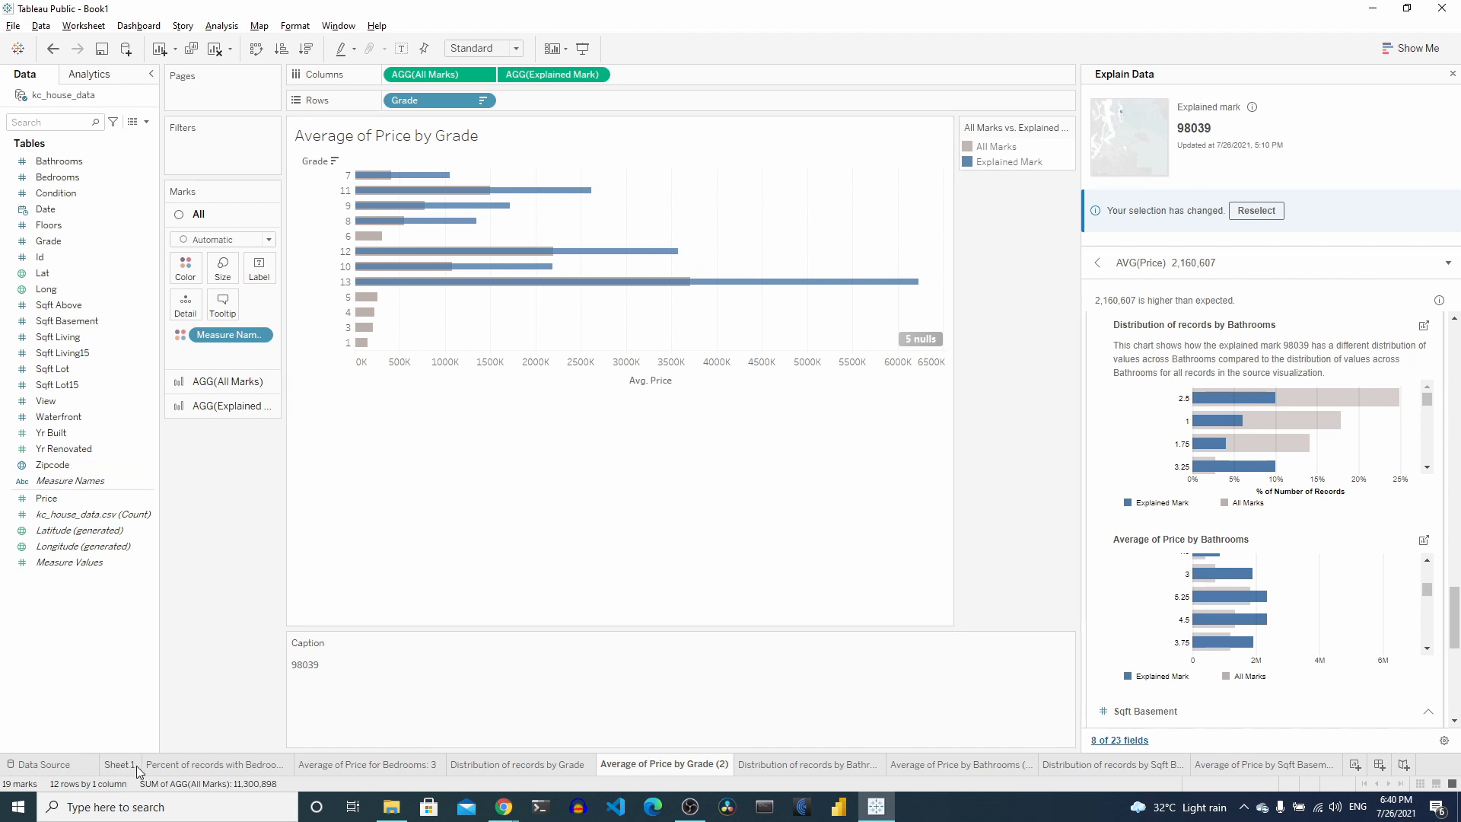
Step: Look through the explanation worksheets for Bedrooms, Grade, Bathrooms and Sqft Basement, ending on Average of Price by Sqft Basement
{"action": "left_click", "coordinate": [204, 765]}
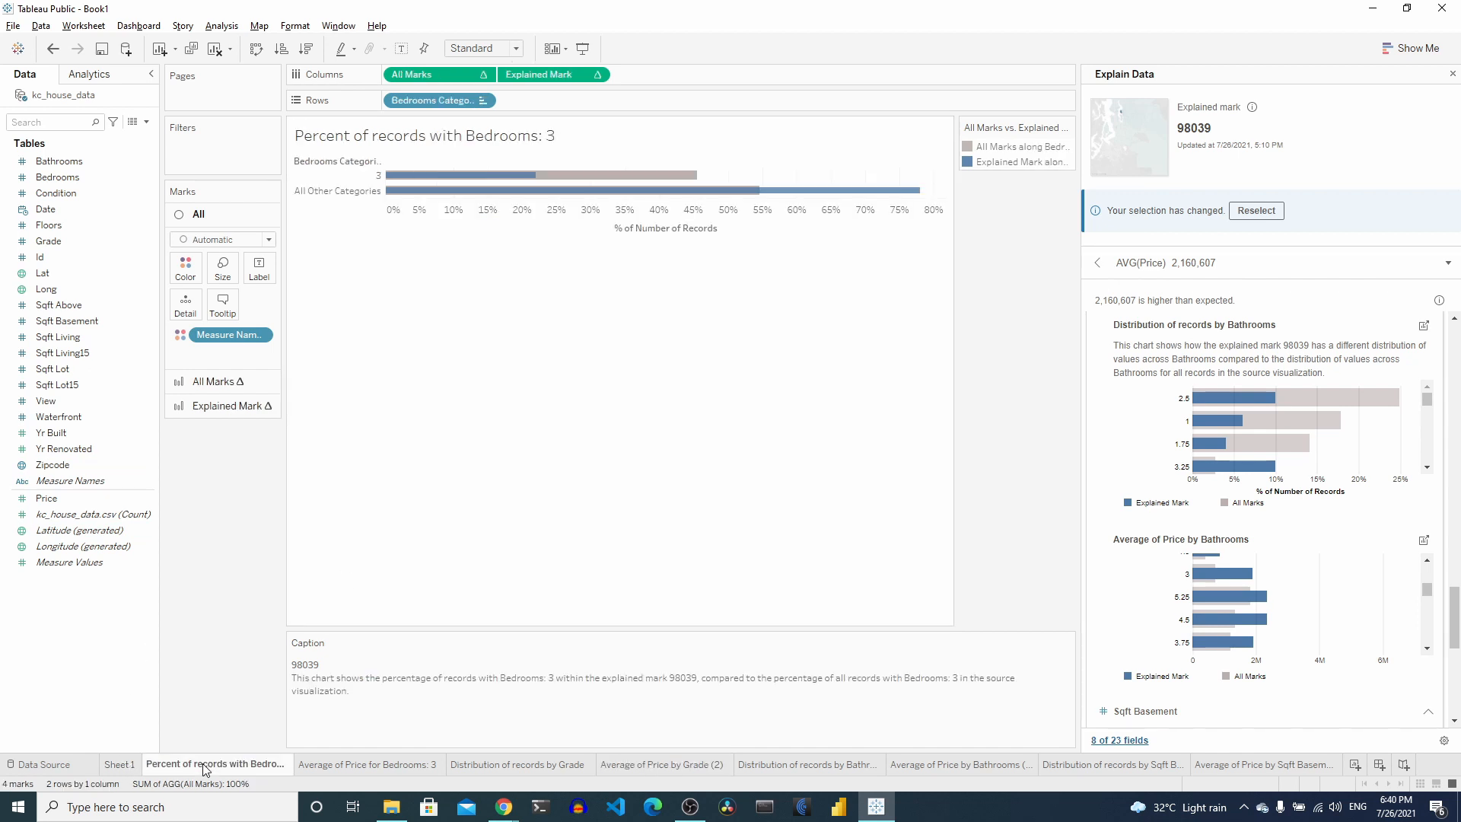
{"action": "left_click", "coordinate": [378, 764]}
{"action": "left_click", "coordinate": [497, 764]}
{"action": "left_click", "coordinate": [633, 765]}
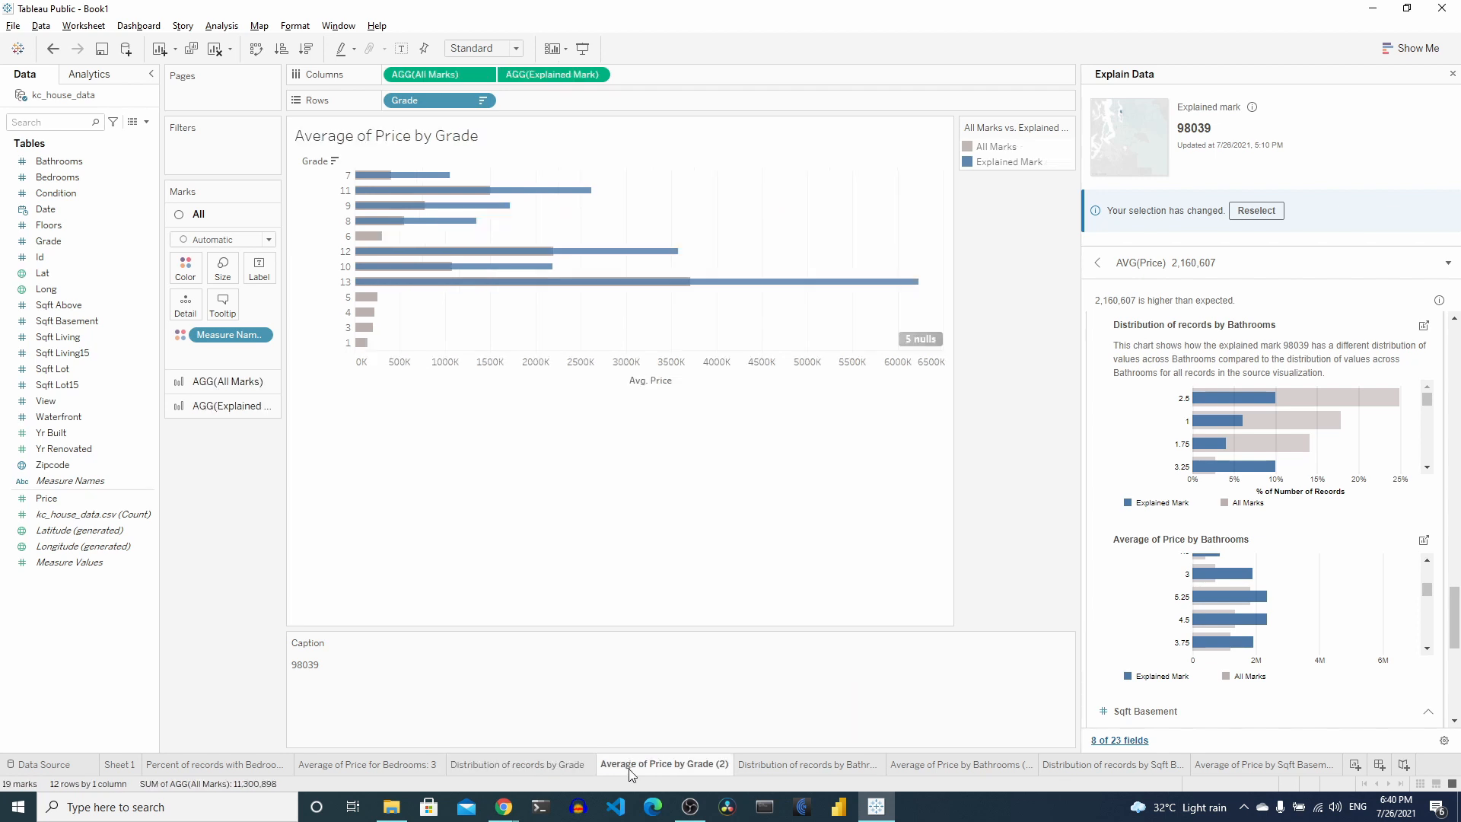
{"action": "left_click", "coordinate": [792, 764]}
{"action": "left_click", "coordinate": [933, 765]}
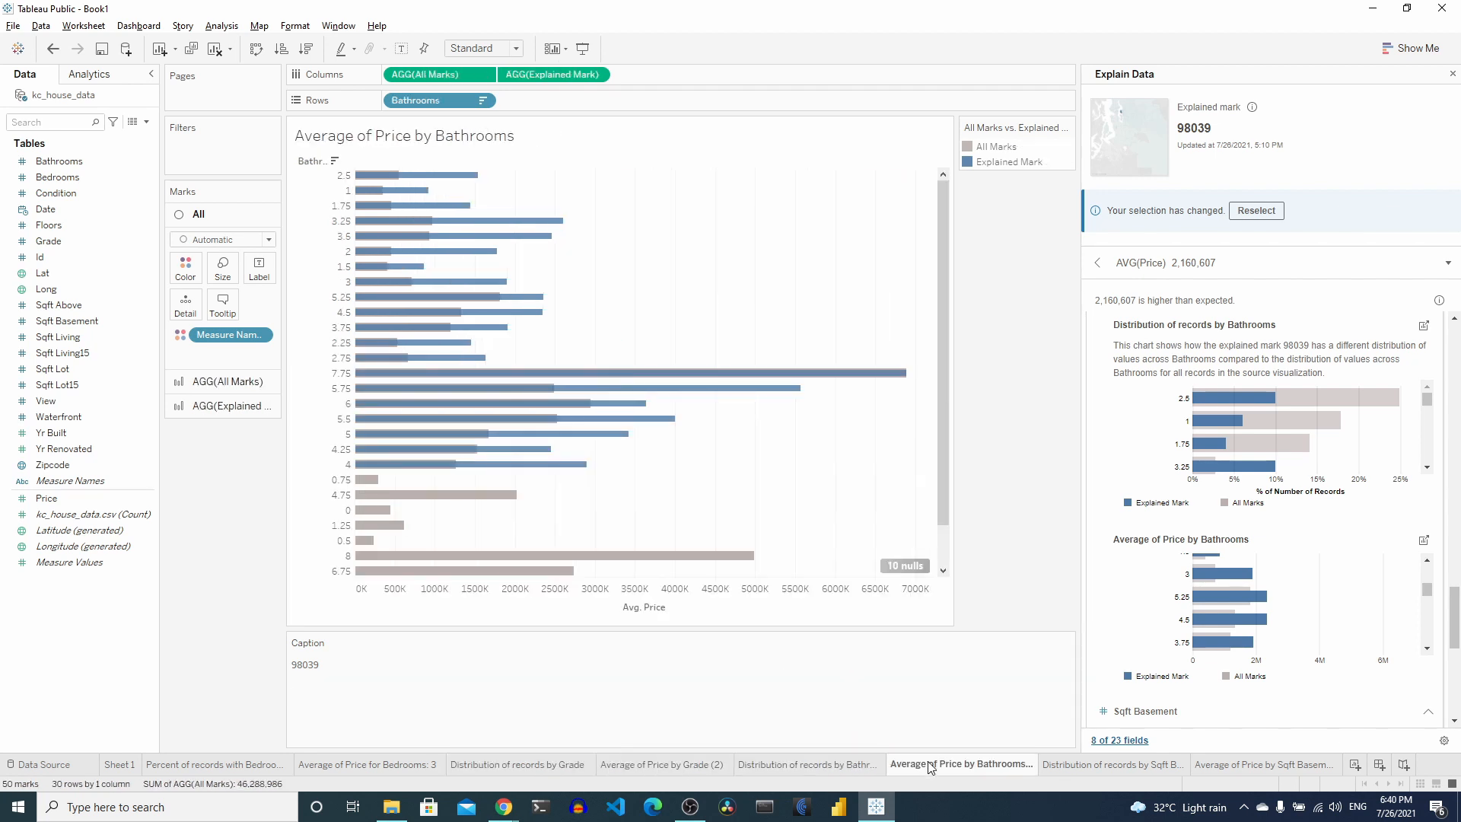
{"action": "left_click", "coordinate": [1080, 765]}
{"action": "left_click", "coordinate": [1245, 770]}
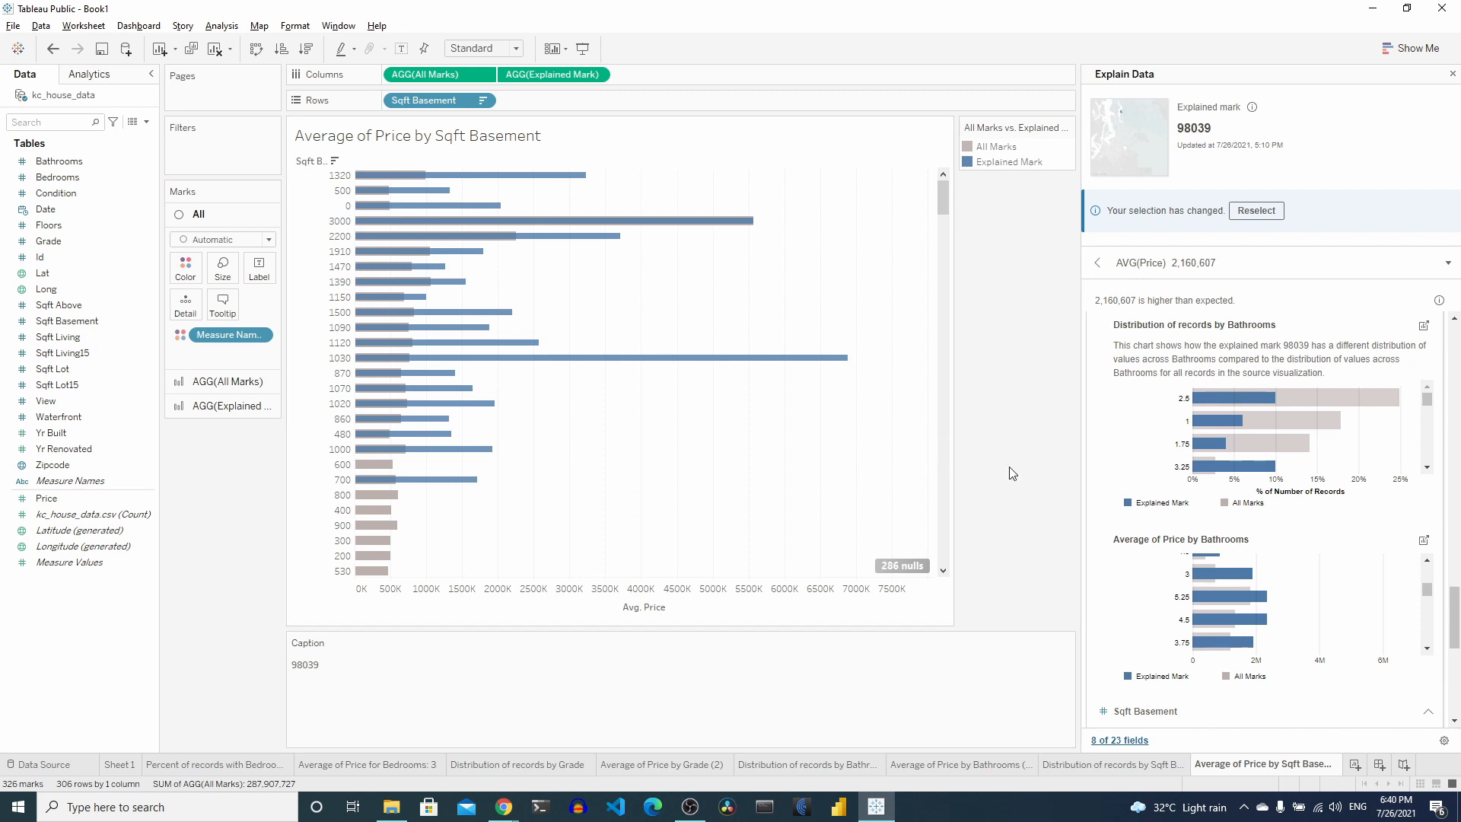
Step: Create a new workbook, minimize the old workbook's window and maximize the new one
{"action": "left_click", "coordinate": [14, 26]}
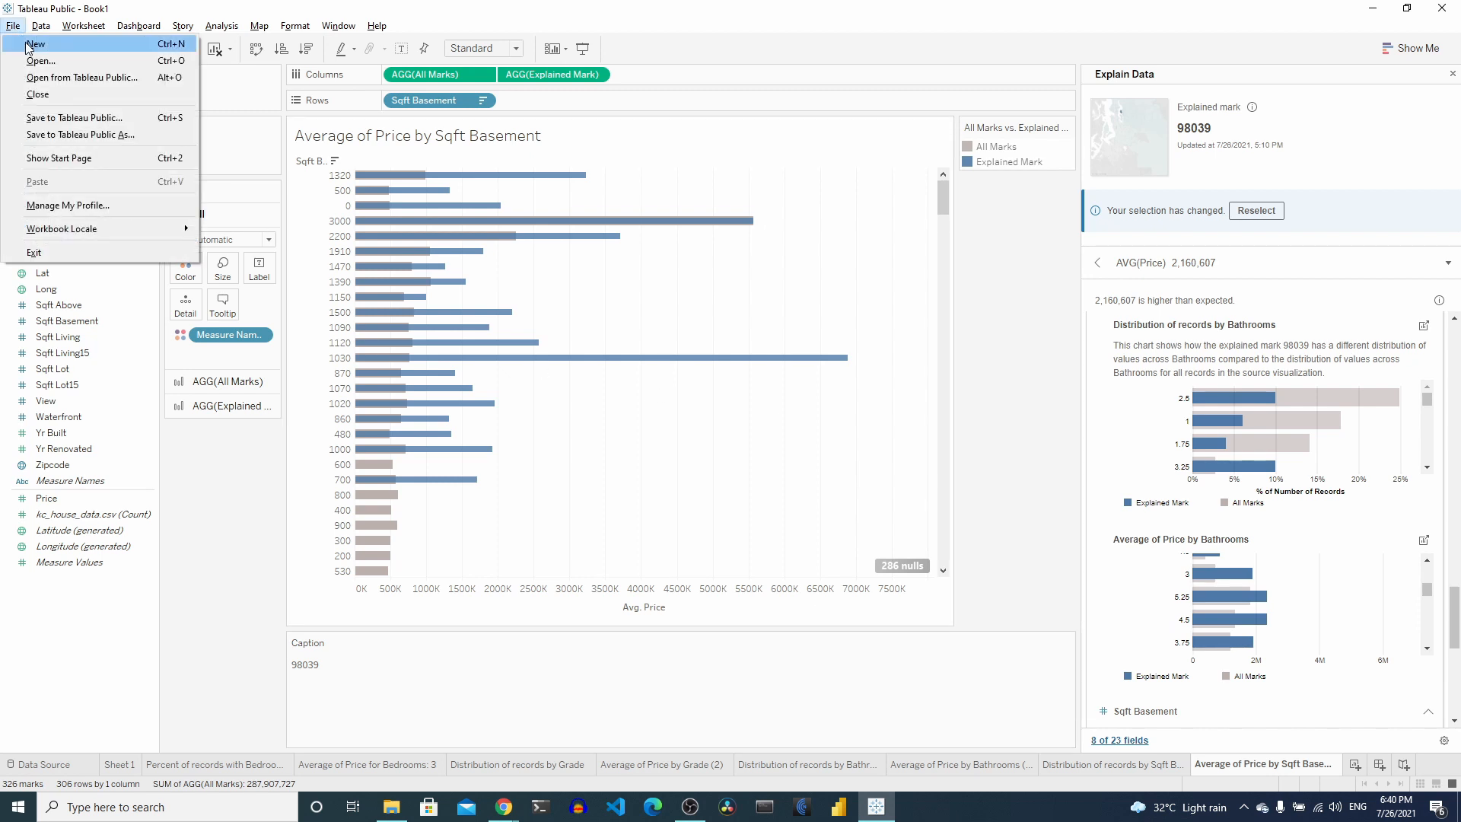
{"action": "left_click", "coordinate": [26, 45]}
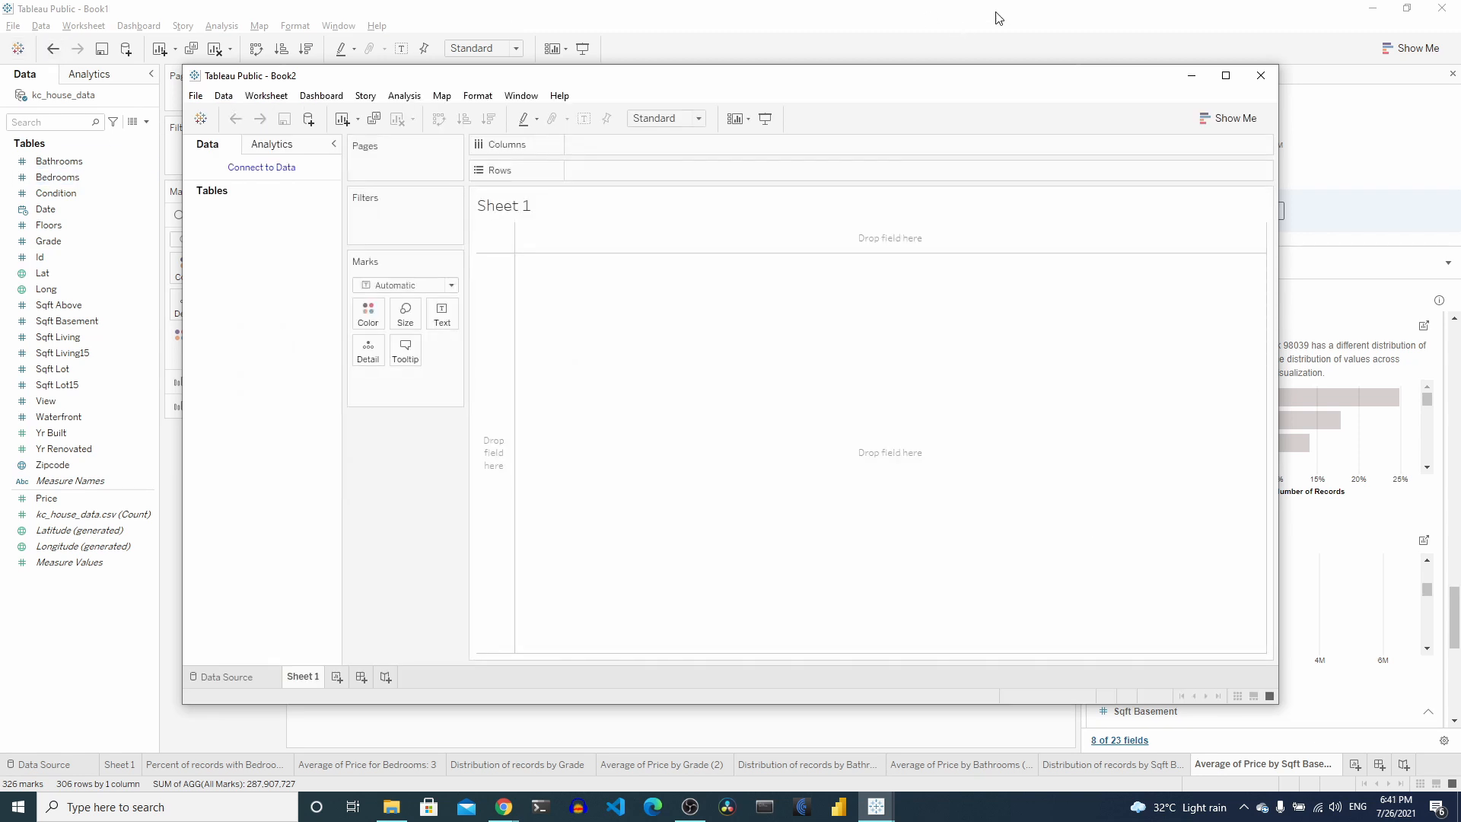
{"action": "left_click", "coordinate": [1368, 11]}
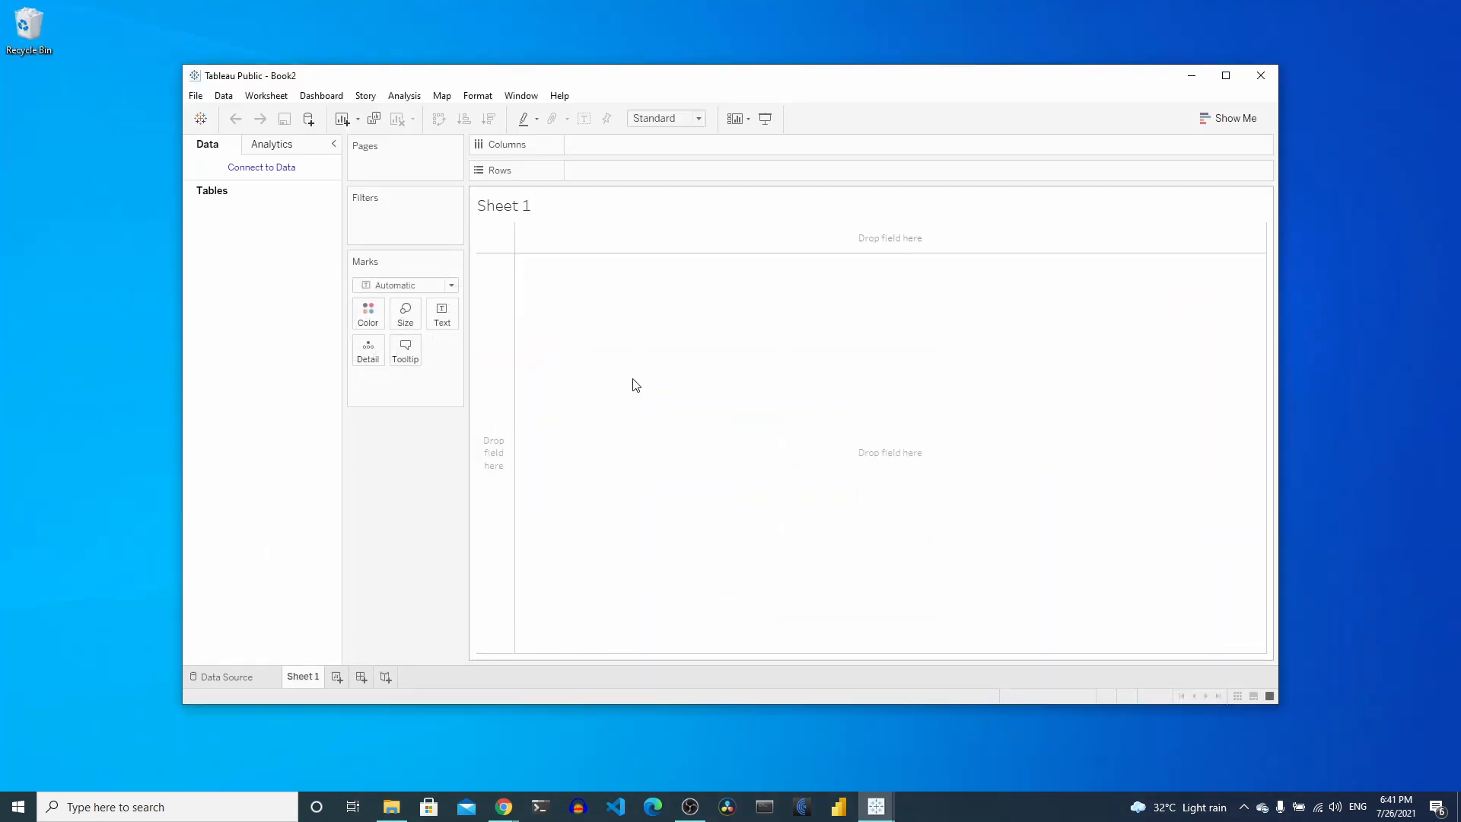
{"action": "double_click", "coordinate": [519, 79]}
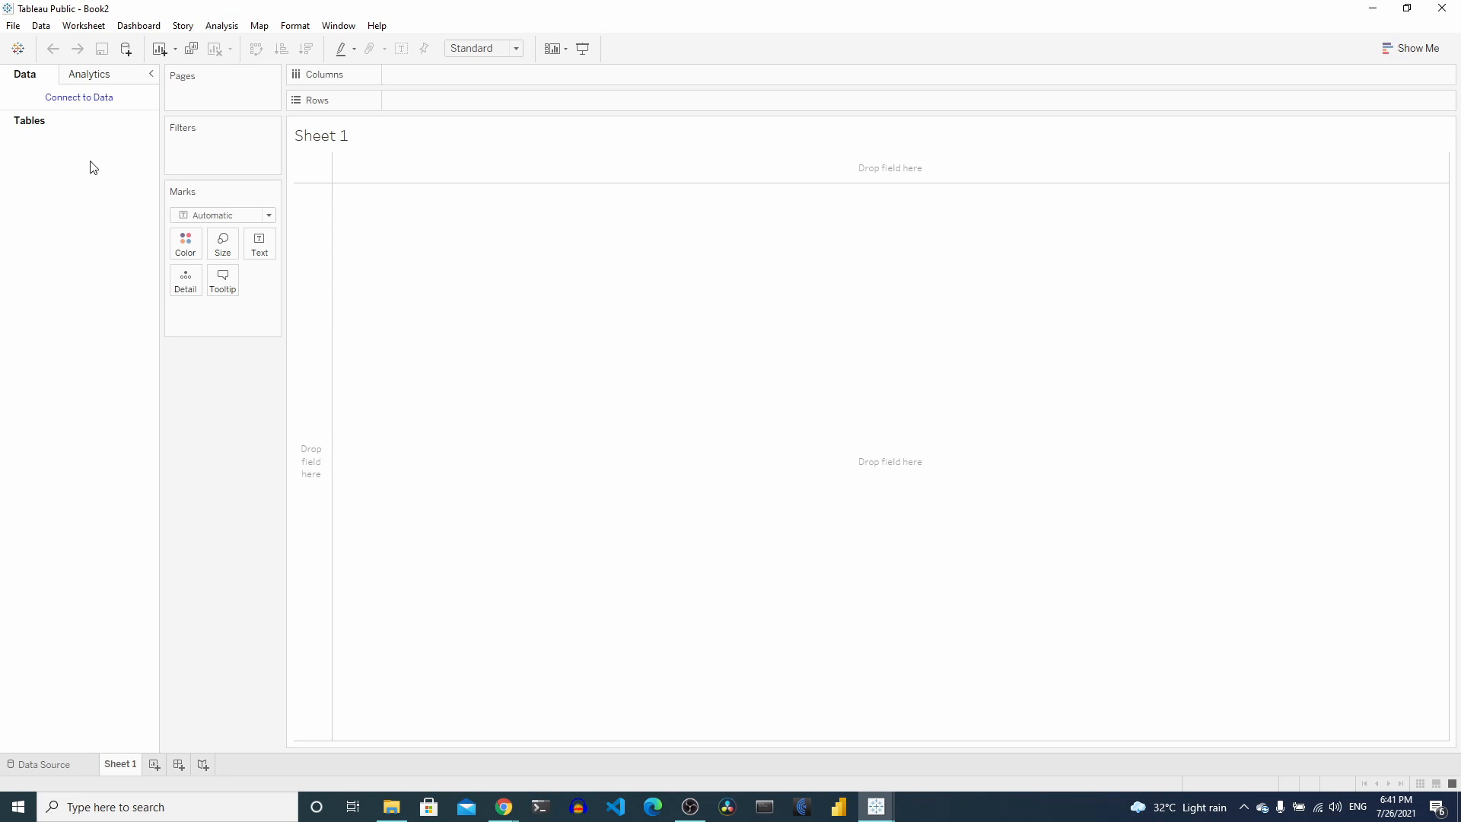
Step: Connect the new workbook to the text file kc_house_data.csv from the Datasources folder
{"action": "left_click", "coordinate": [72, 97]}
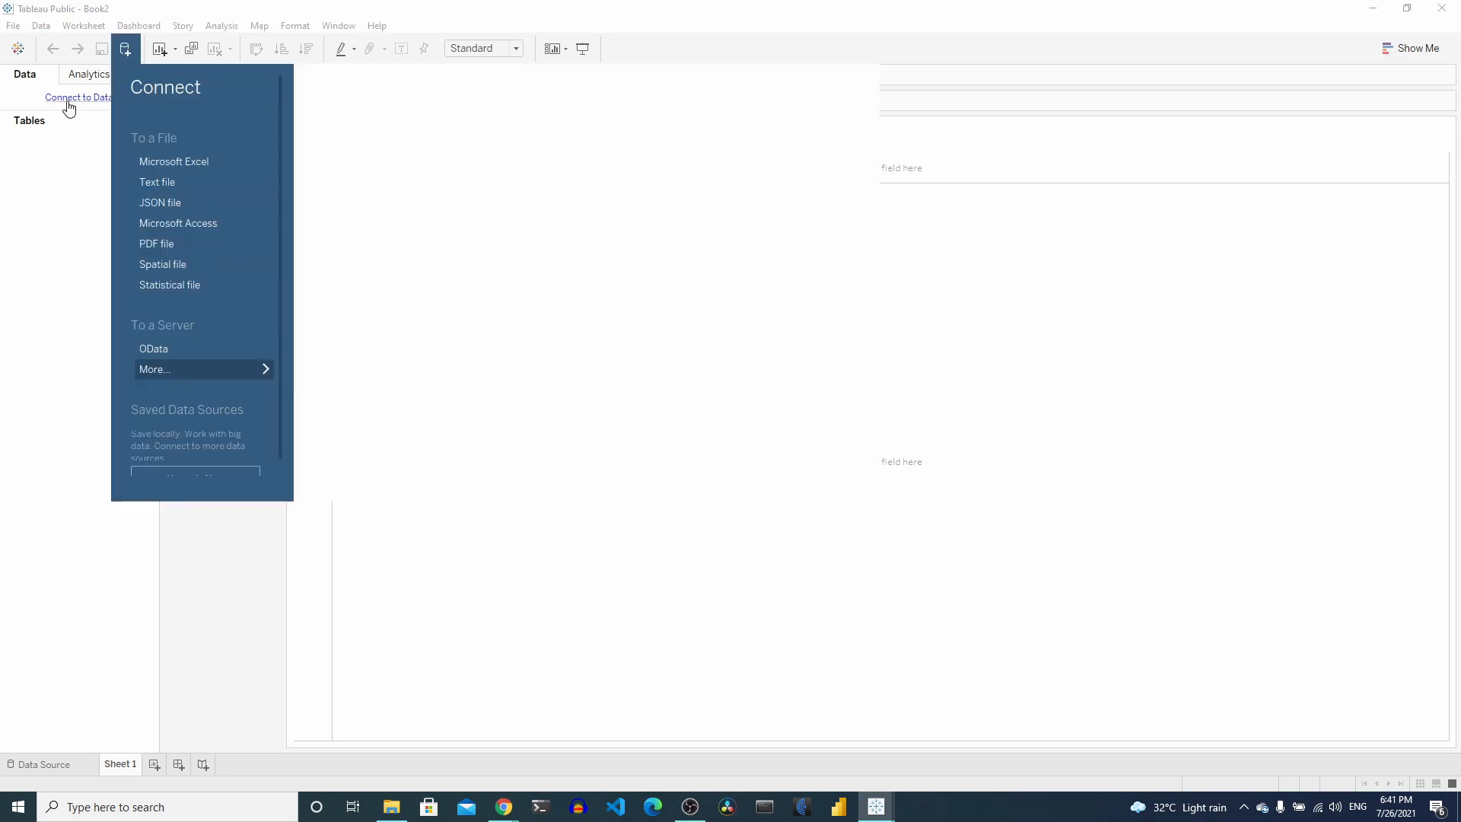
{"action": "left_click", "coordinate": [161, 184]}
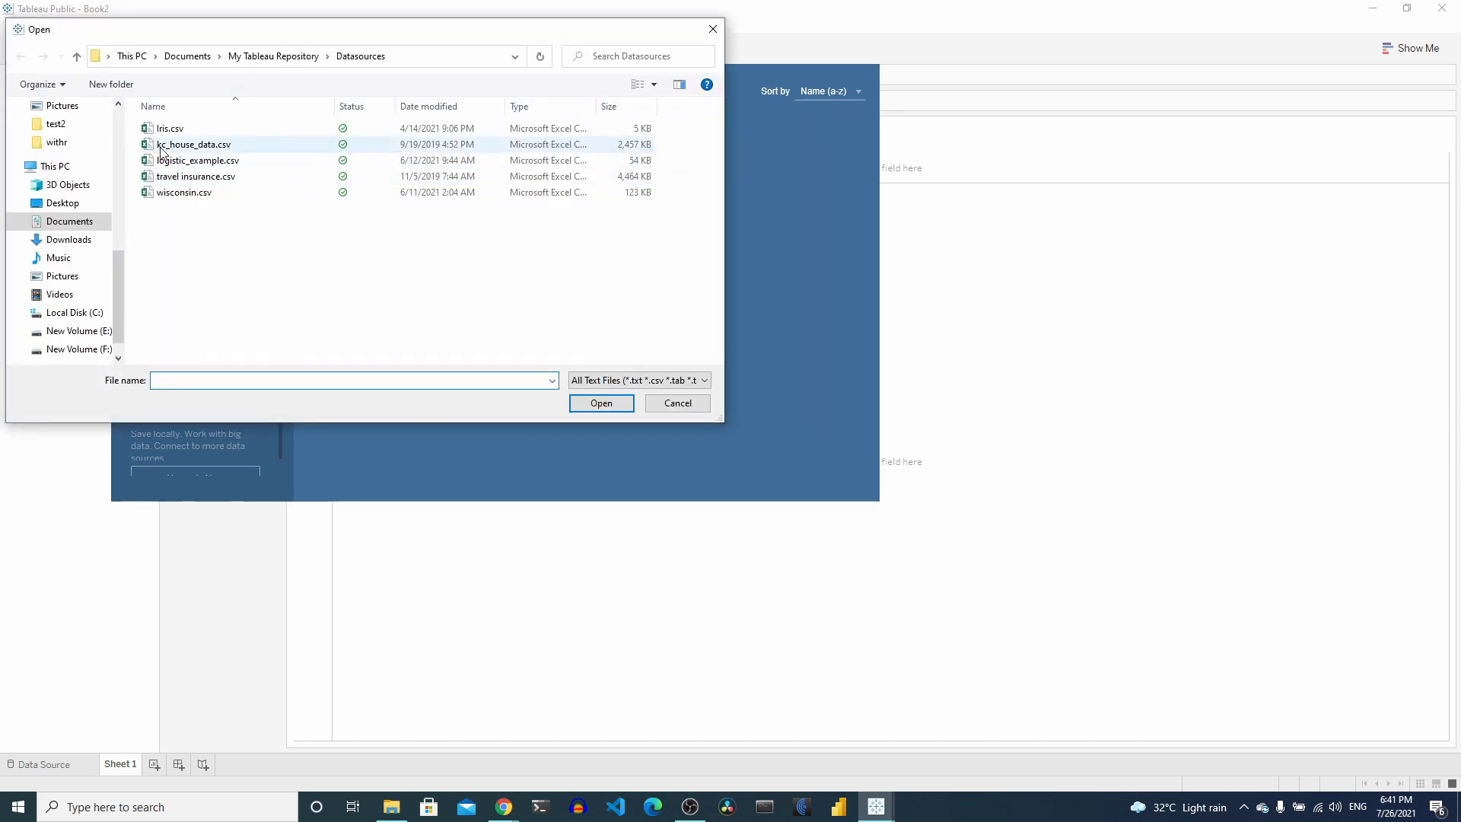
{"action": "double_click", "coordinate": [217, 146]}
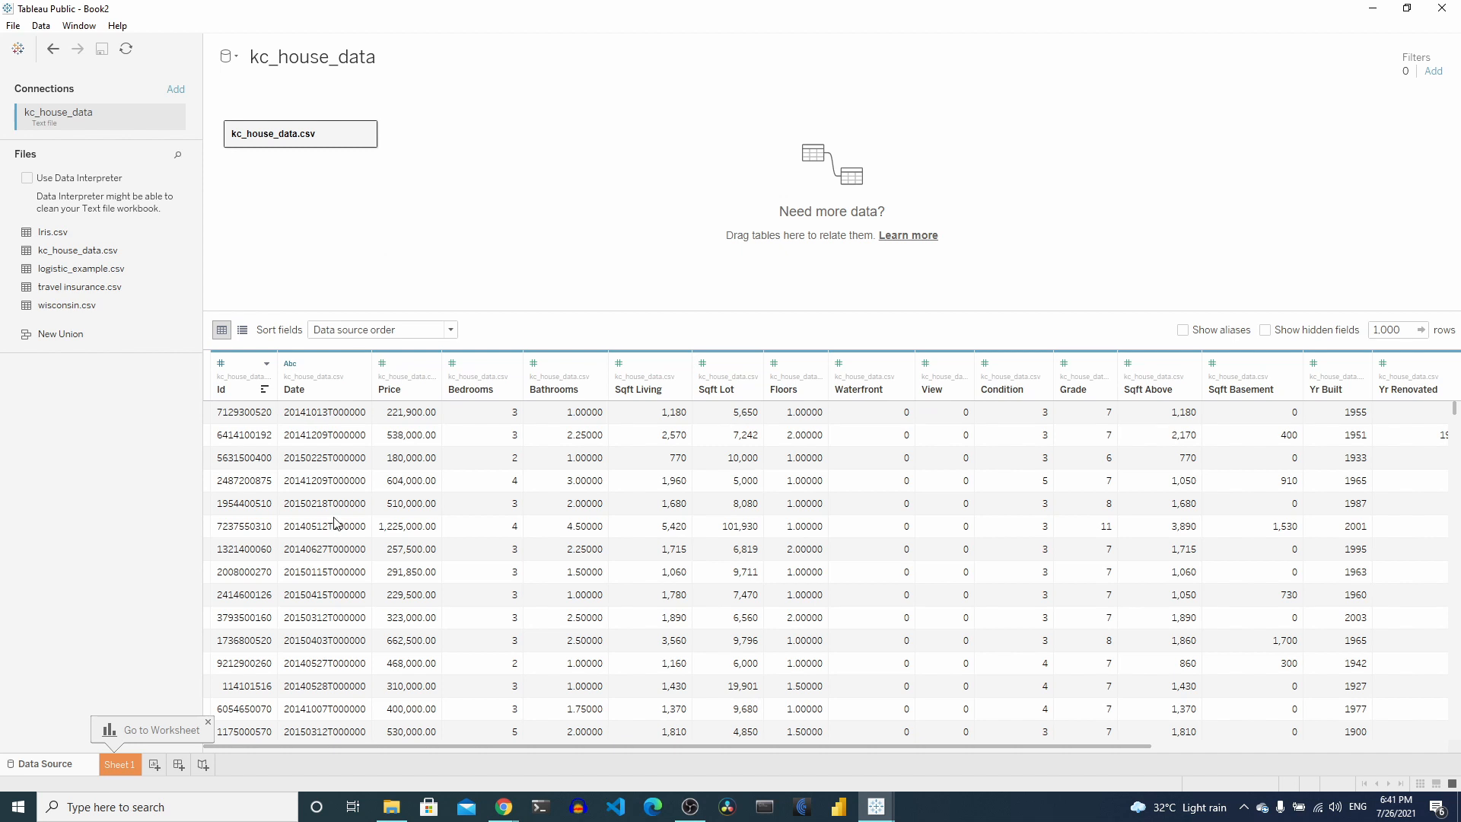
Step: Examine the column preview of kc_house_data.csv across its full width and the options available for the Date field
{"action": "scroll", "coordinate": [555, 525], "scroll_direction": "right", "scroll_amount": 5}
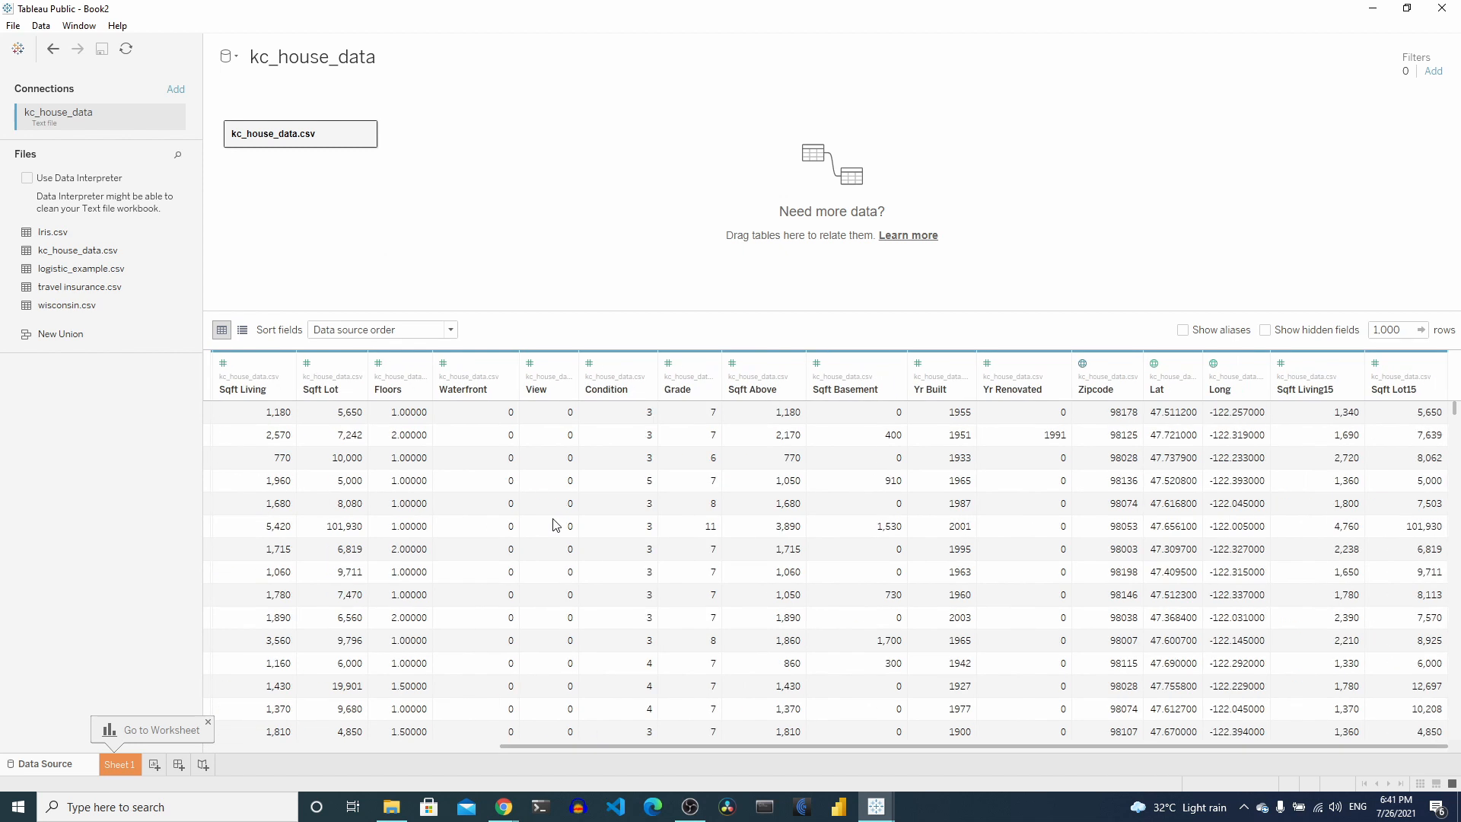
{"action": "scroll", "coordinate": [555, 525], "scroll_direction": "left", "scroll_amount": 5}
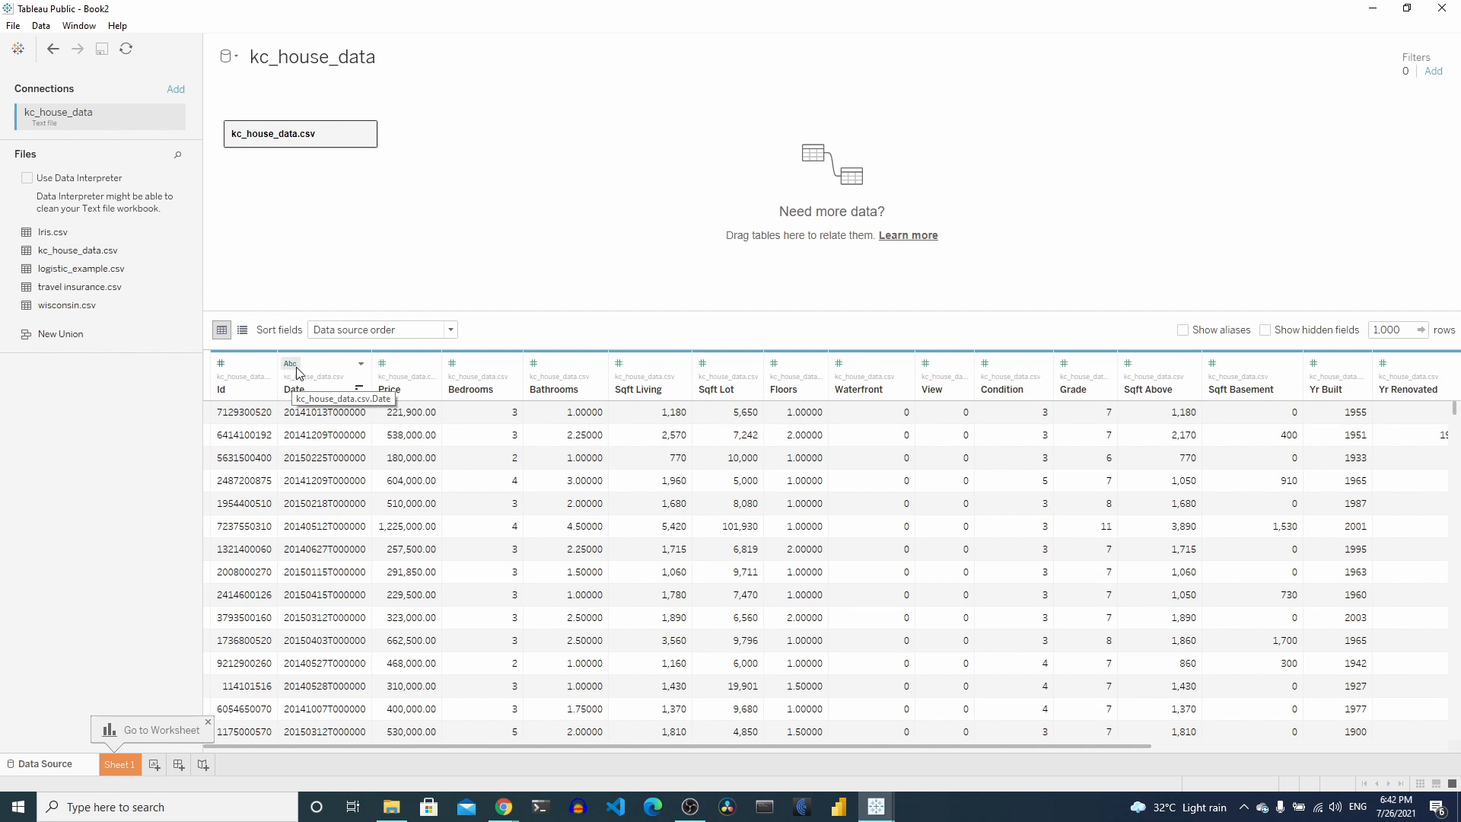
{"action": "left_click", "coordinate": [361, 364]}
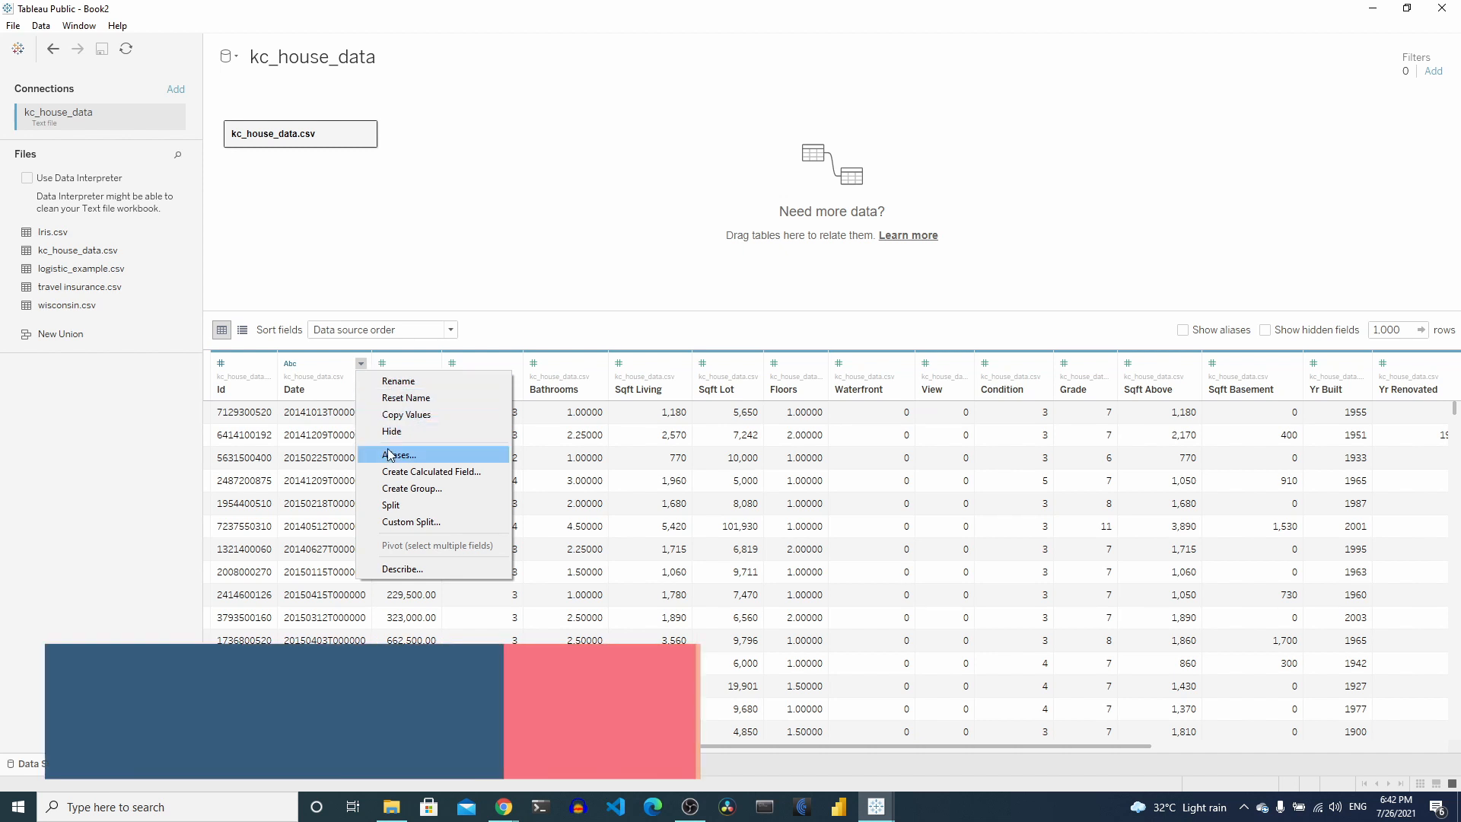
{"action": "left_click", "coordinate": [316, 371]}
{"action": "left_click", "coordinate": [362, 365]}
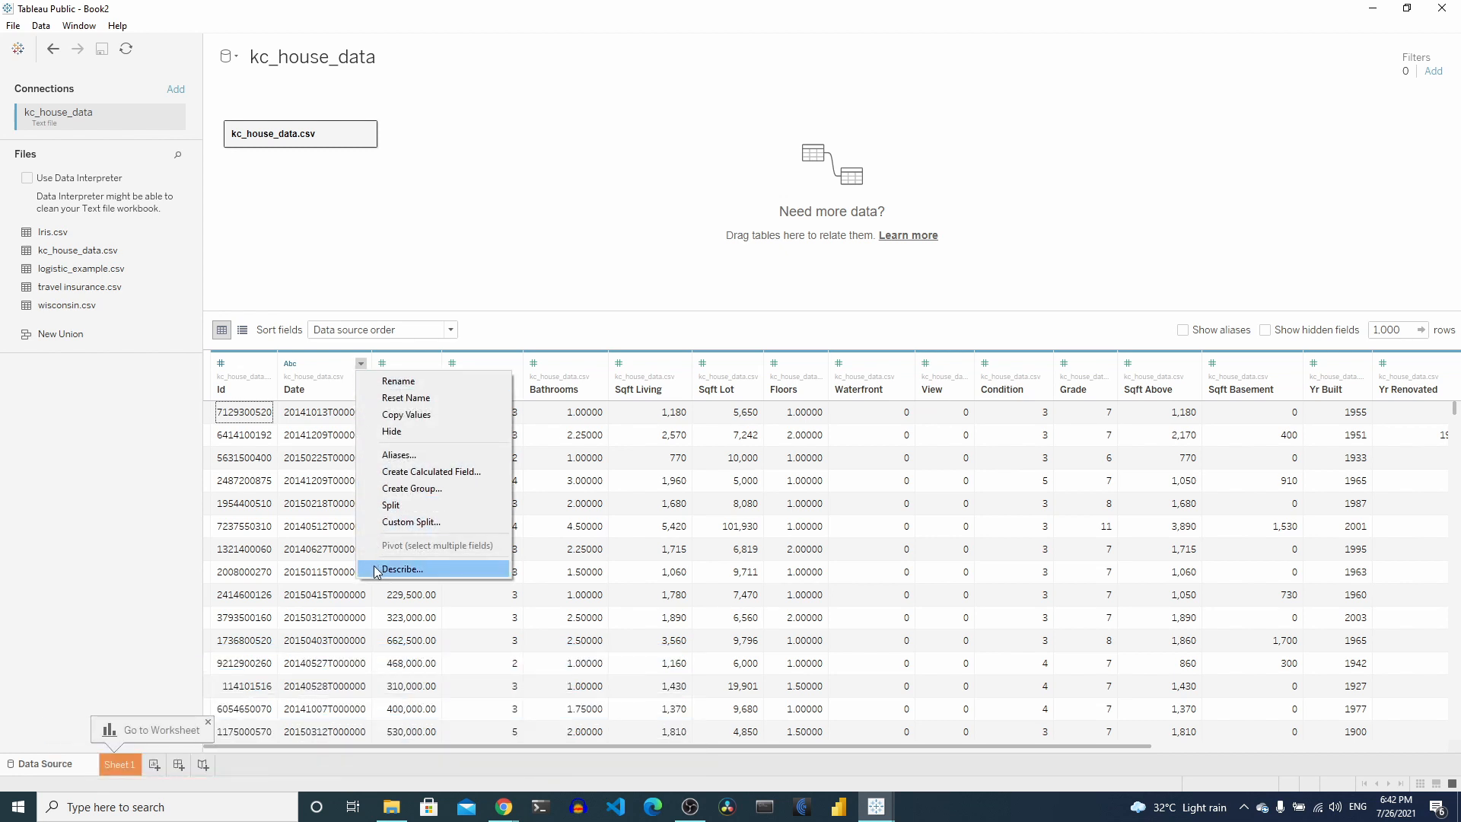
{"action": "left_click", "coordinate": [135, 538]}
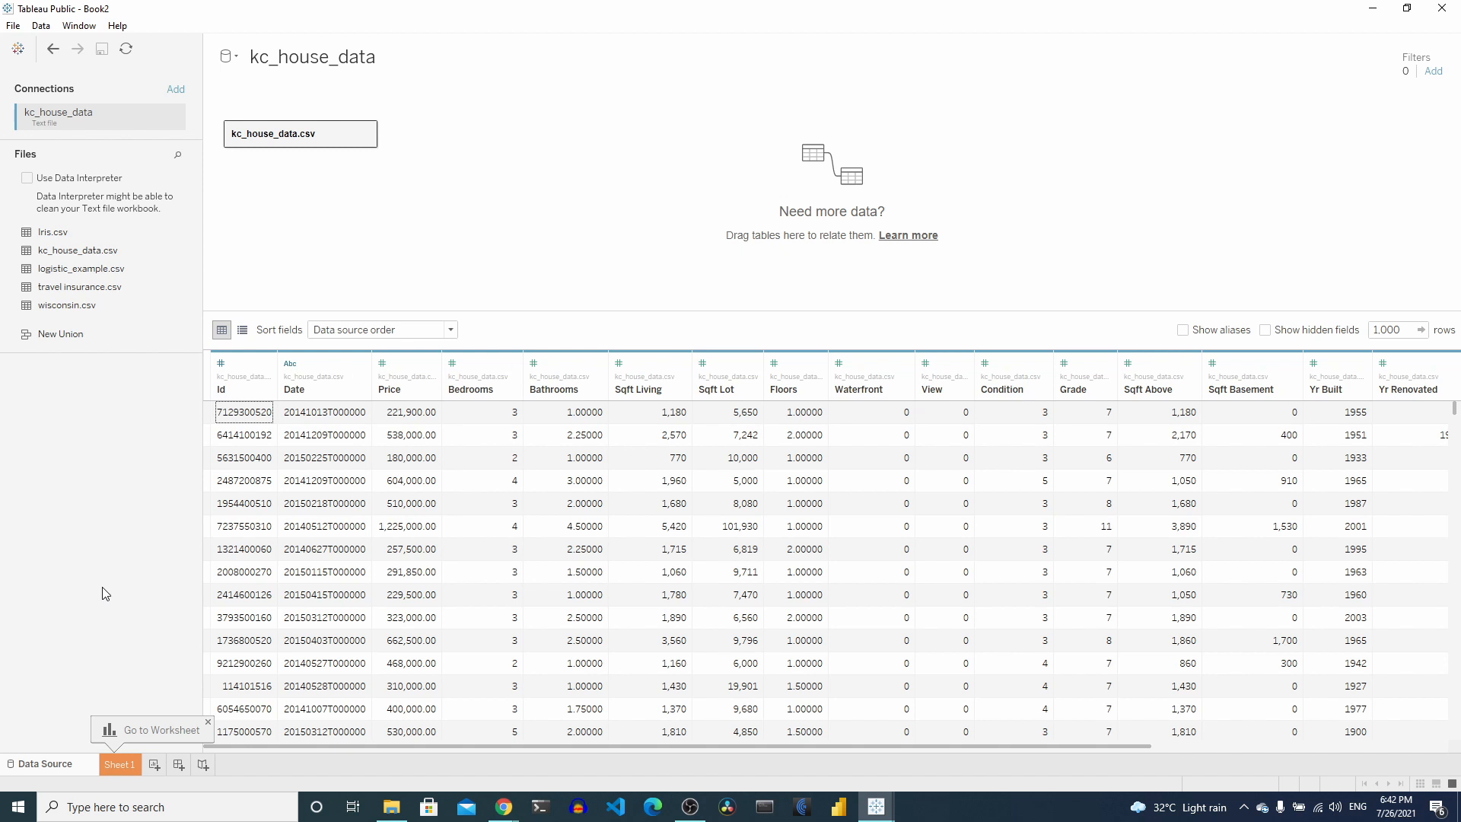
Step: Go to Sheet 1 and change the data type of the Date field to Date & Time
{"action": "left_click", "coordinate": [118, 764]}
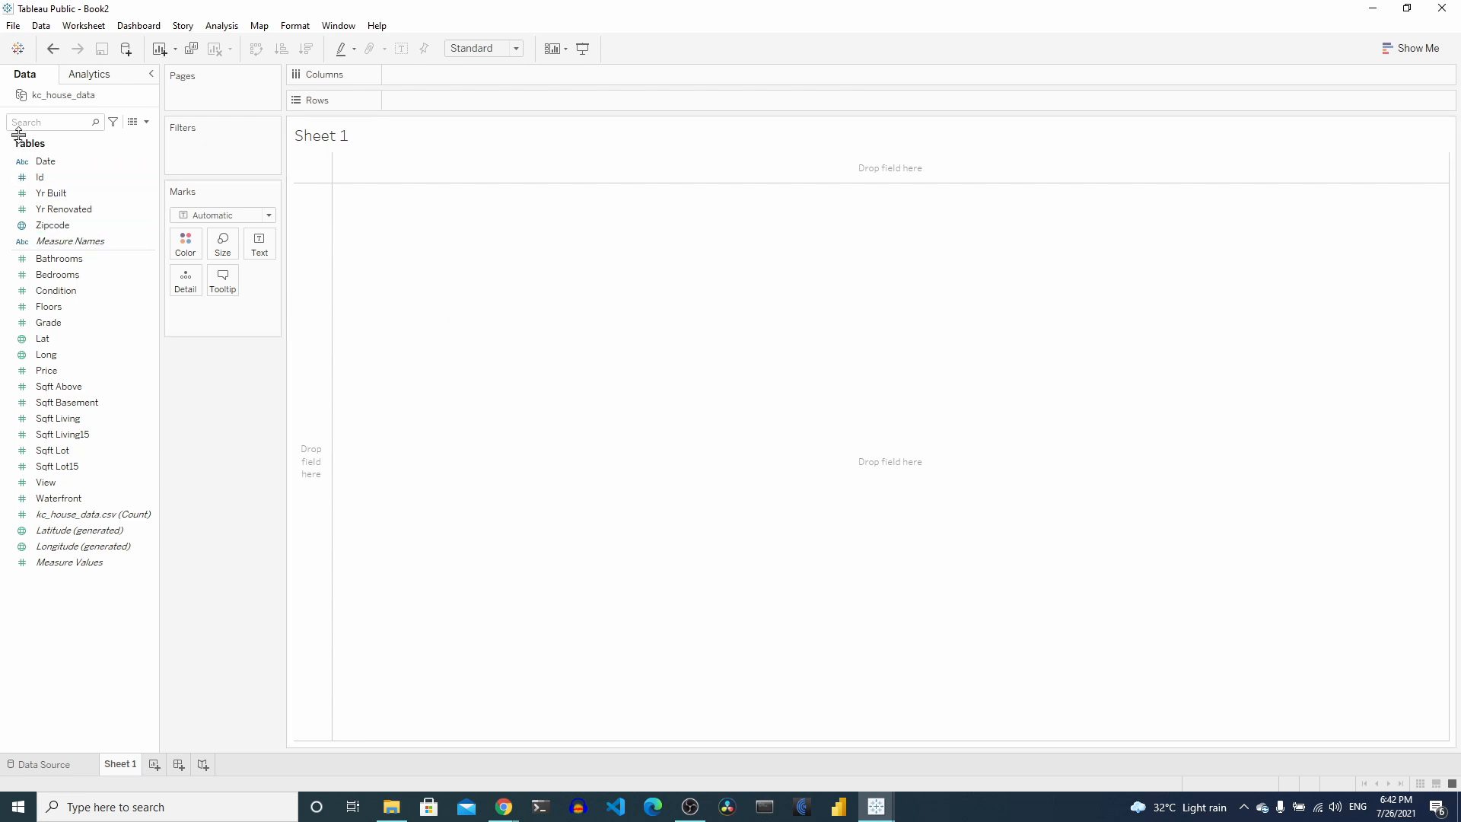
{"action": "left_click", "coordinate": [26, 163]}
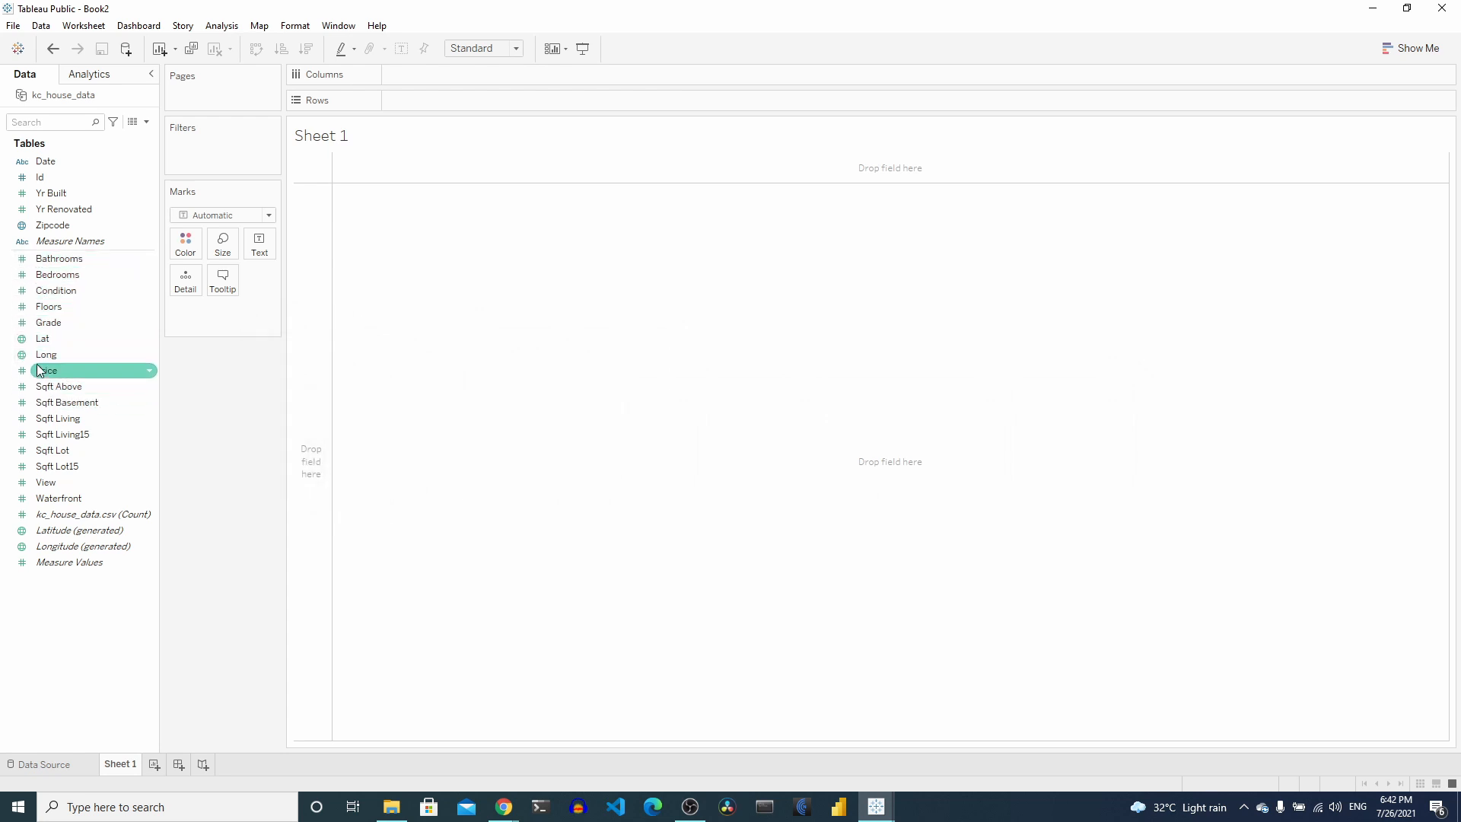
{"action": "right_click", "coordinate": [147, 163]}
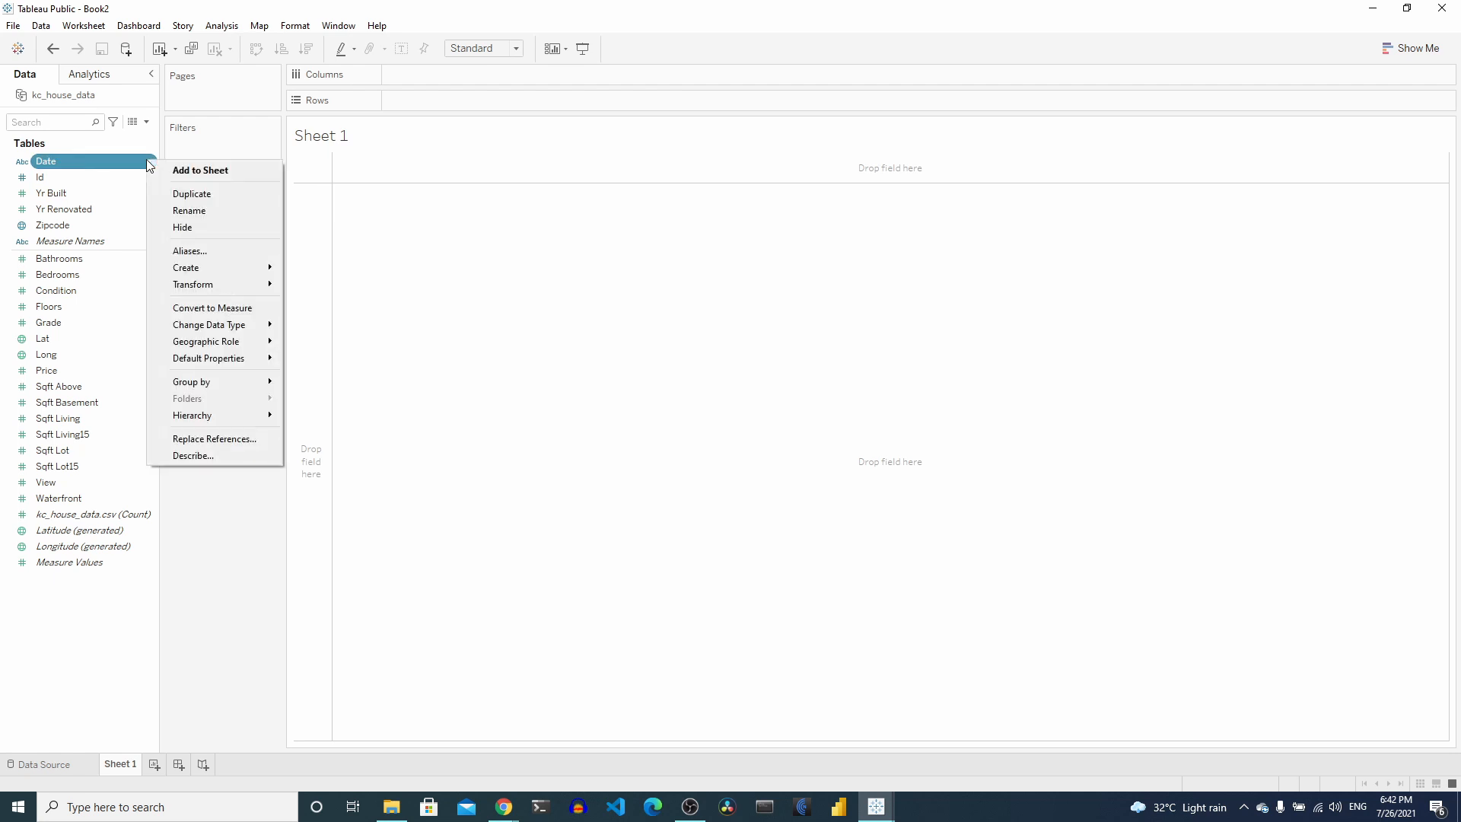
{"action": "mouse_move", "coordinate": [193, 331]}
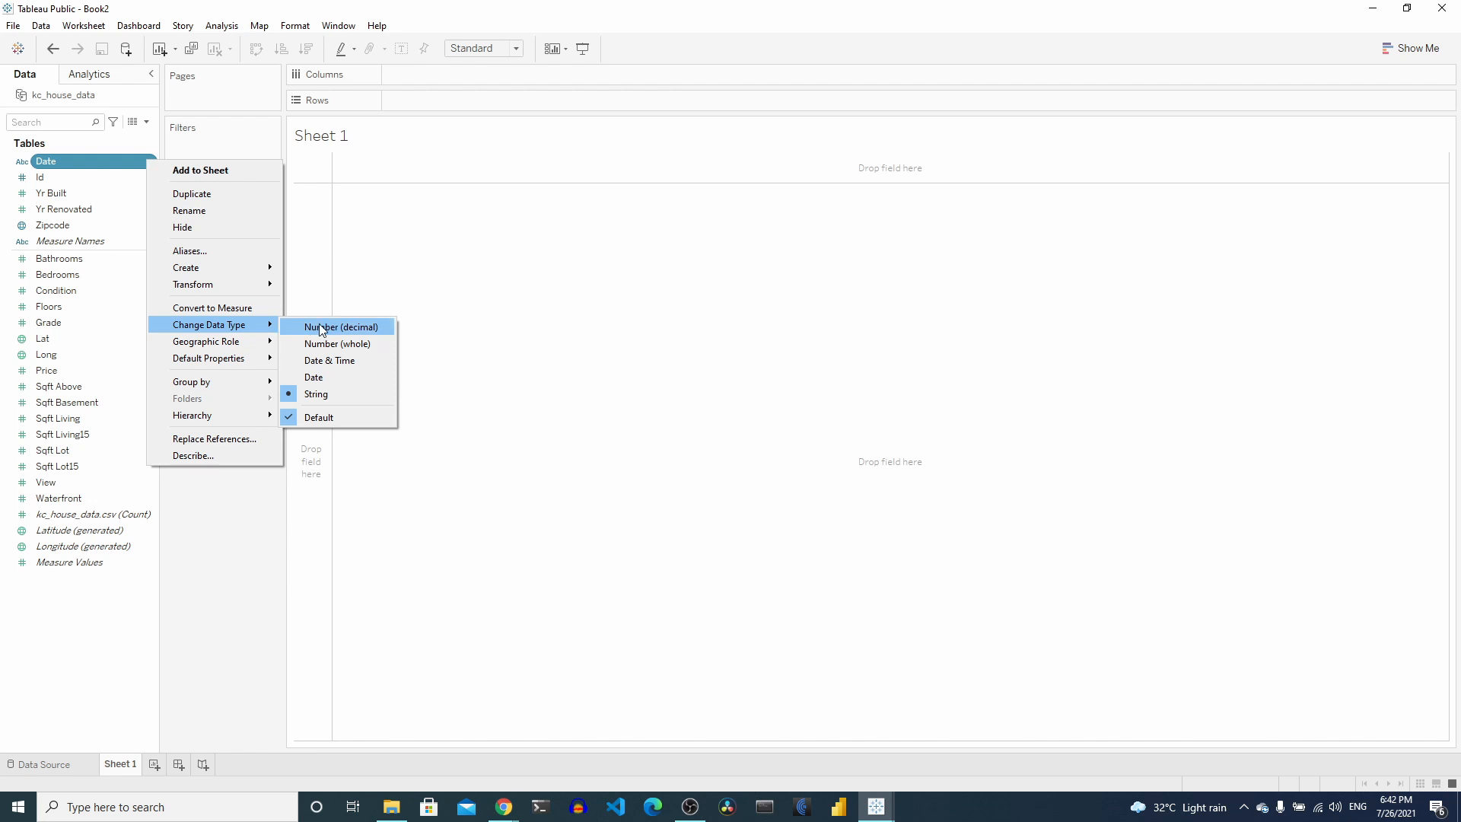
{"action": "left_click", "coordinate": [352, 359]}
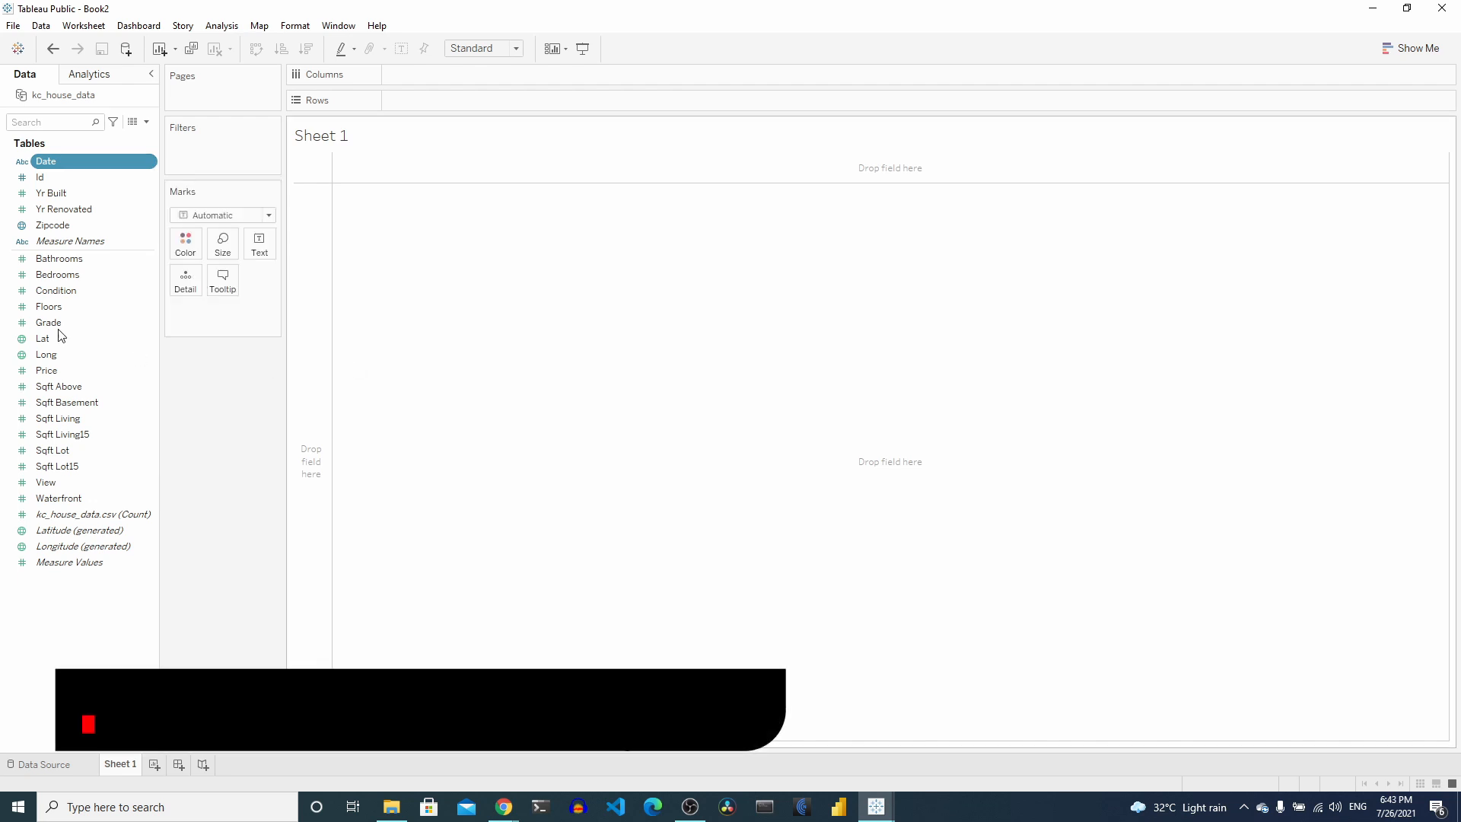
{"action": "left_click", "coordinate": [43, 264]}
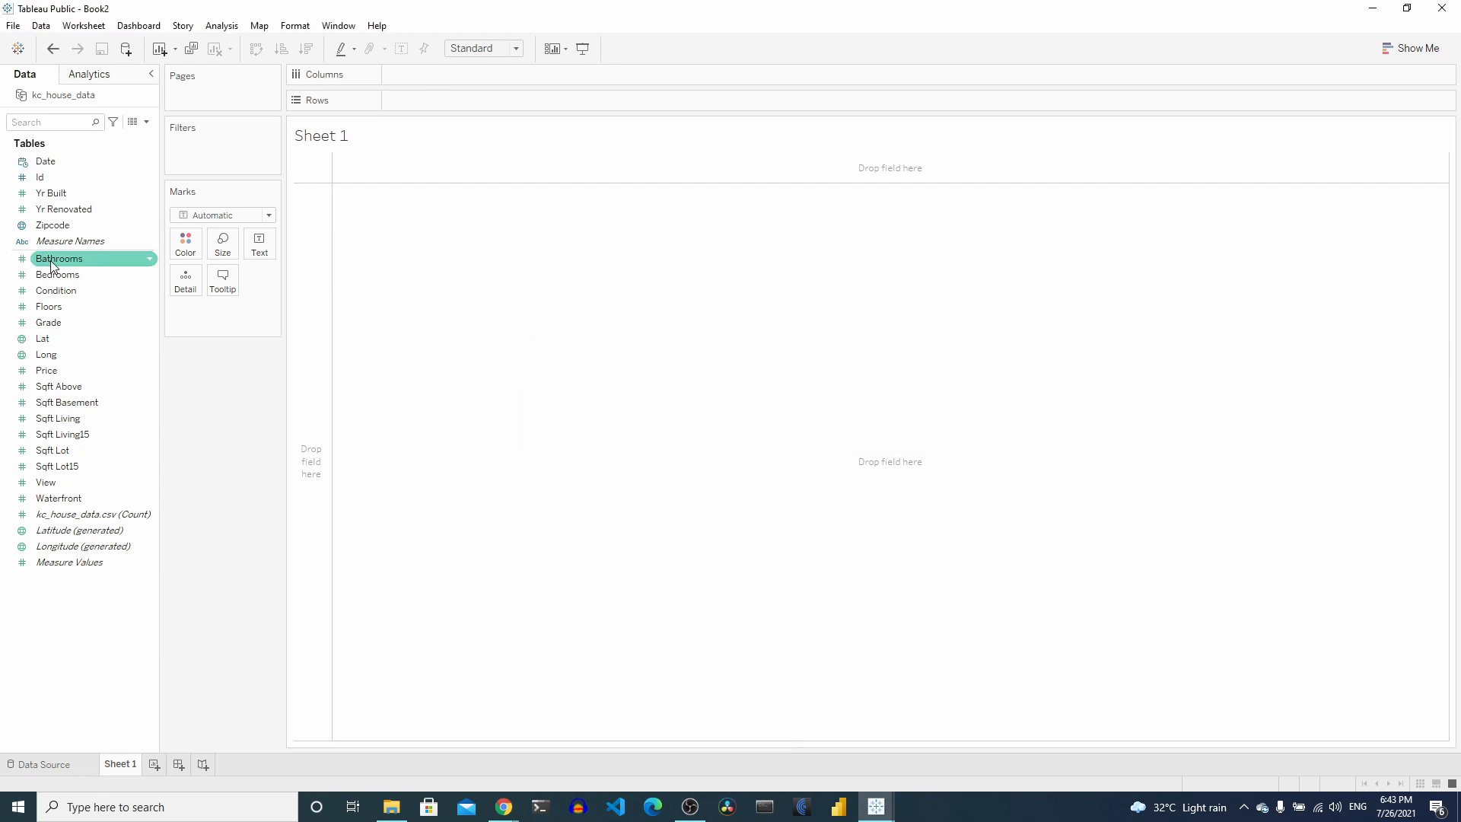
{"action": "left_click", "coordinate": [52, 499], "text": "shift"}
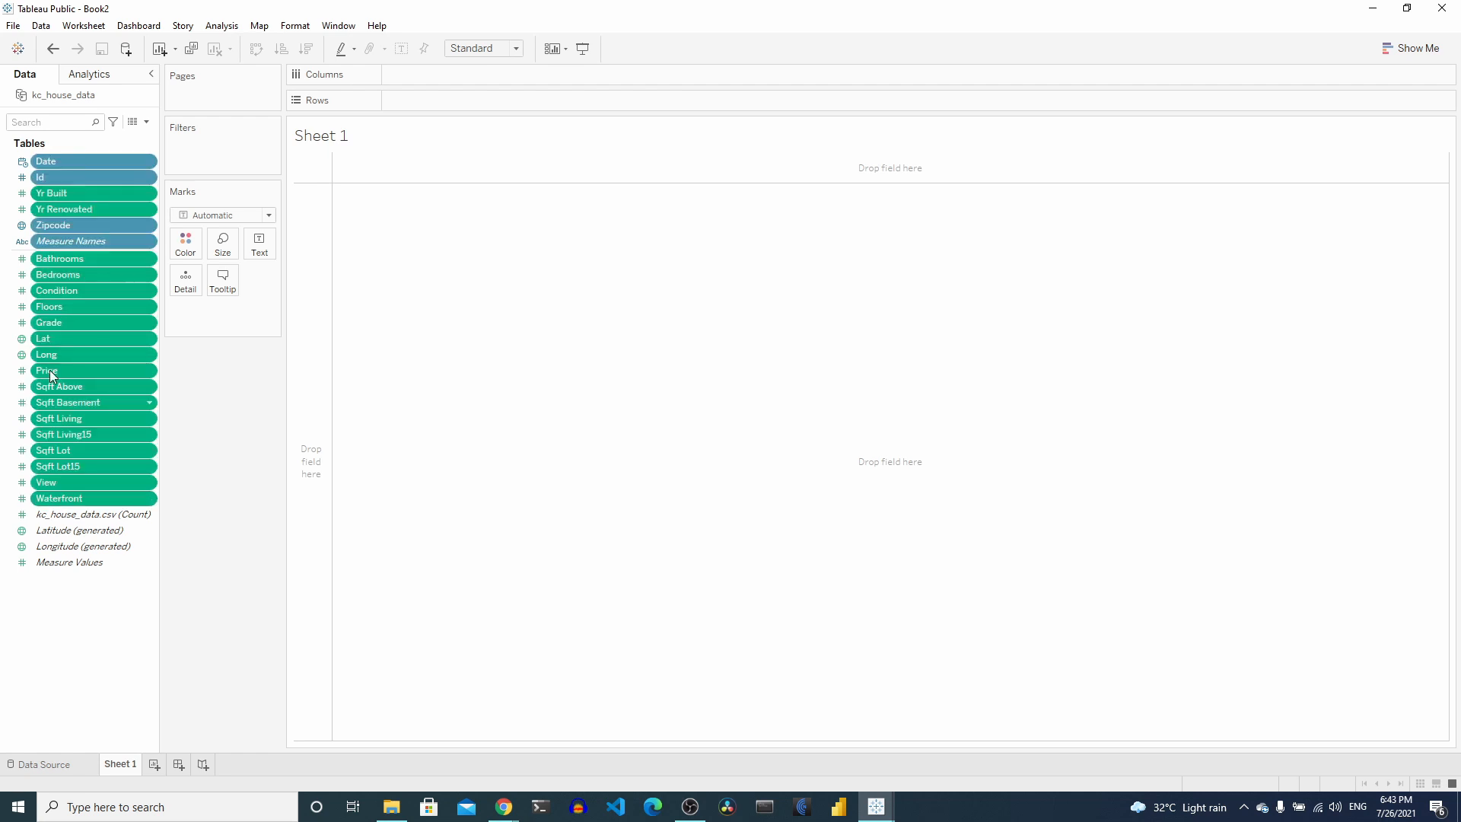
{"action": "left_click", "coordinate": [112, 630]}
Step: Convert the measures Bathrooms through Waterfront, except Price, to dimensions, consulting the Explain Data blog article in Chrome for the field guidance
{"action": "left_click", "coordinate": [76, 261]}
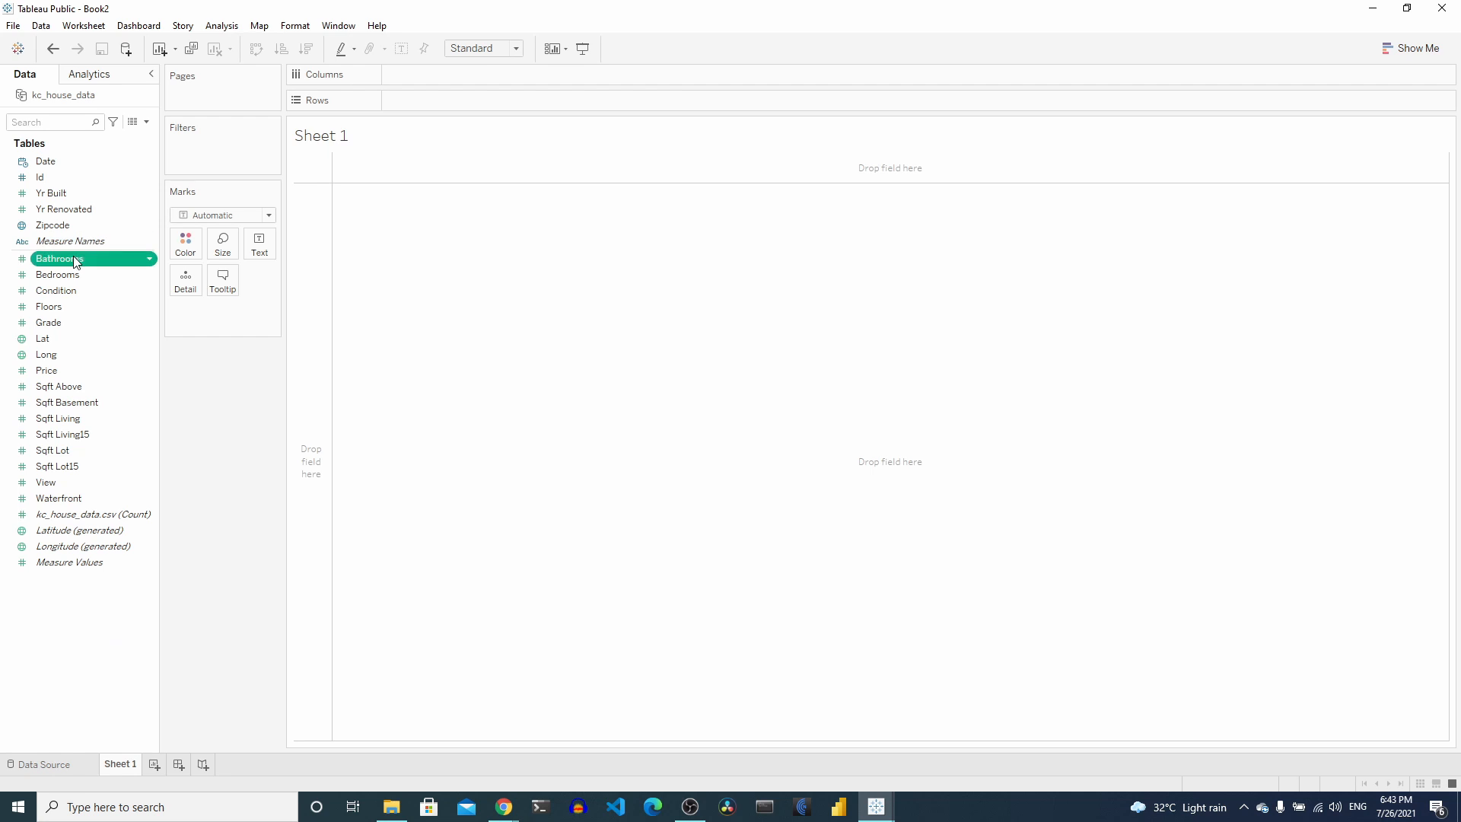
{"action": "left_click", "coordinate": [68, 502], "text": "shift"}
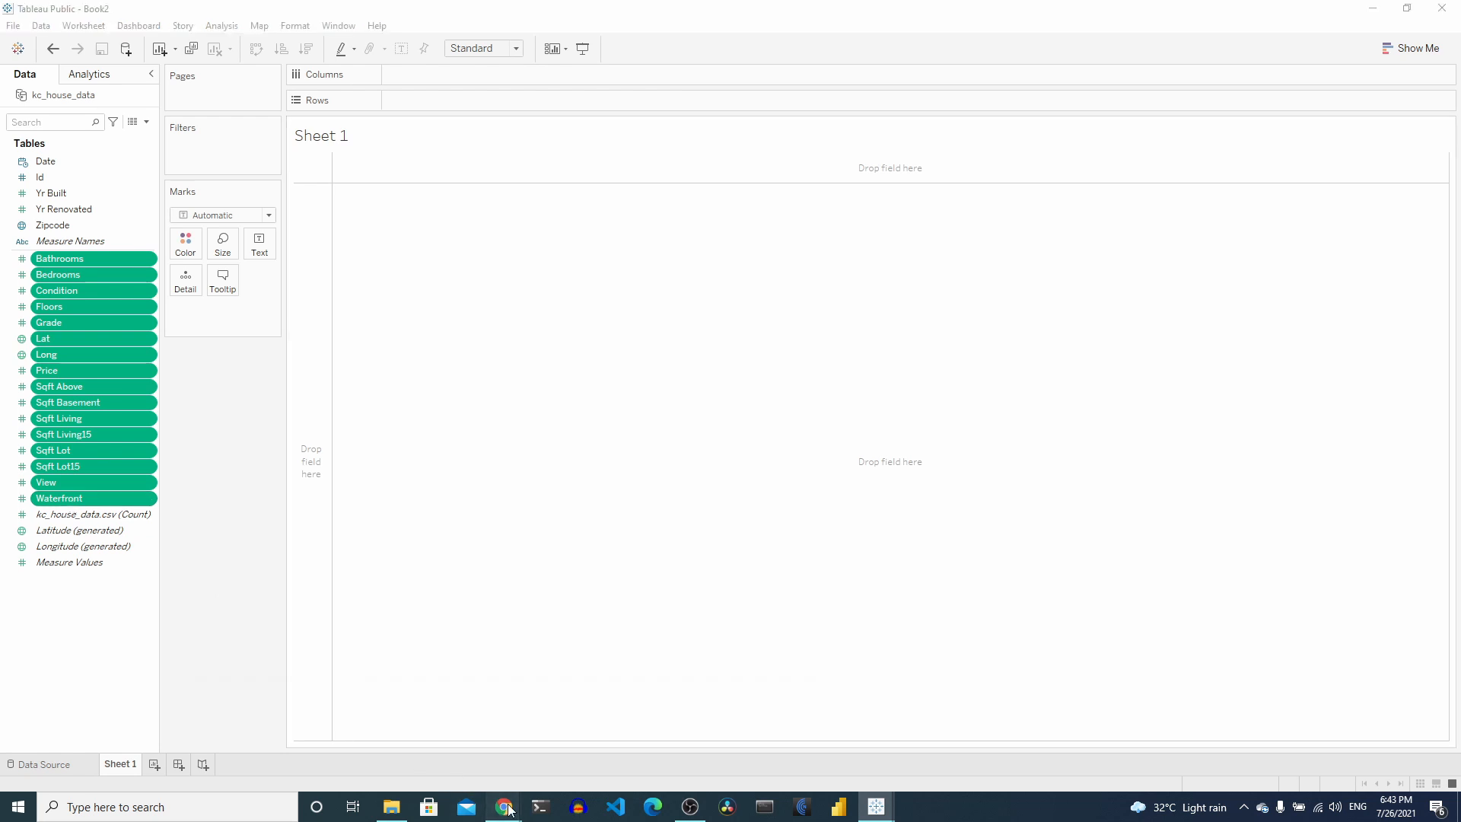
{"action": "mouse_move", "coordinate": [505, 805]}
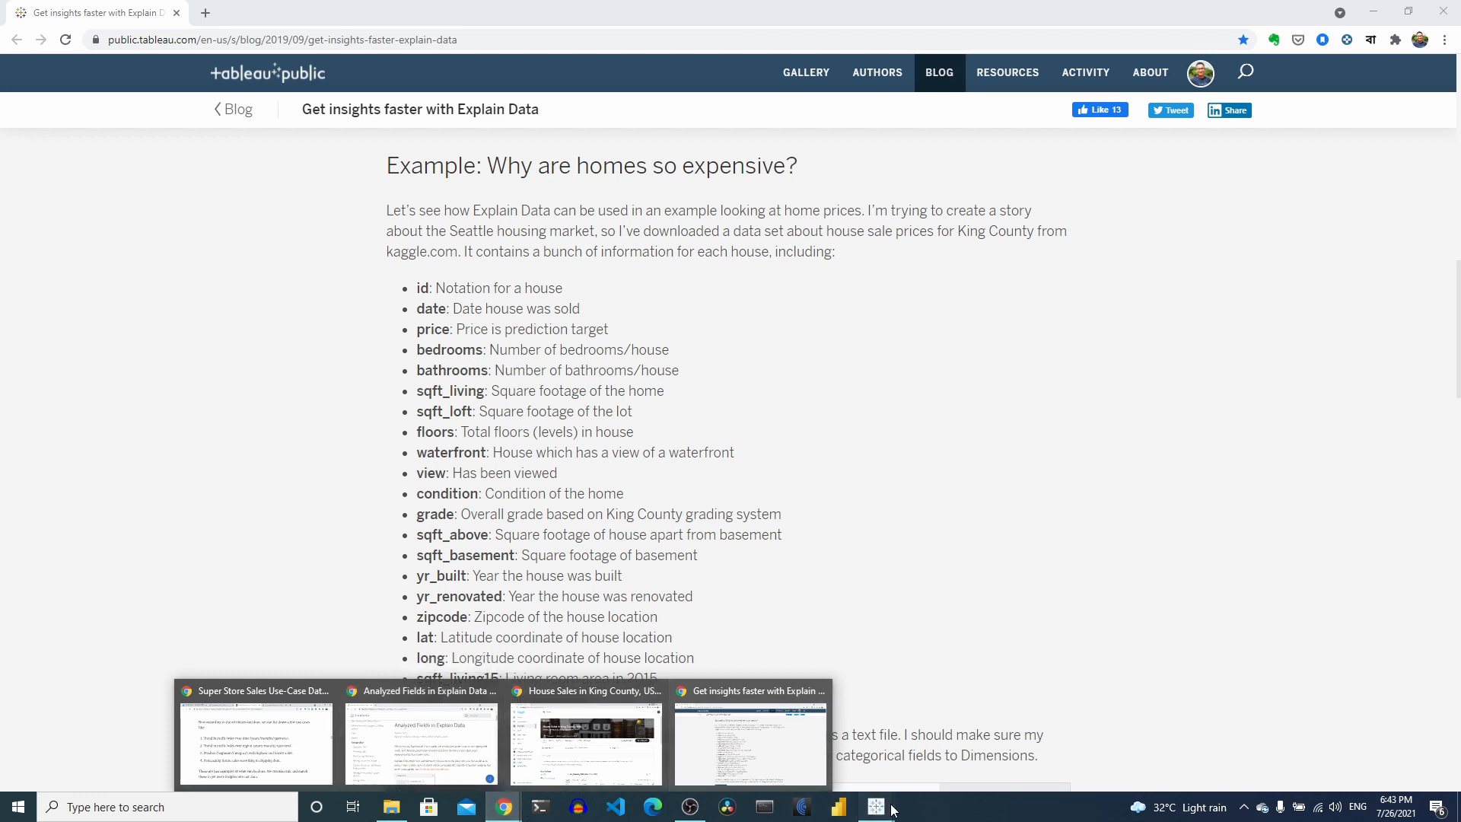
{"action": "mouse_move", "coordinate": [893, 810]}
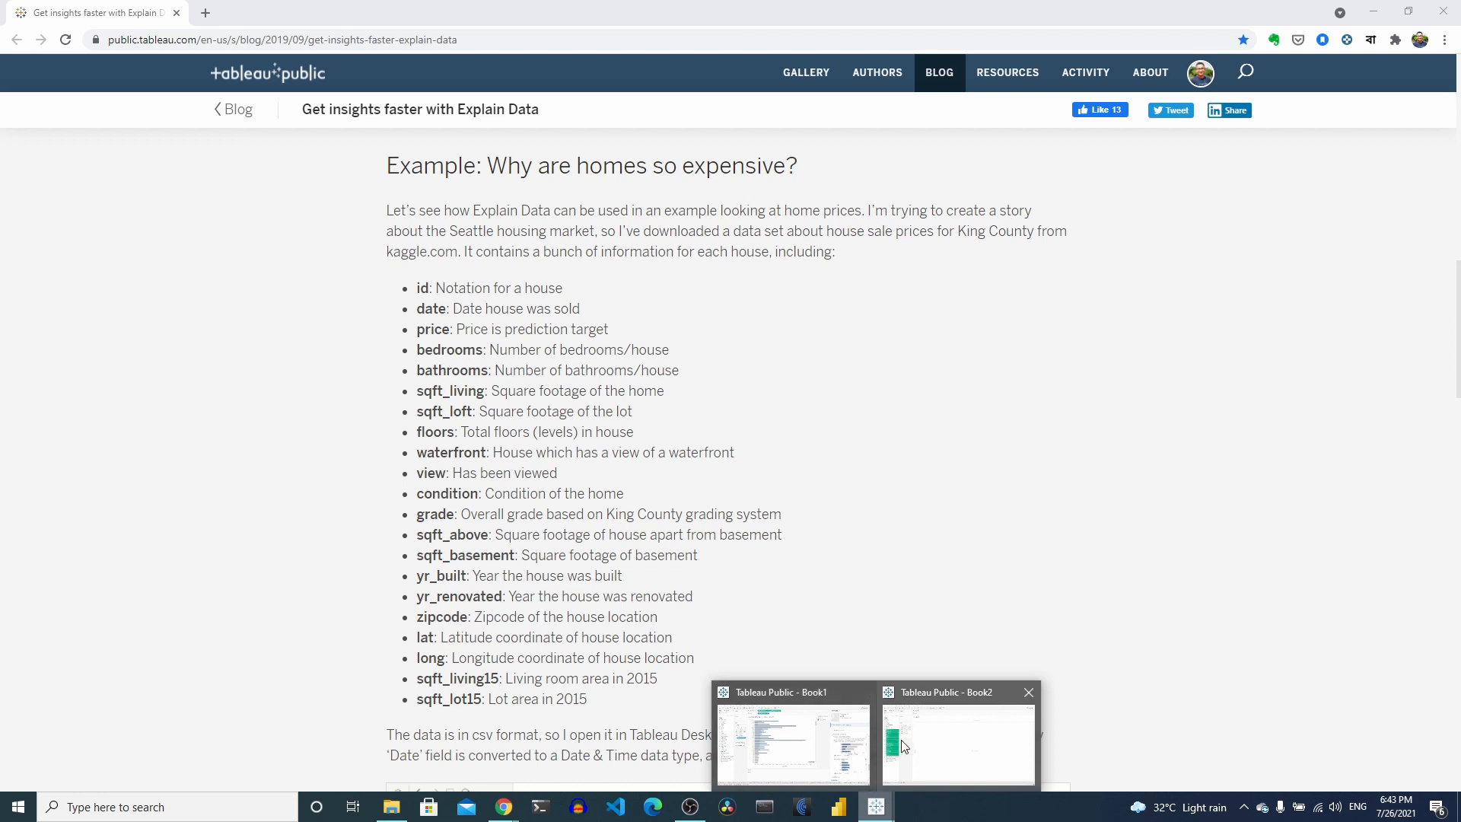
{"action": "left_click", "coordinate": [924, 746]}
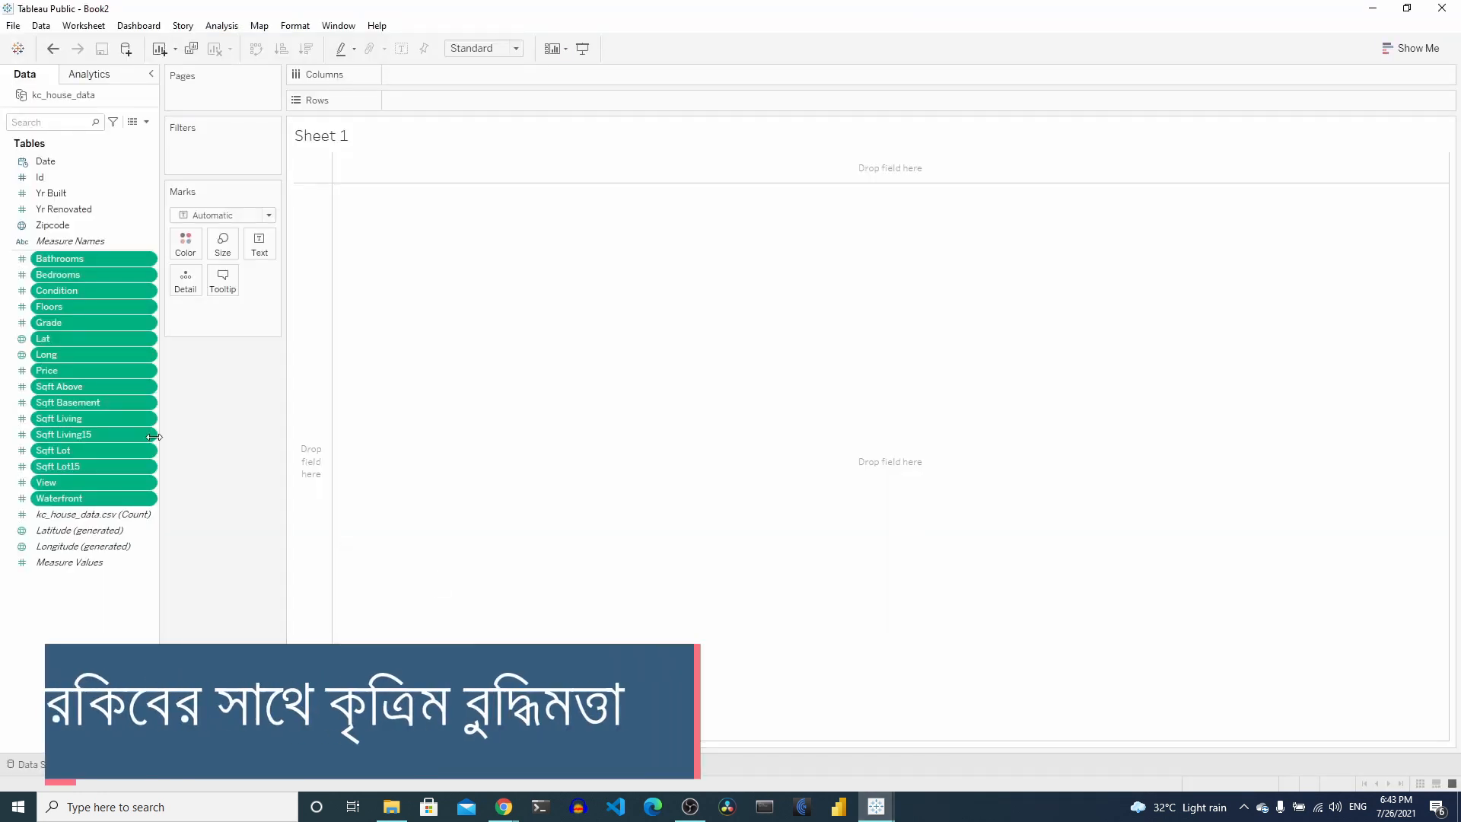
{"action": "left_click", "coordinate": [42, 372], "text": "ctrl"}
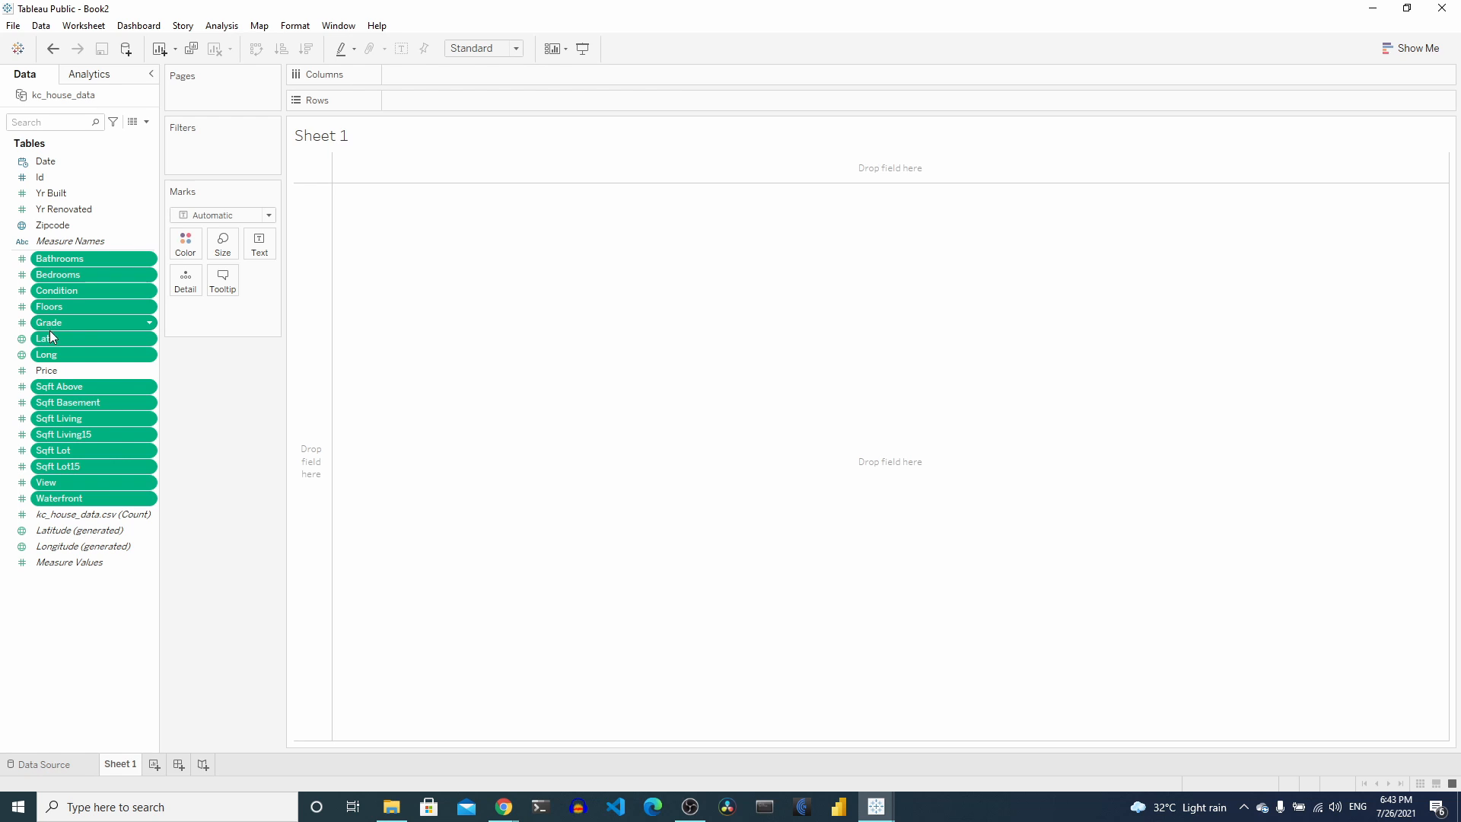
{"action": "left_click_drag", "start_coordinate": [49, 332], "coordinate": [43, 231]}
{"action": "left_click_drag", "start_coordinate": [48, 280], "coordinate": [51, 229]}
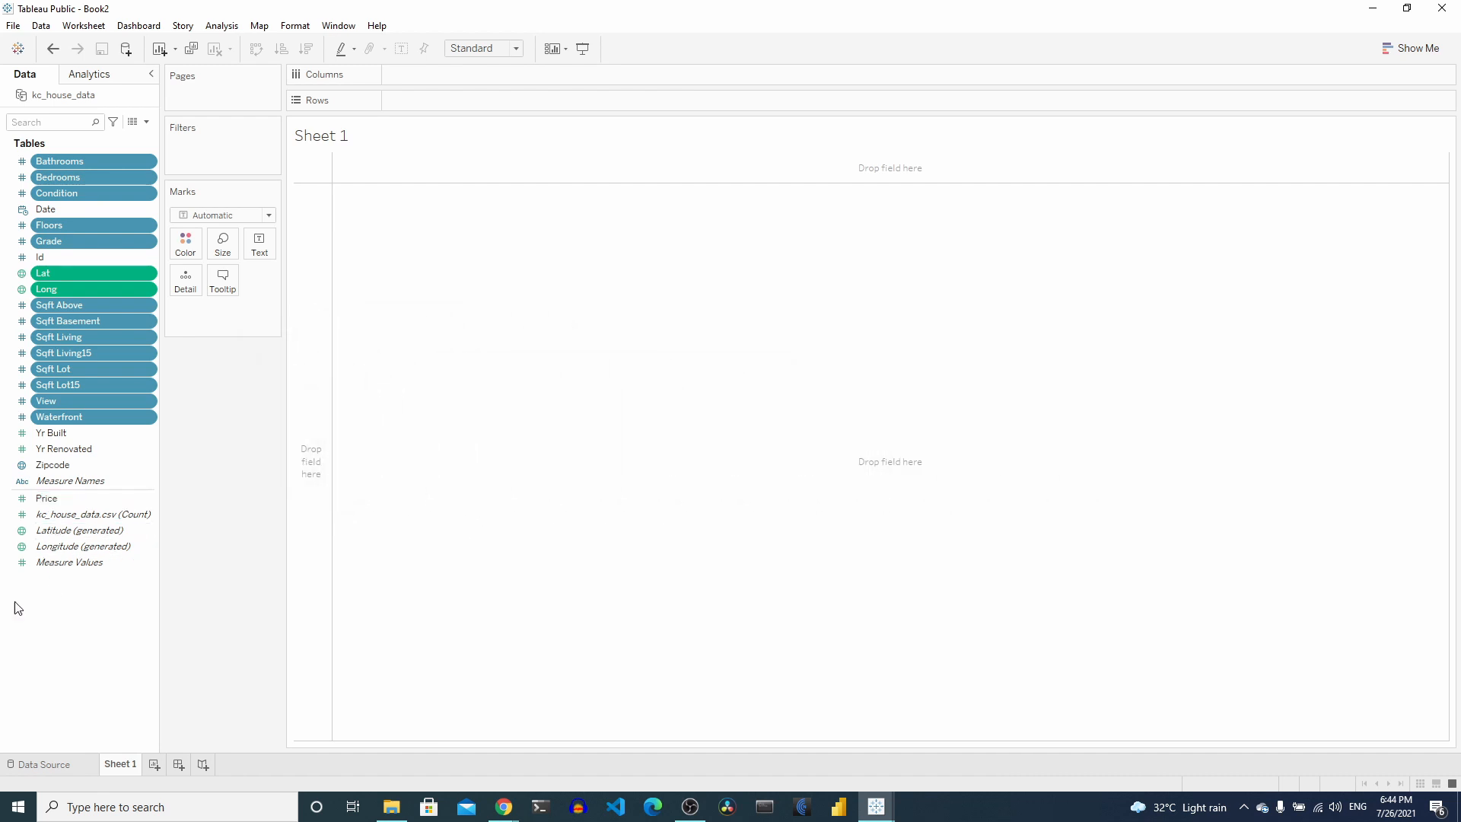
{"action": "left_click", "coordinate": [104, 649]}
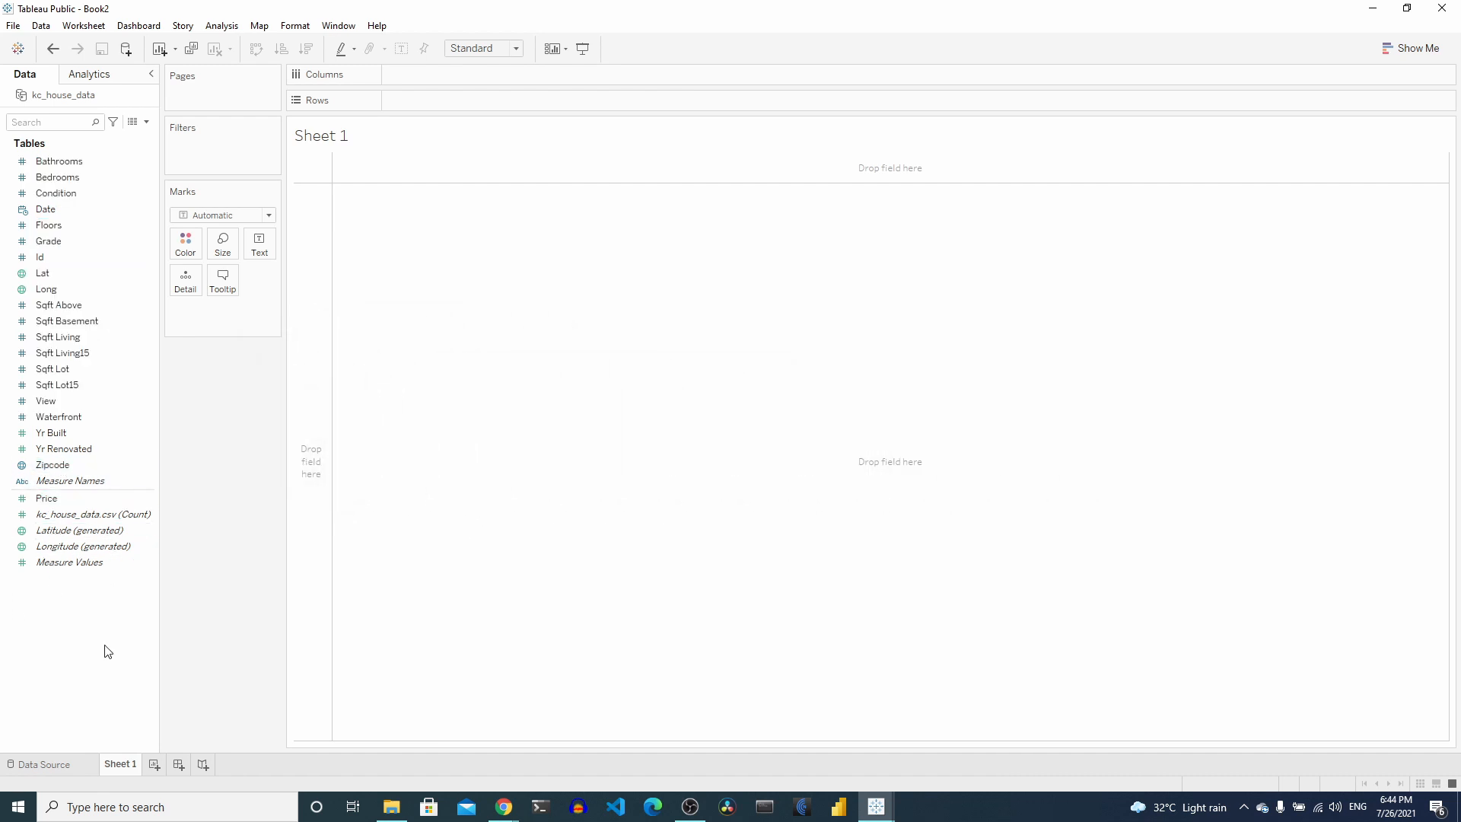
Step: Build a map of the Zipcode field and color its areas by Price
{"action": "left_click", "coordinate": [66, 469]}
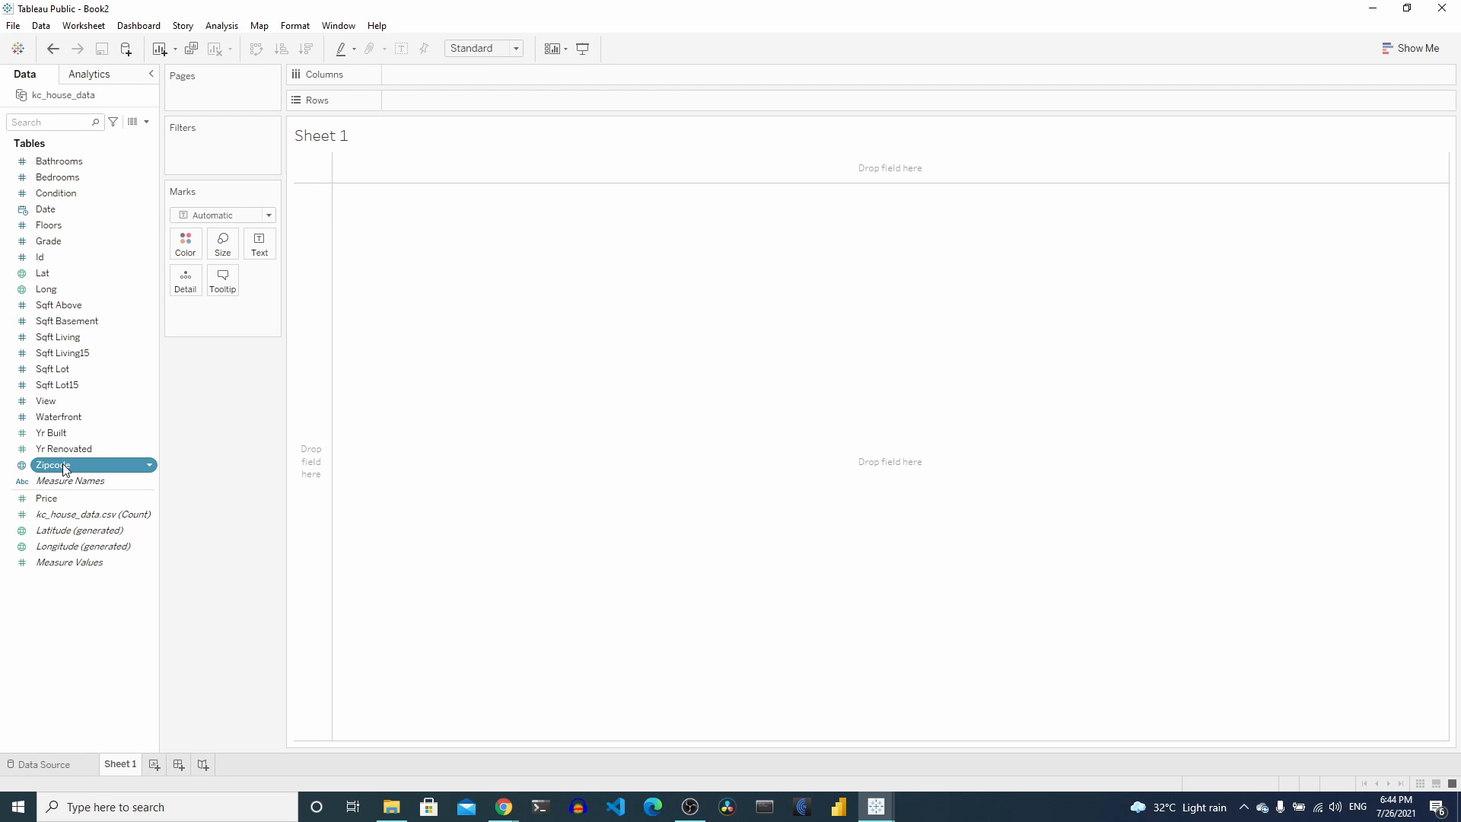
{"action": "double_click", "coordinate": [66, 470]}
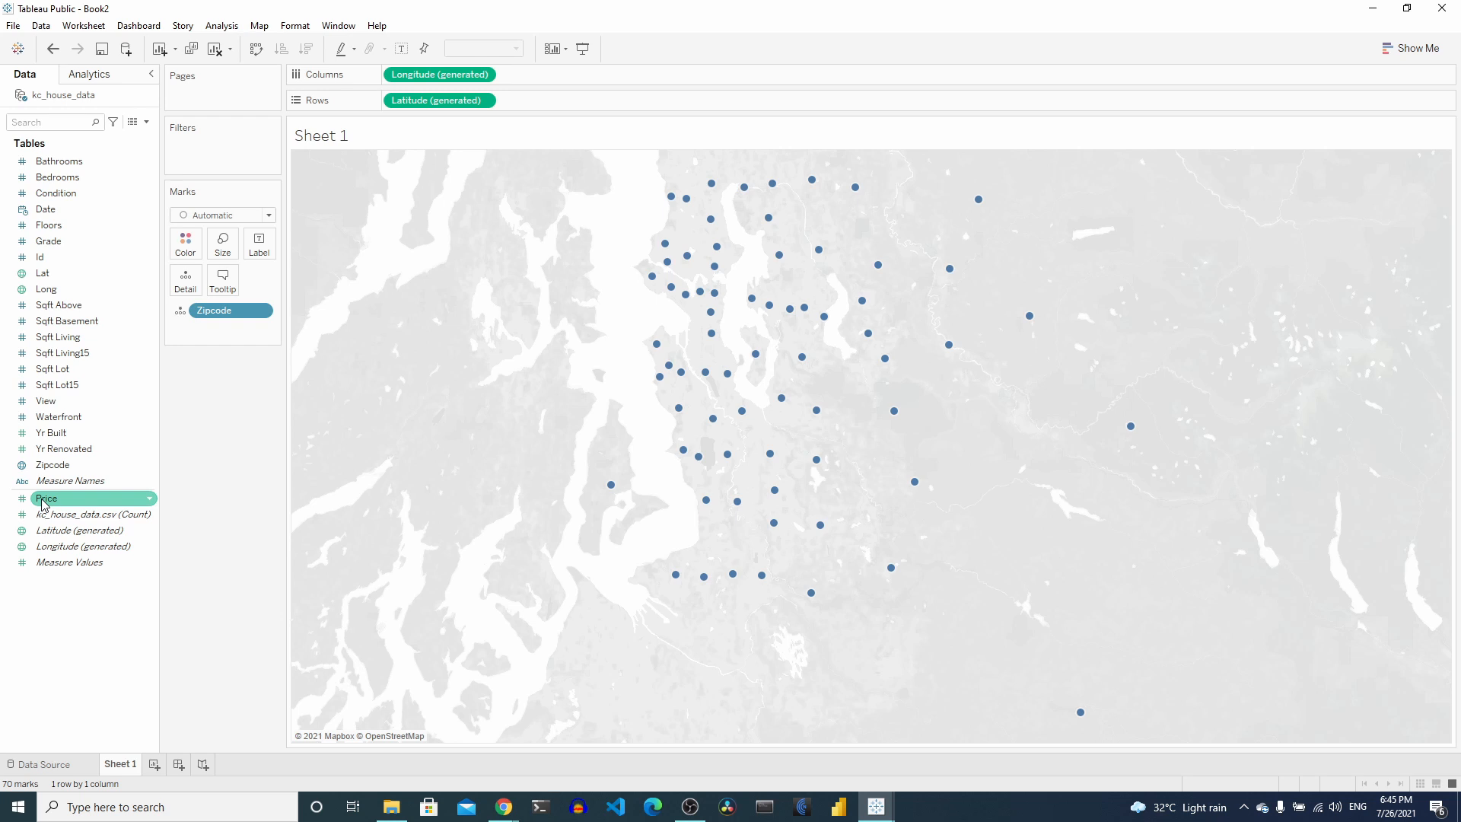
{"action": "left_click", "coordinate": [44, 501]}
{"action": "left_click_drag", "start_coordinate": [43, 502], "coordinate": [185, 247]}
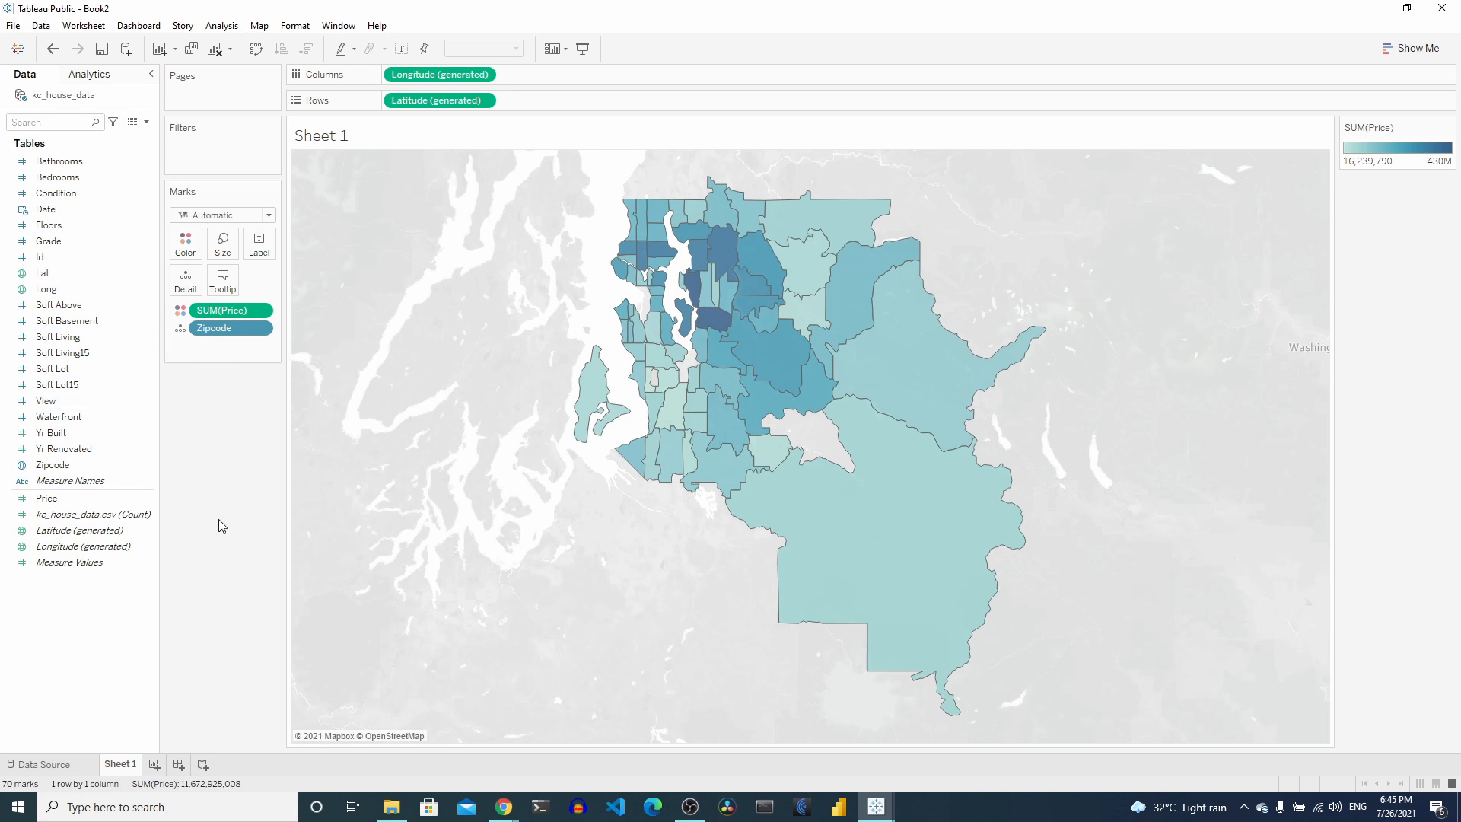
Step: Set the aggregation of the Price field that colors the zipcode map to Average
{"action": "left_click", "coordinate": [265, 313]}
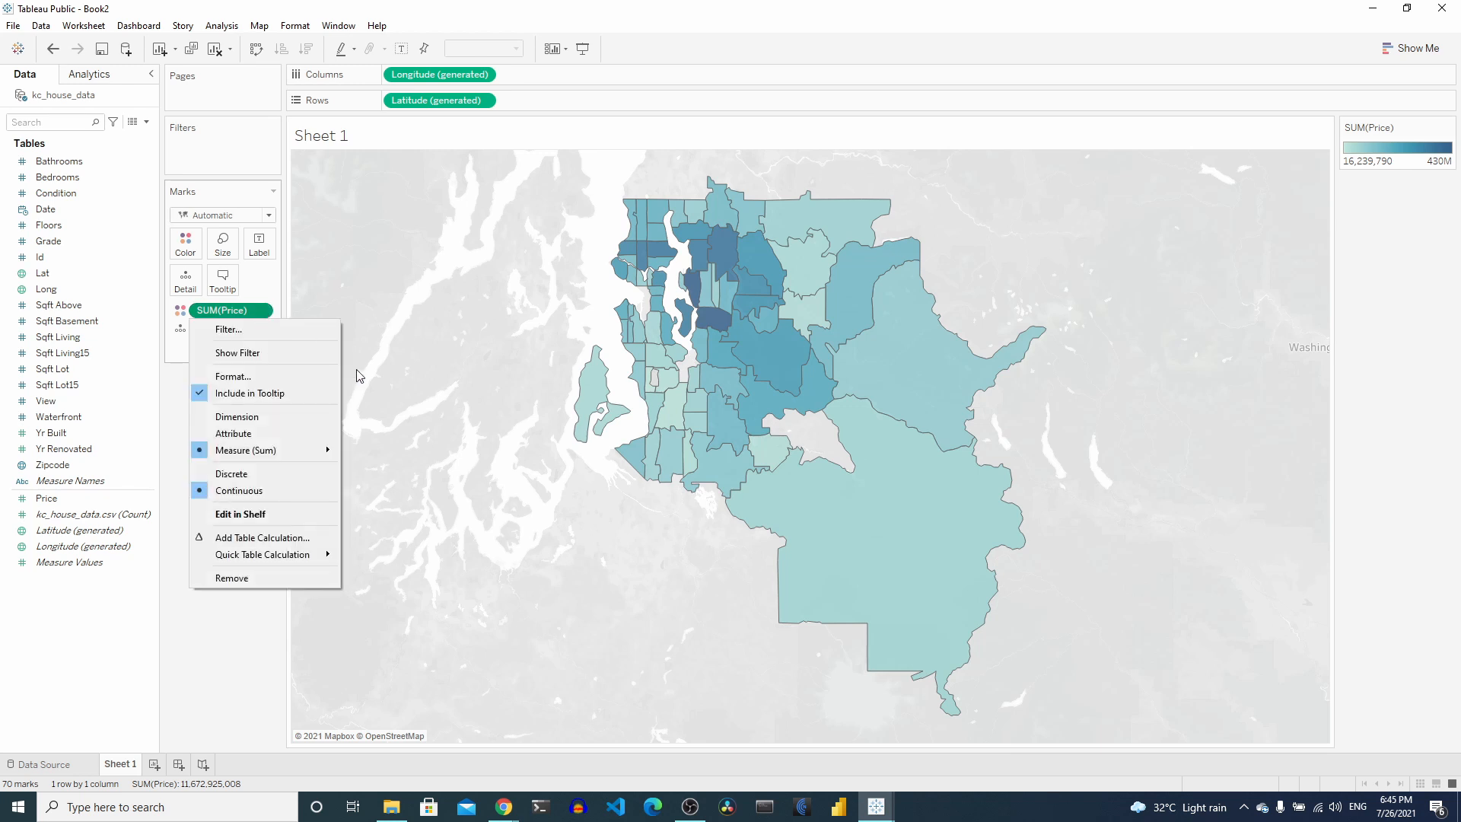
{"action": "left_click", "coordinate": [518, 603]}
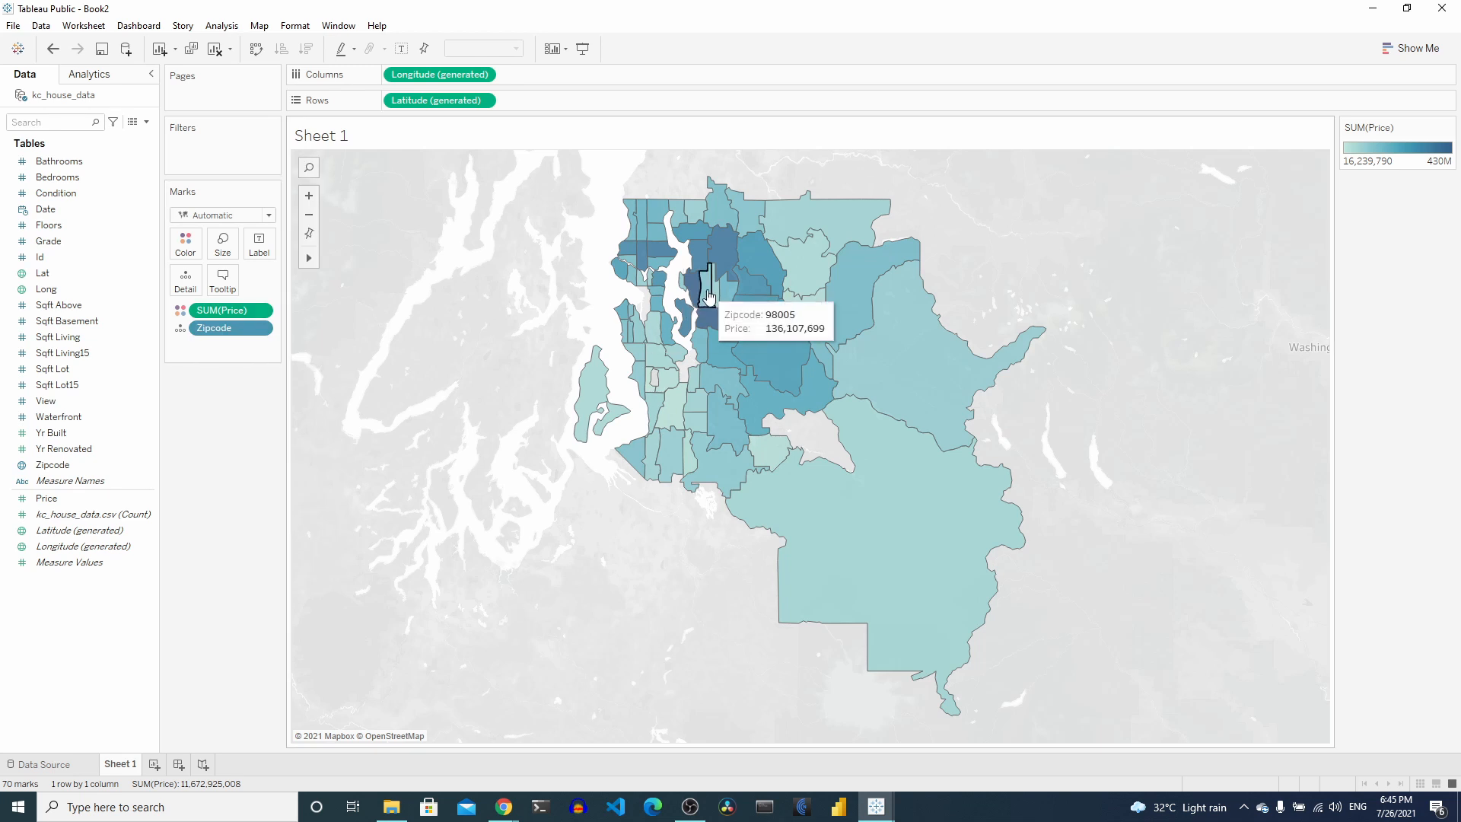
{"action": "mouse_move", "coordinate": [690, 320]}
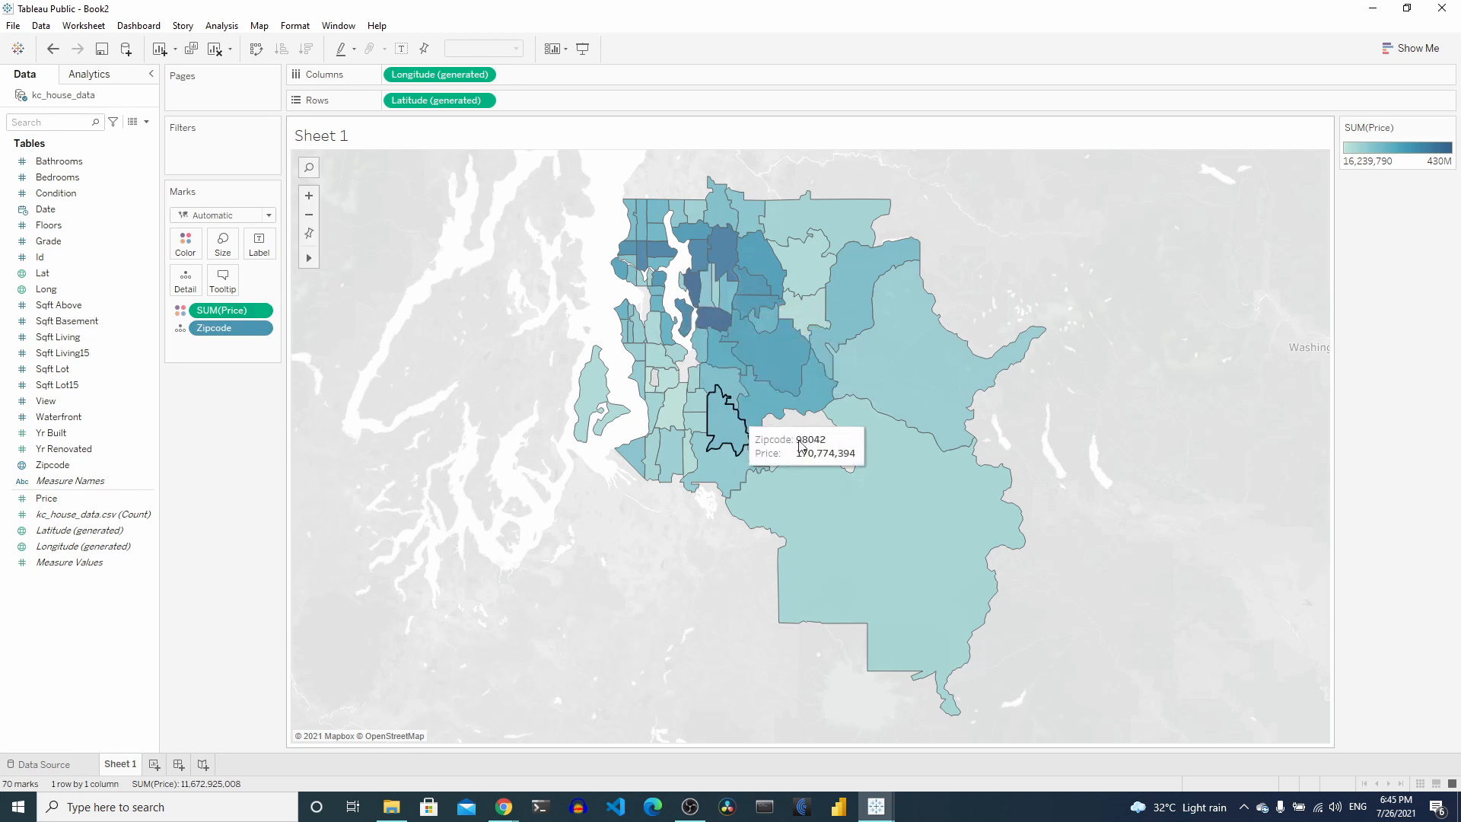
{"action": "mouse_move", "coordinate": [871, 536]}
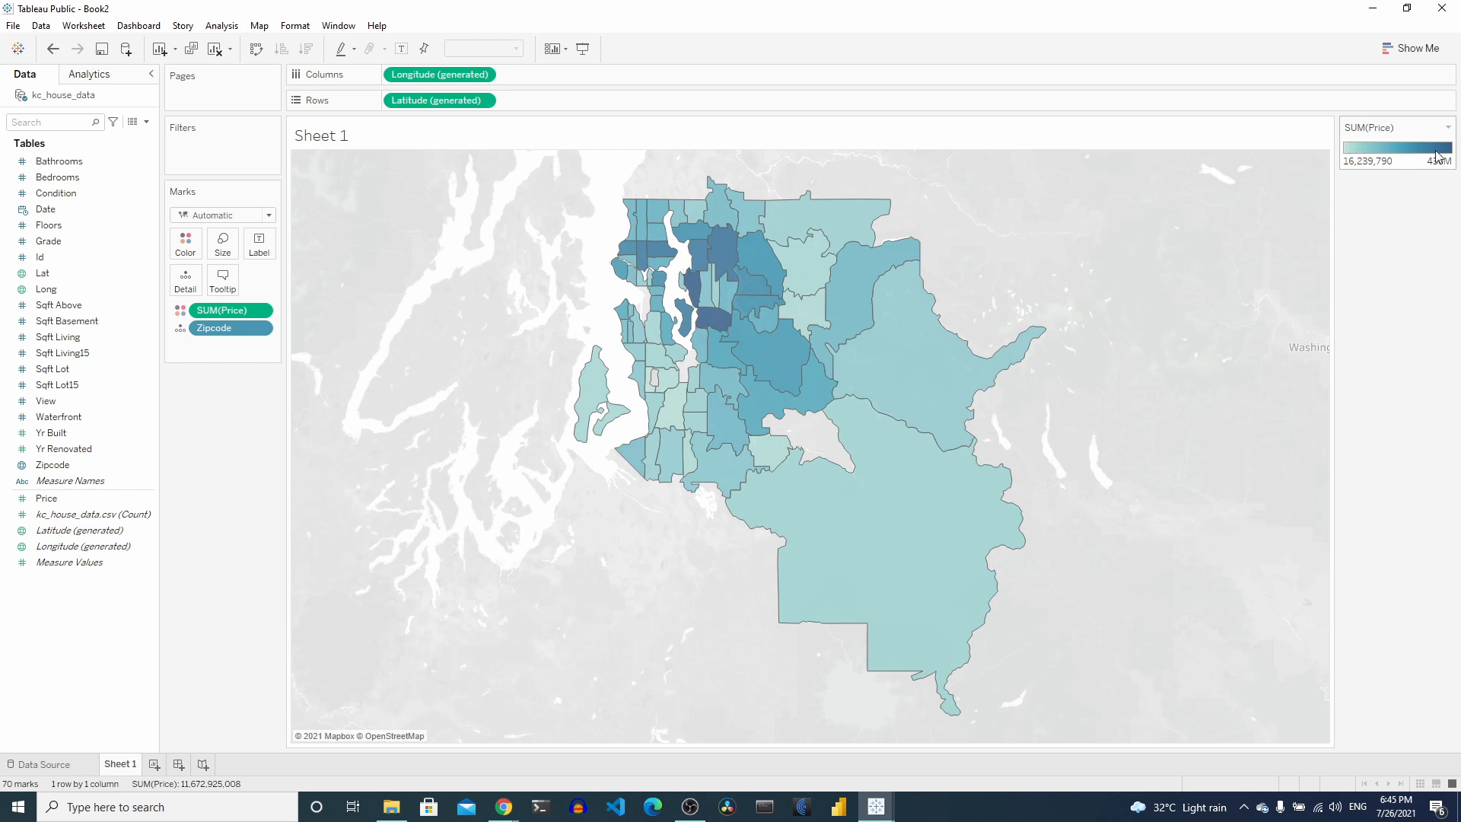
{"action": "left_click", "coordinate": [264, 312]}
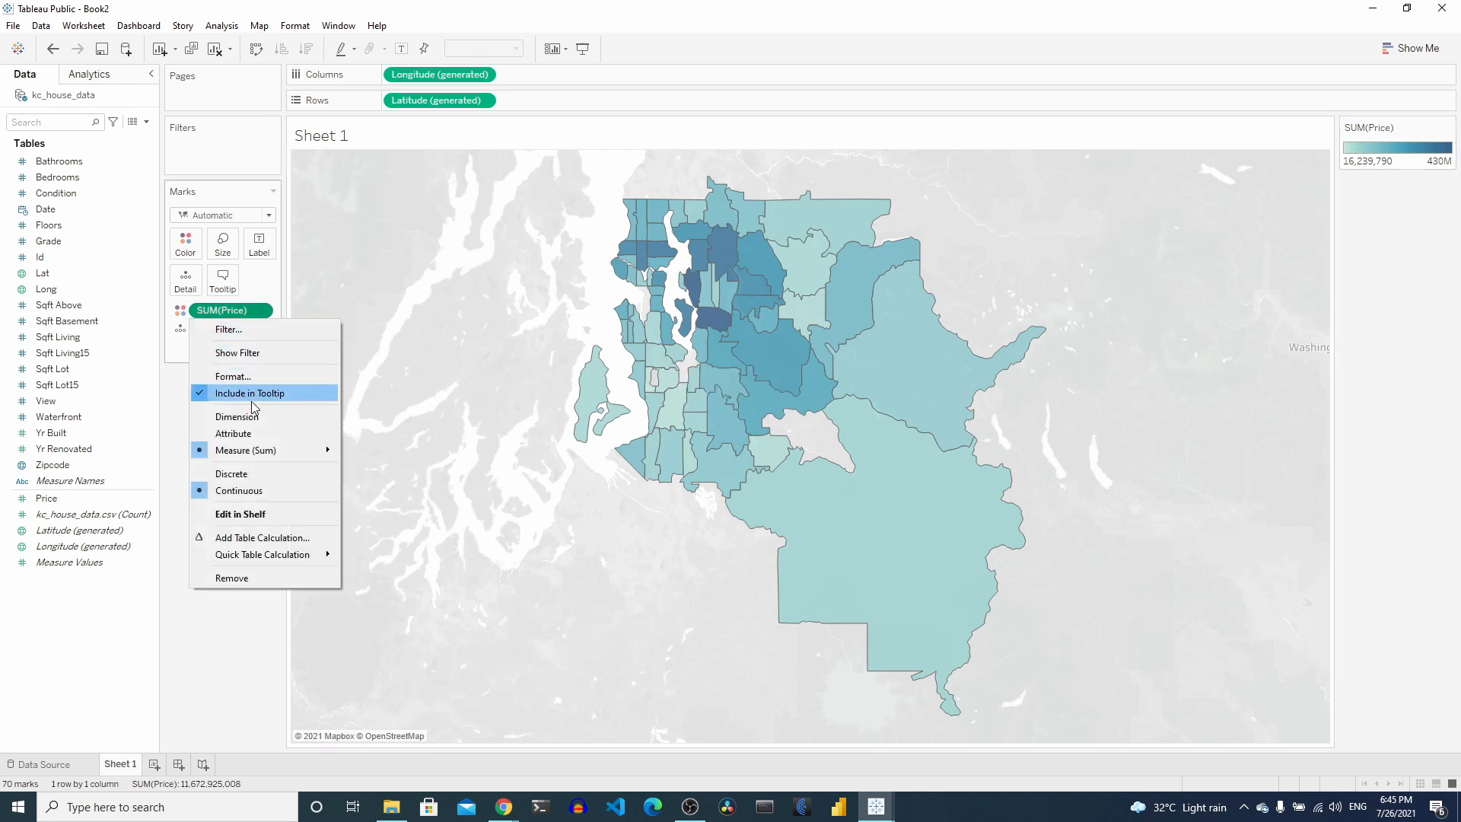
{"action": "mouse_move", "coordinate": [280, 454]}
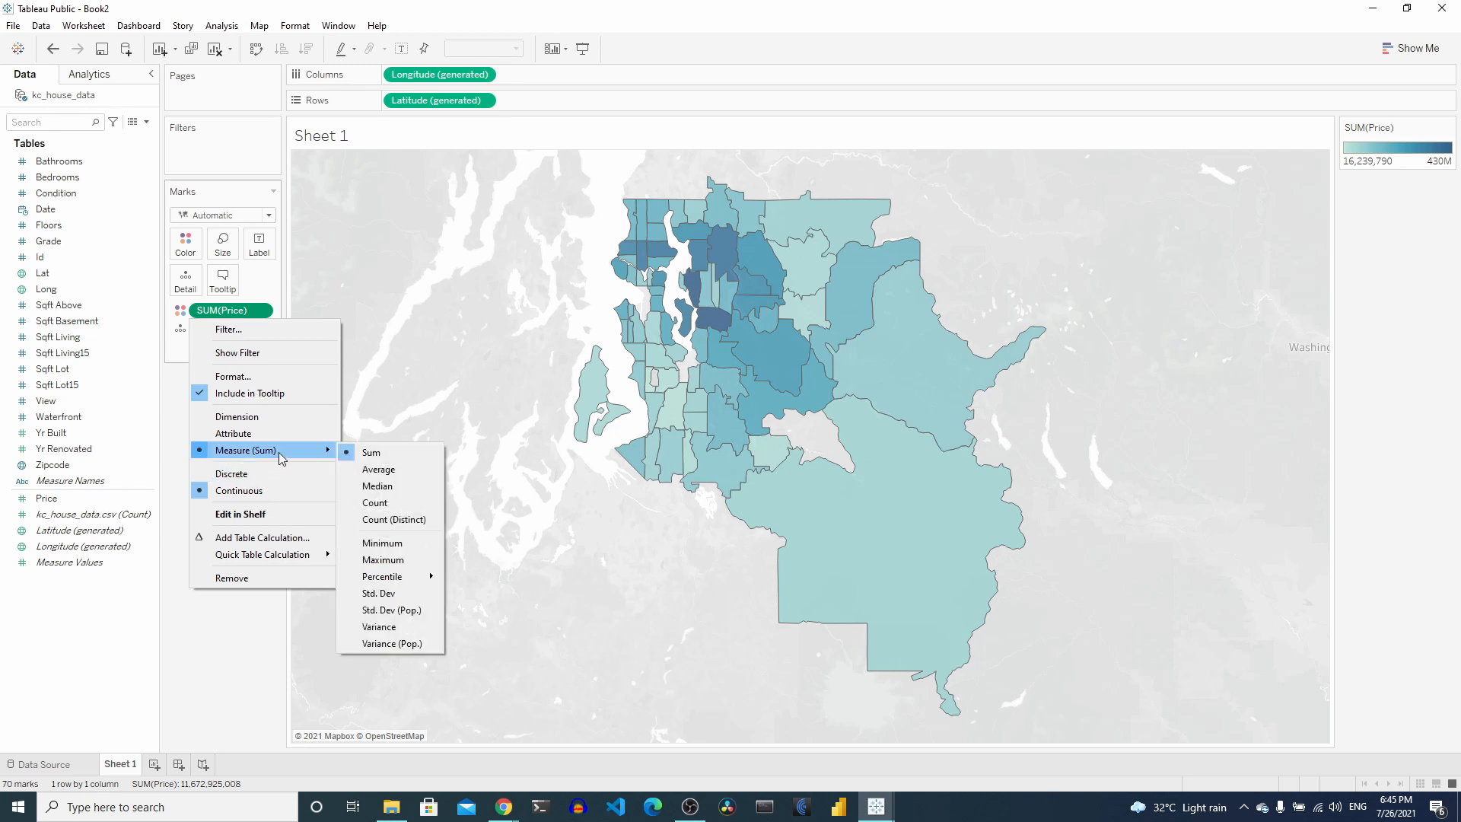
{"action": "left_click", "coordinate": [385, 466]}
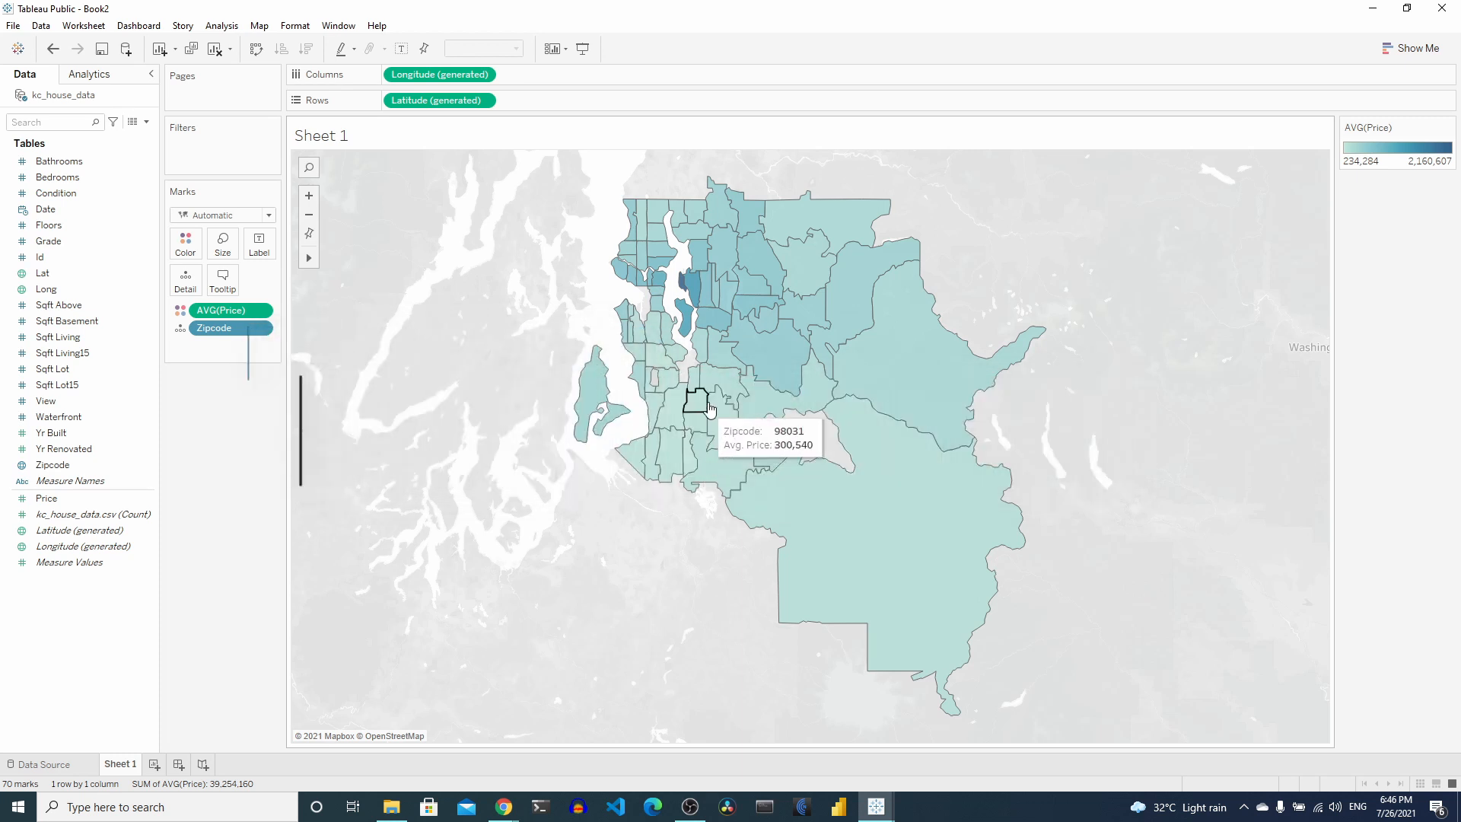
Step: Run Explain Data on the darkest map area, zipcode 98039, and widen the explanation pane
{"action": "mouse_move", "coordinate": [713, 401]}
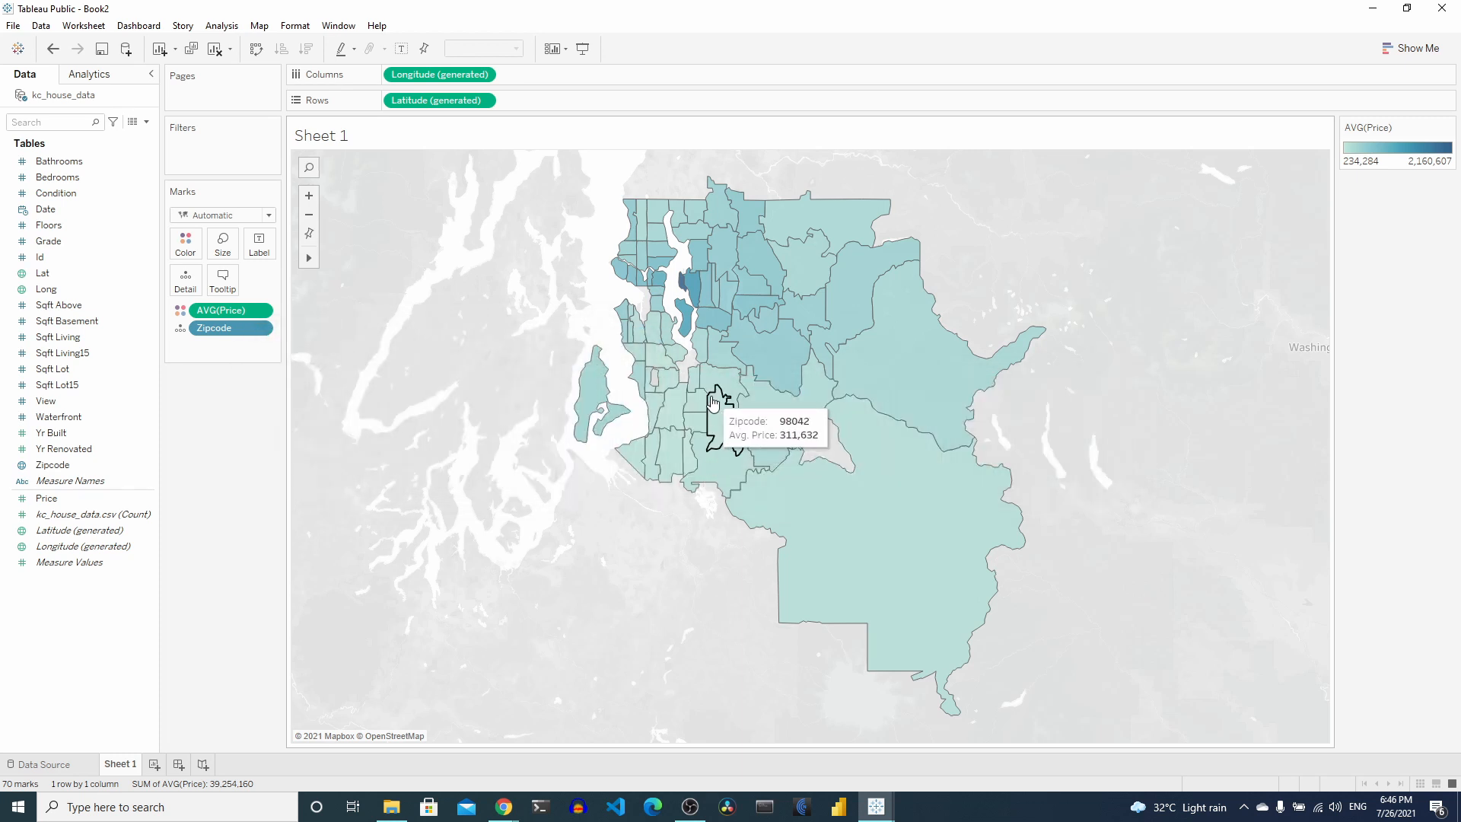
{"action": "mouse_move", "coordinate": [679, 281]}
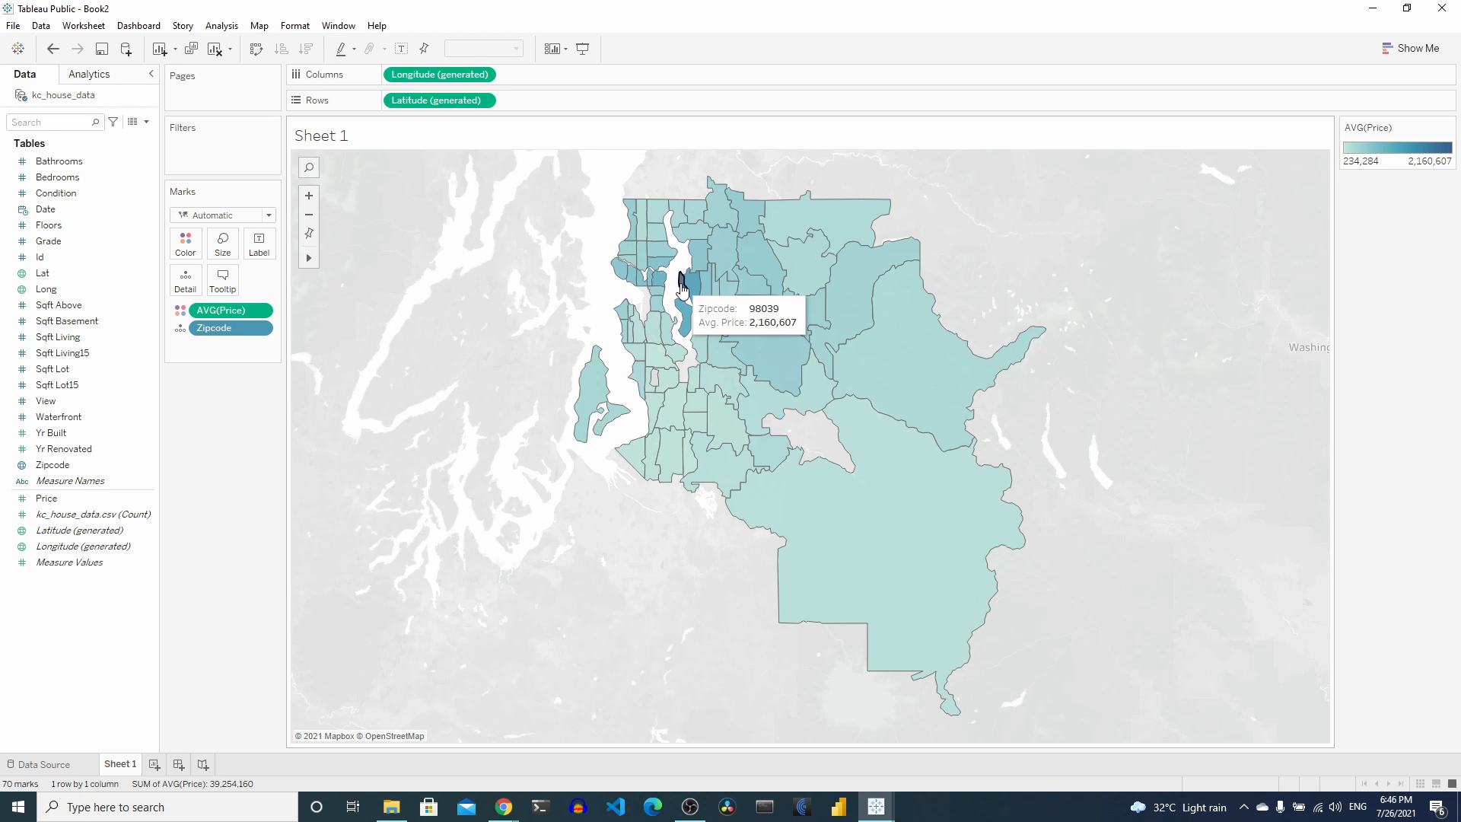
{"action": "left_click", "coordinate": [681, 289]}
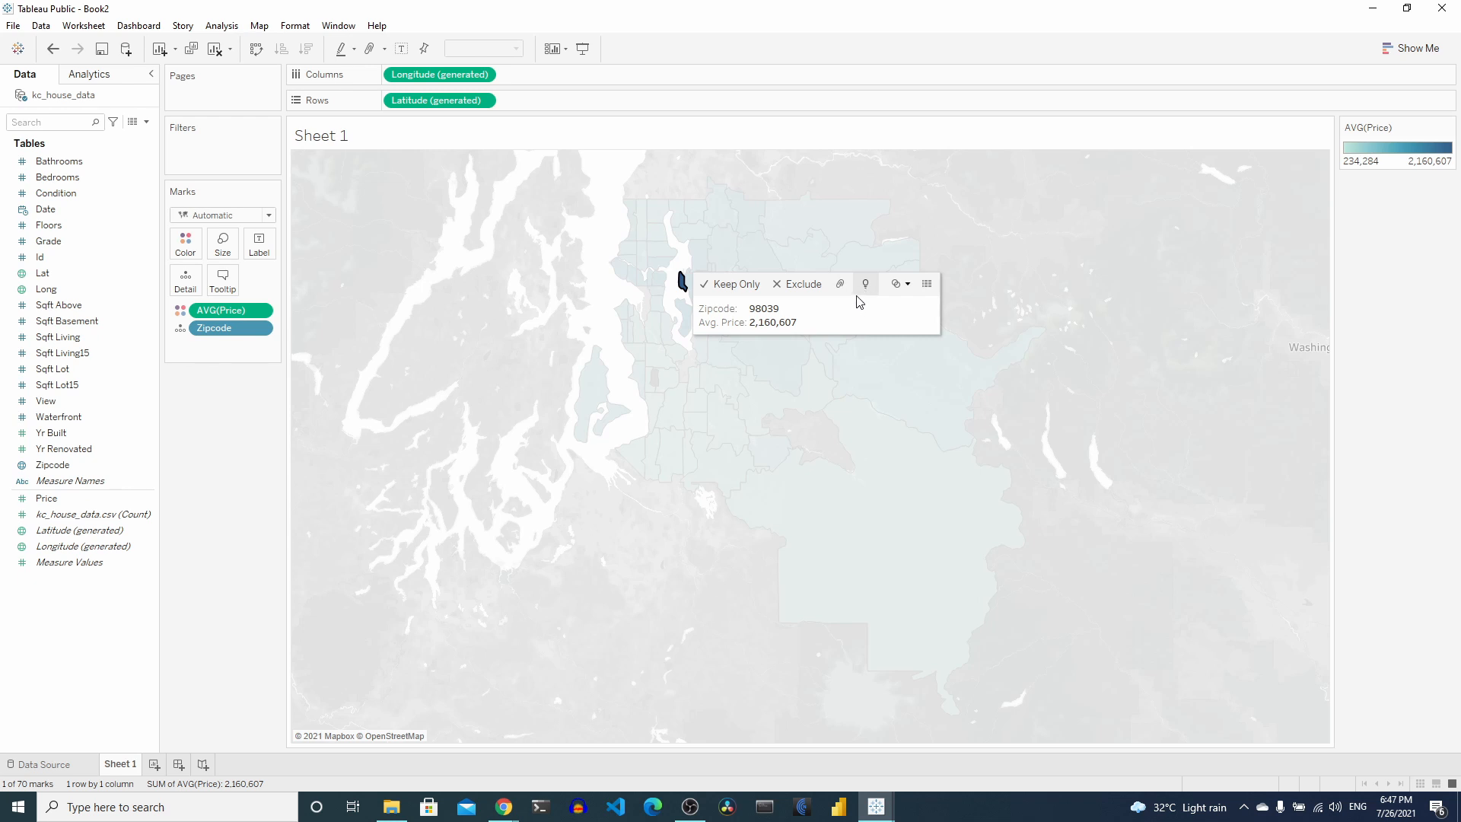
{"action": "left_click", "coordinate": [865, 289]}
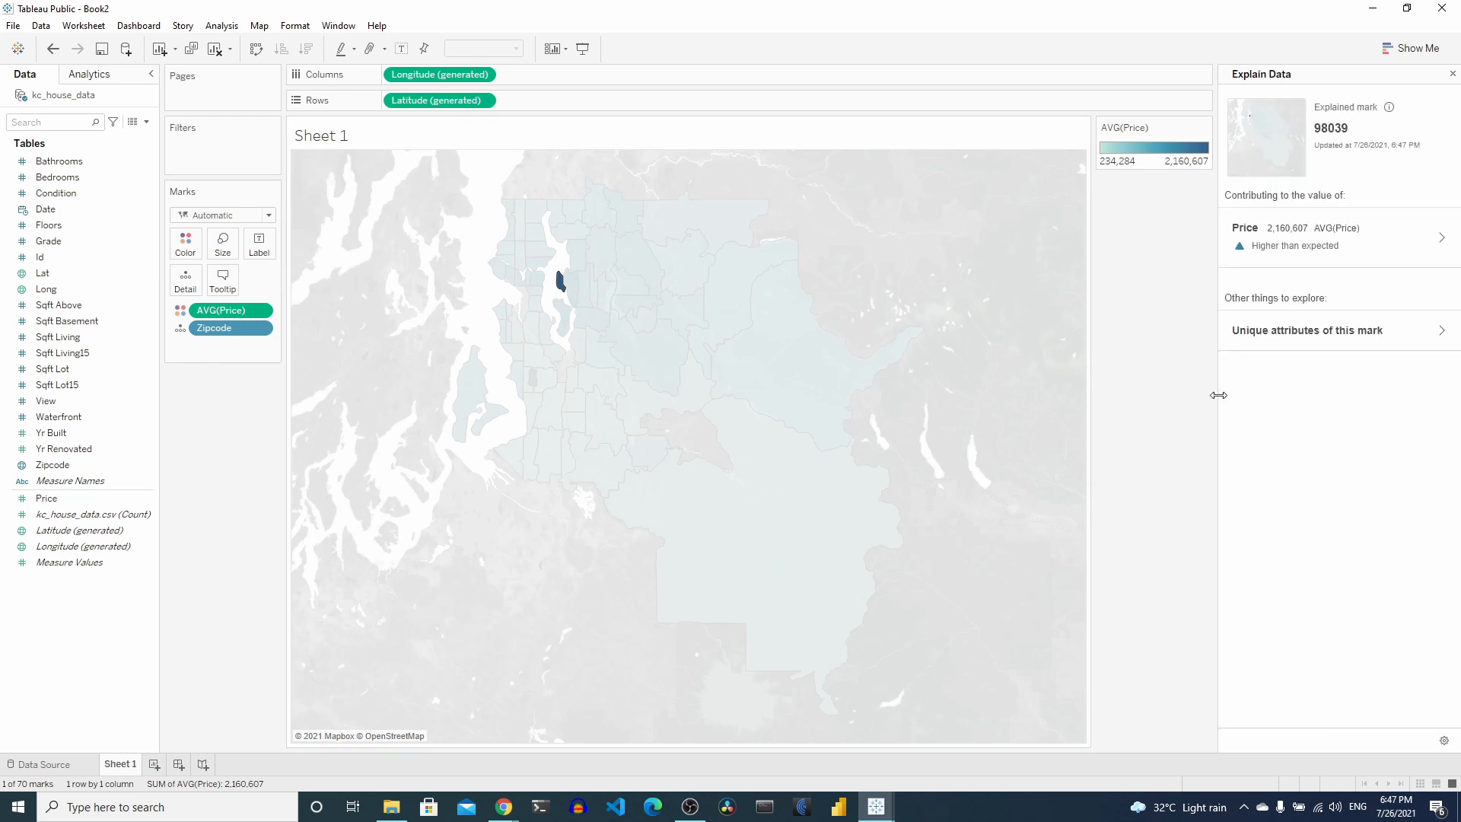
{"action": "left_click_drag", "start_coordinate": [1218, 395], "coordinate": [998, 393]}
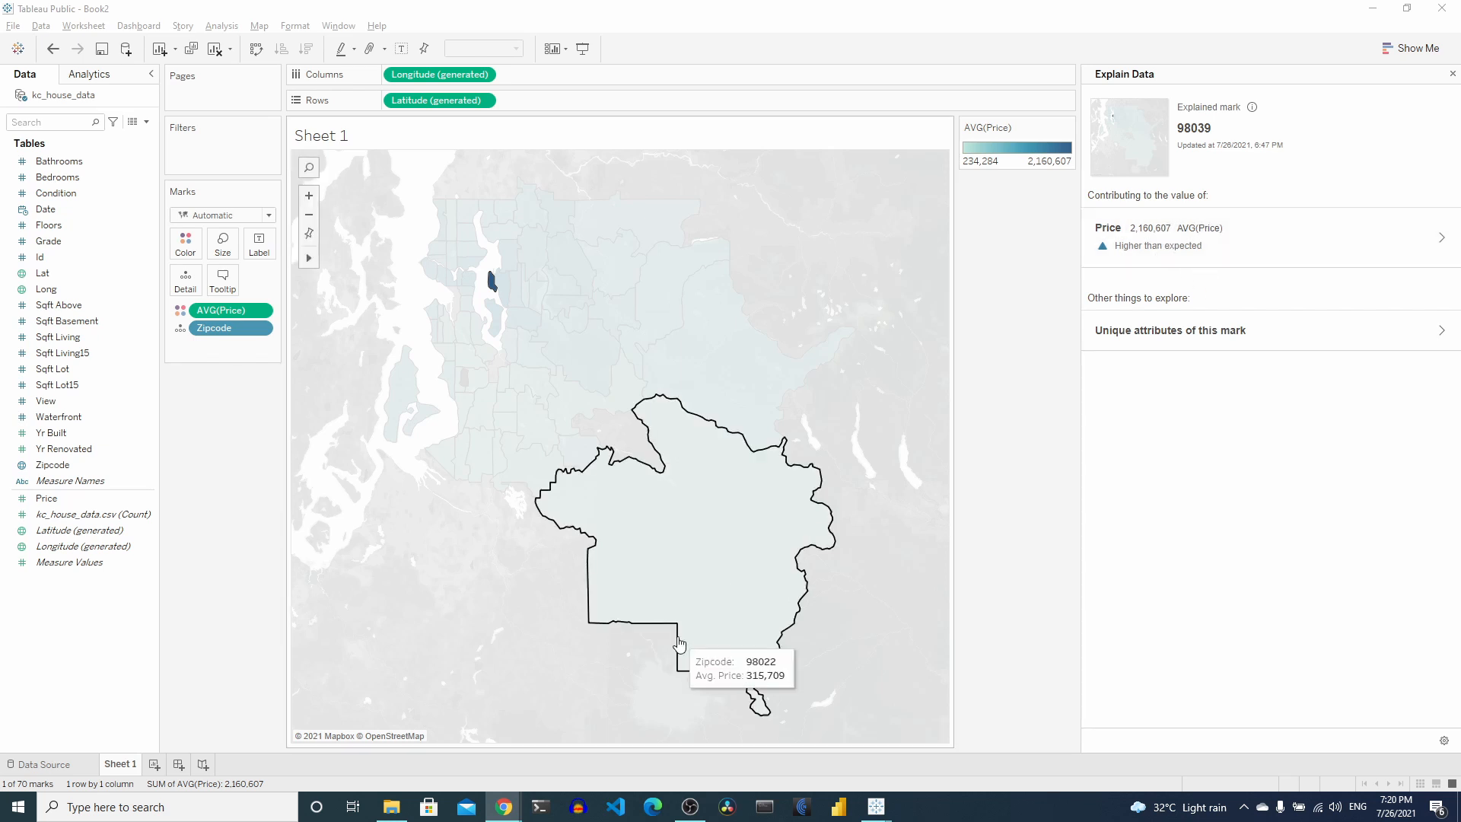
Step: Review the house data field descriptions in the Explain Data blog article in Chrome, and return to the Book2 workbook in Tableau Public
{"action": "mouse_move", "coordinate": [504, 806]}
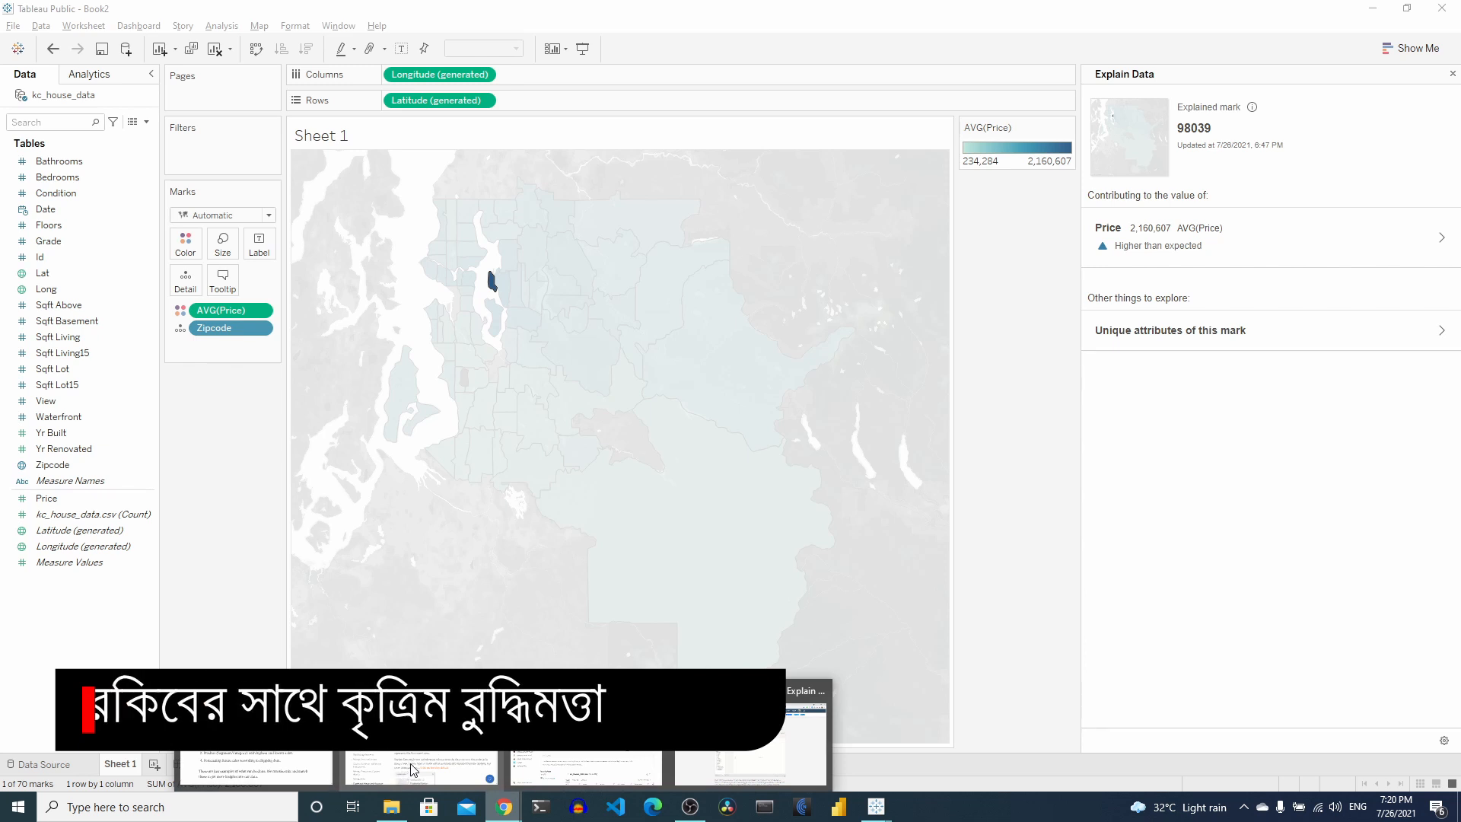
{"action": "left_click", "coordinate": [733, 755]}
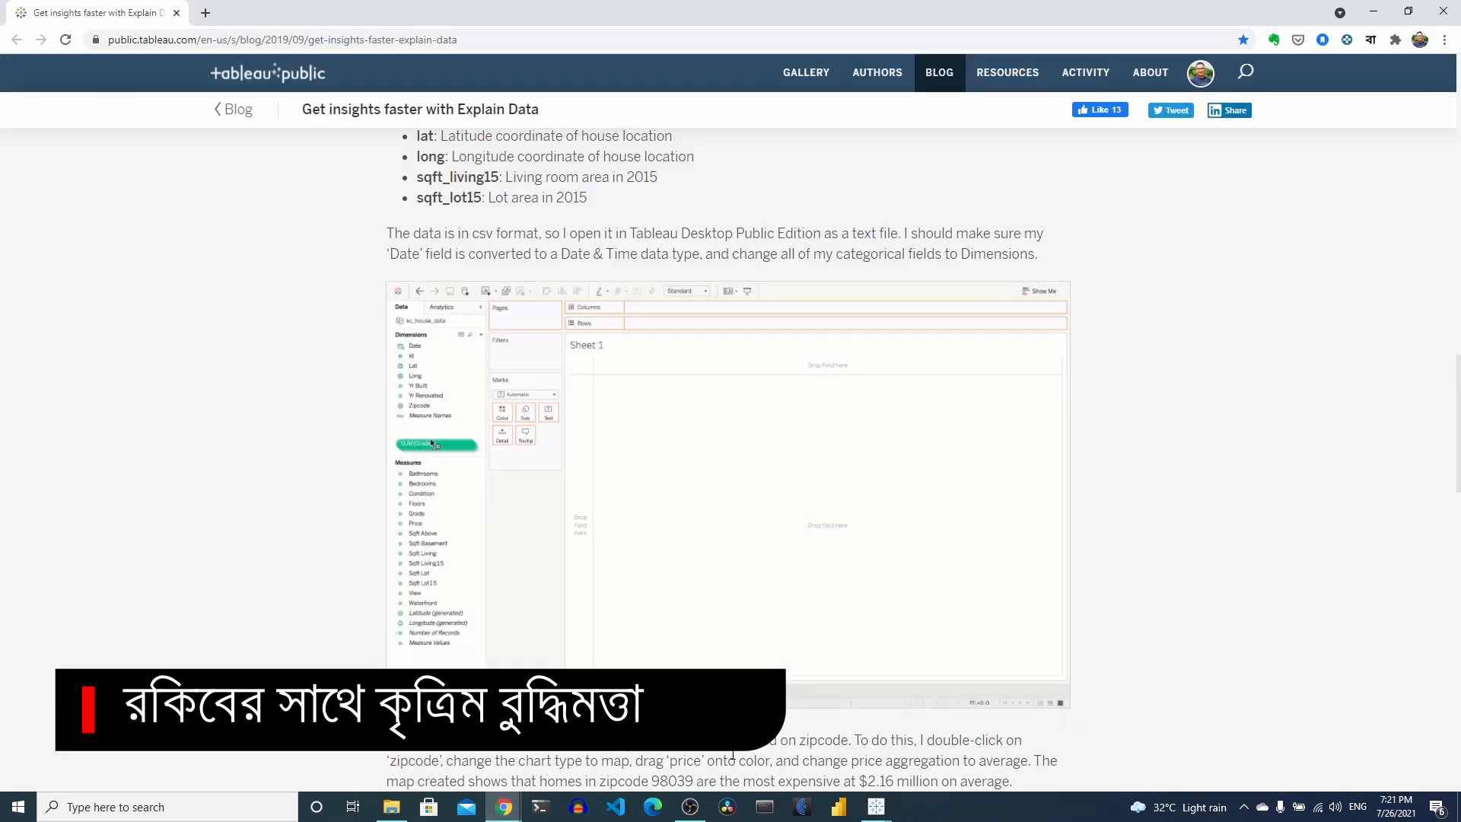
{"action": "scroll", "coordinate": [645, 458], "scroll_direction": "up", "scroll_amount": 8}
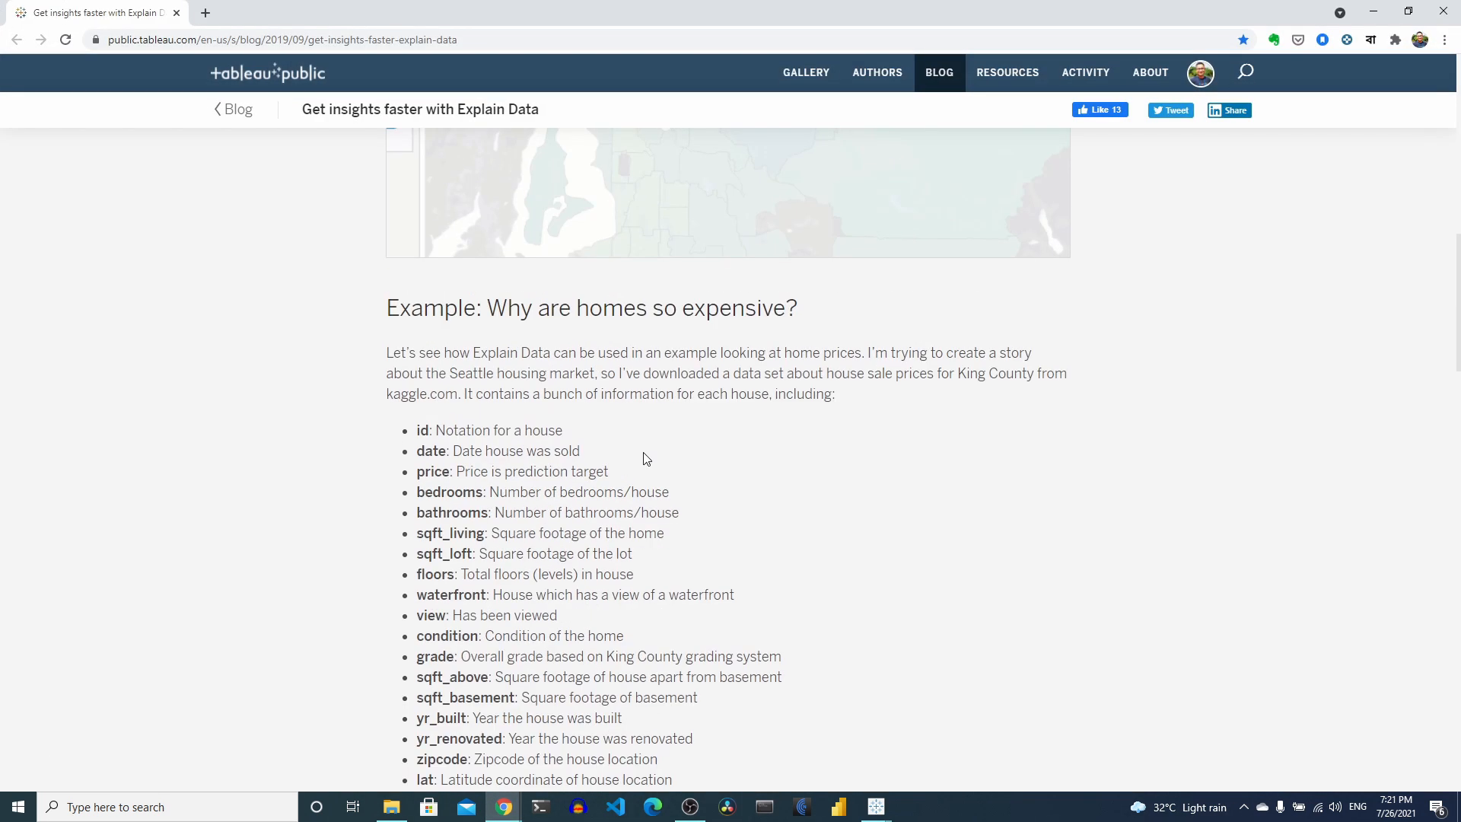
{"action": "scroll", "coordinate": [631, 320], "scroll_direction": "down", "scroll_amount": 1}
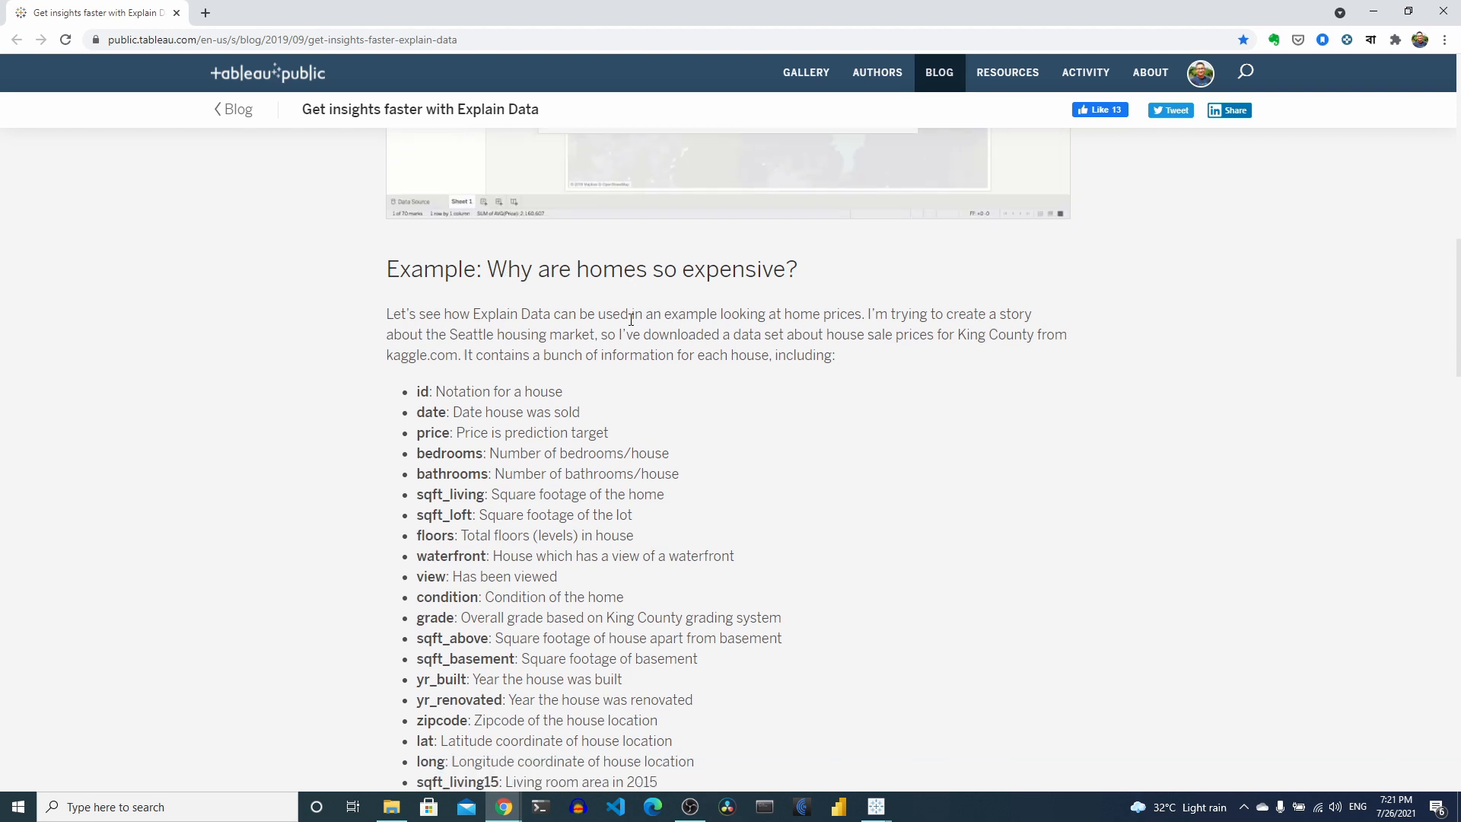
{"action": "scroll", "coordinate": [631, 320], "scroll_direction": "down", "scroll_amount": 1}
{"action": "scroll", "coordinate": [631, 323], "scroll_direction": "down", "scroll_amount": 1}
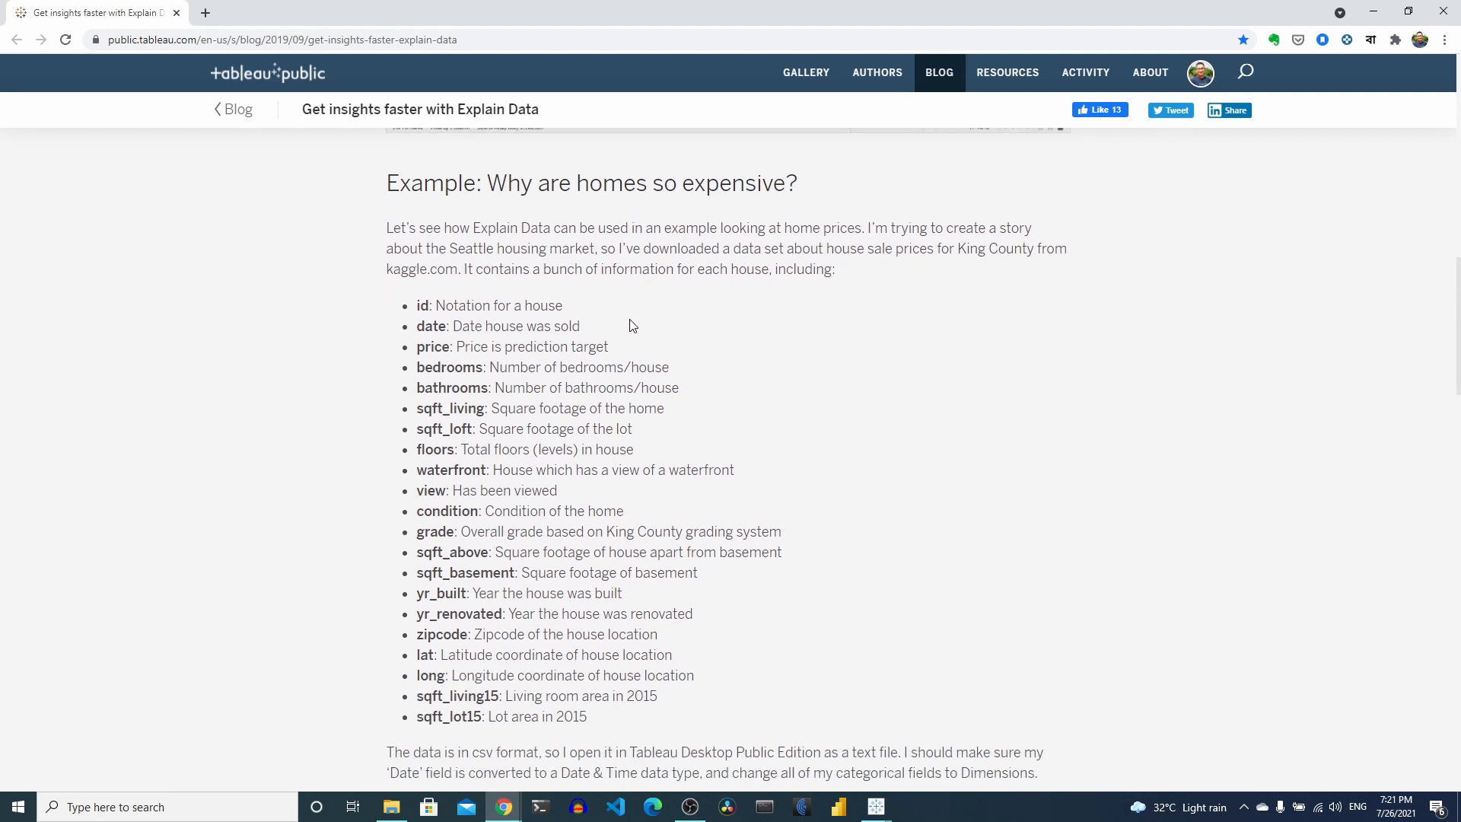
{"action": "scroll", "coordinate": [631, 326], "scroll_direction": "down", "scroll_amount": 1}
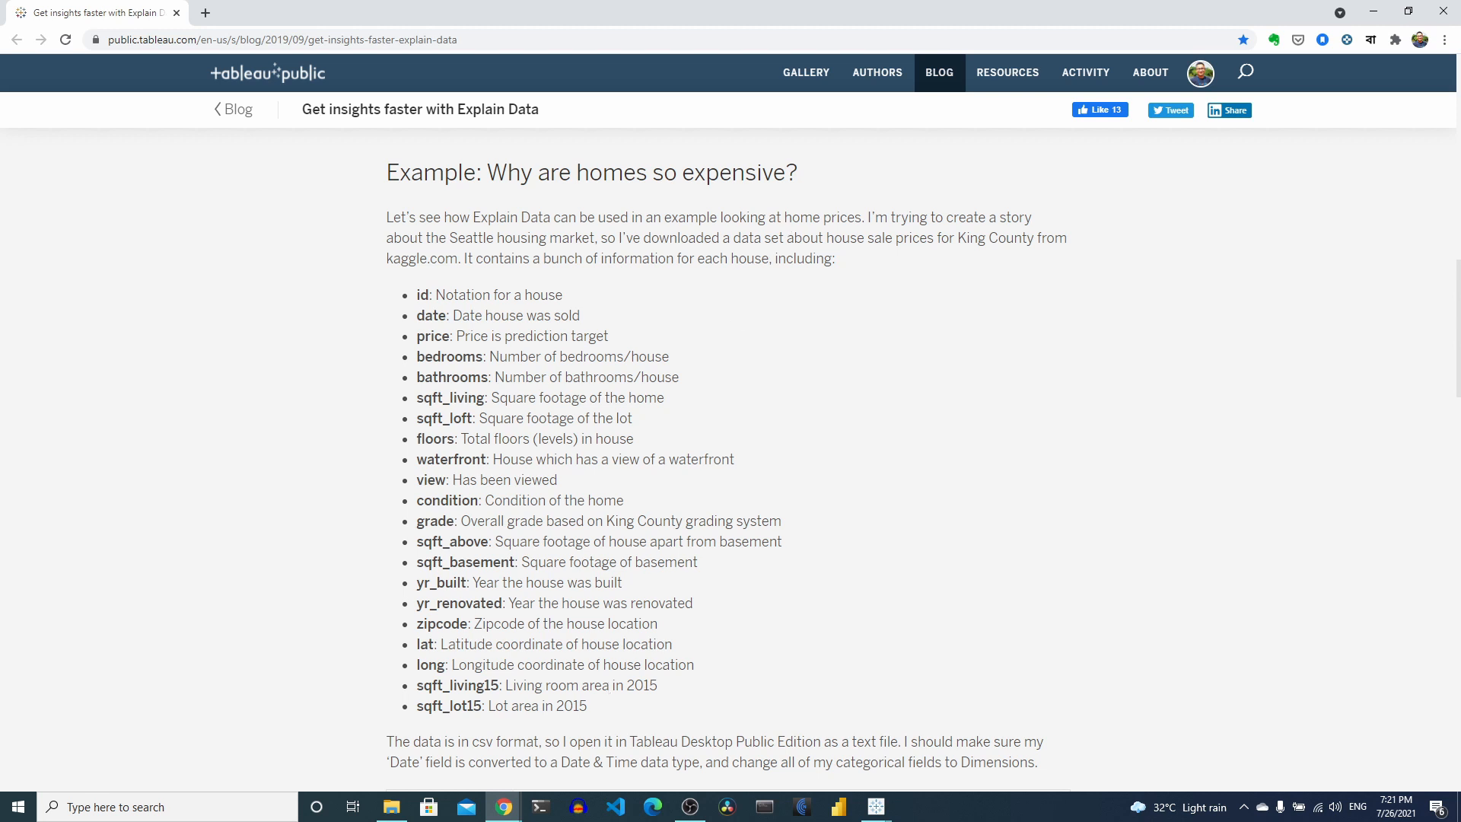
{"action": "mouse_move", "coordinate": [877, 806]}
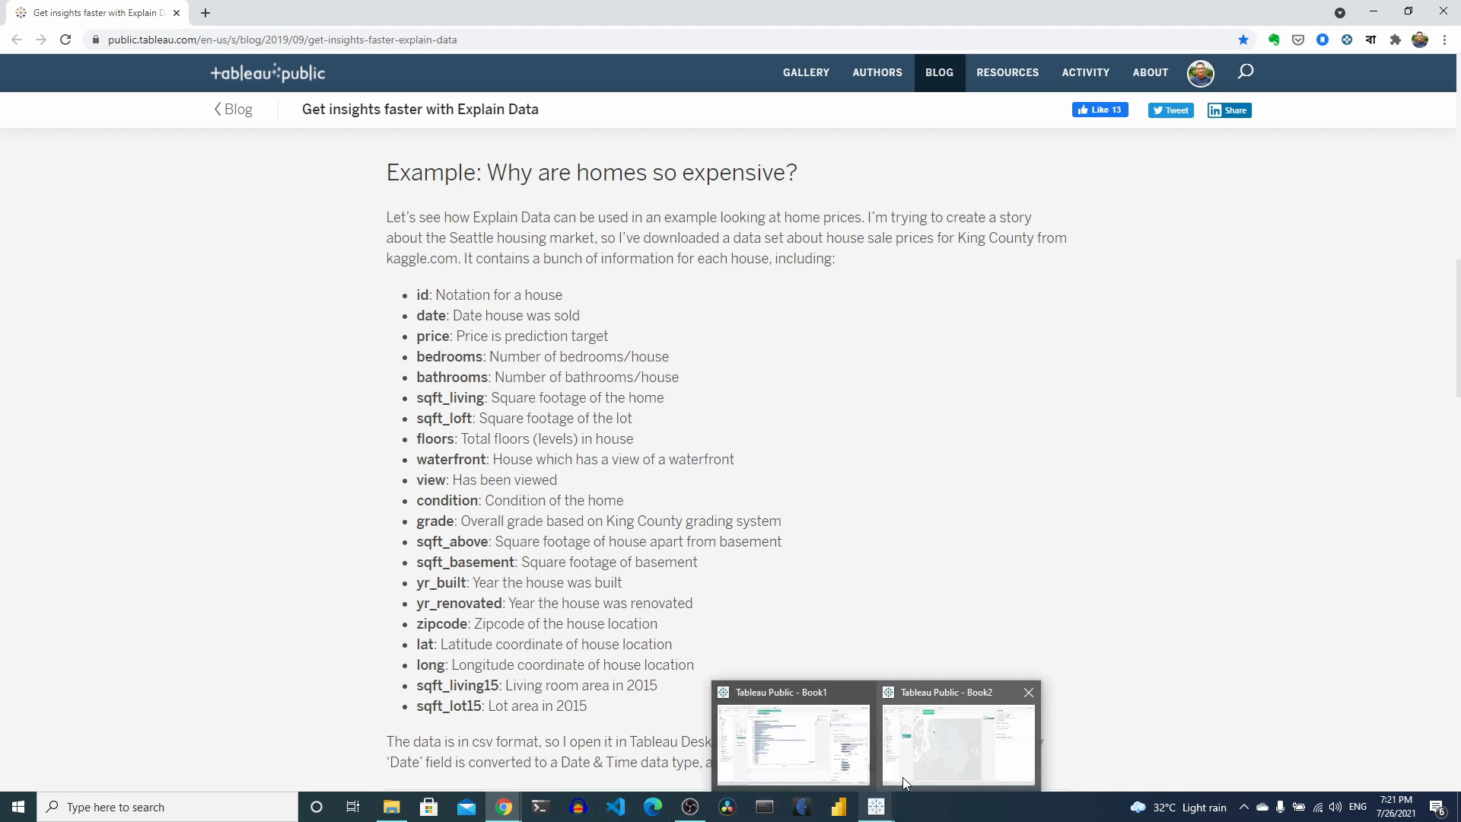
{"action": "left_click", "coordinate": [934, 755]}
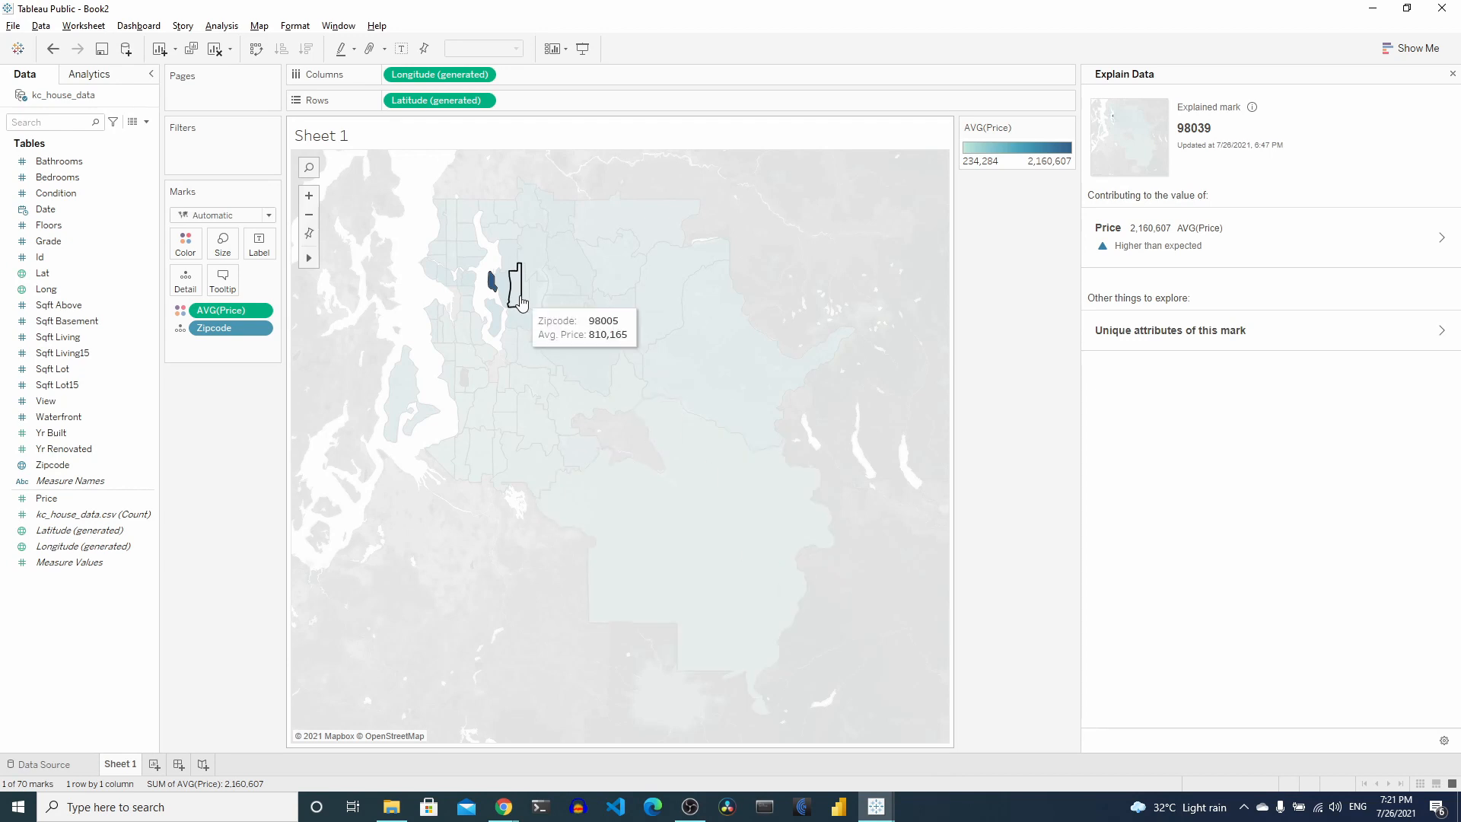
Step: Open the detailed explanations for the average Price of zipcode 98039 in Explain Data
{"action": "mouse_move", "coordinate": [493, 290]}
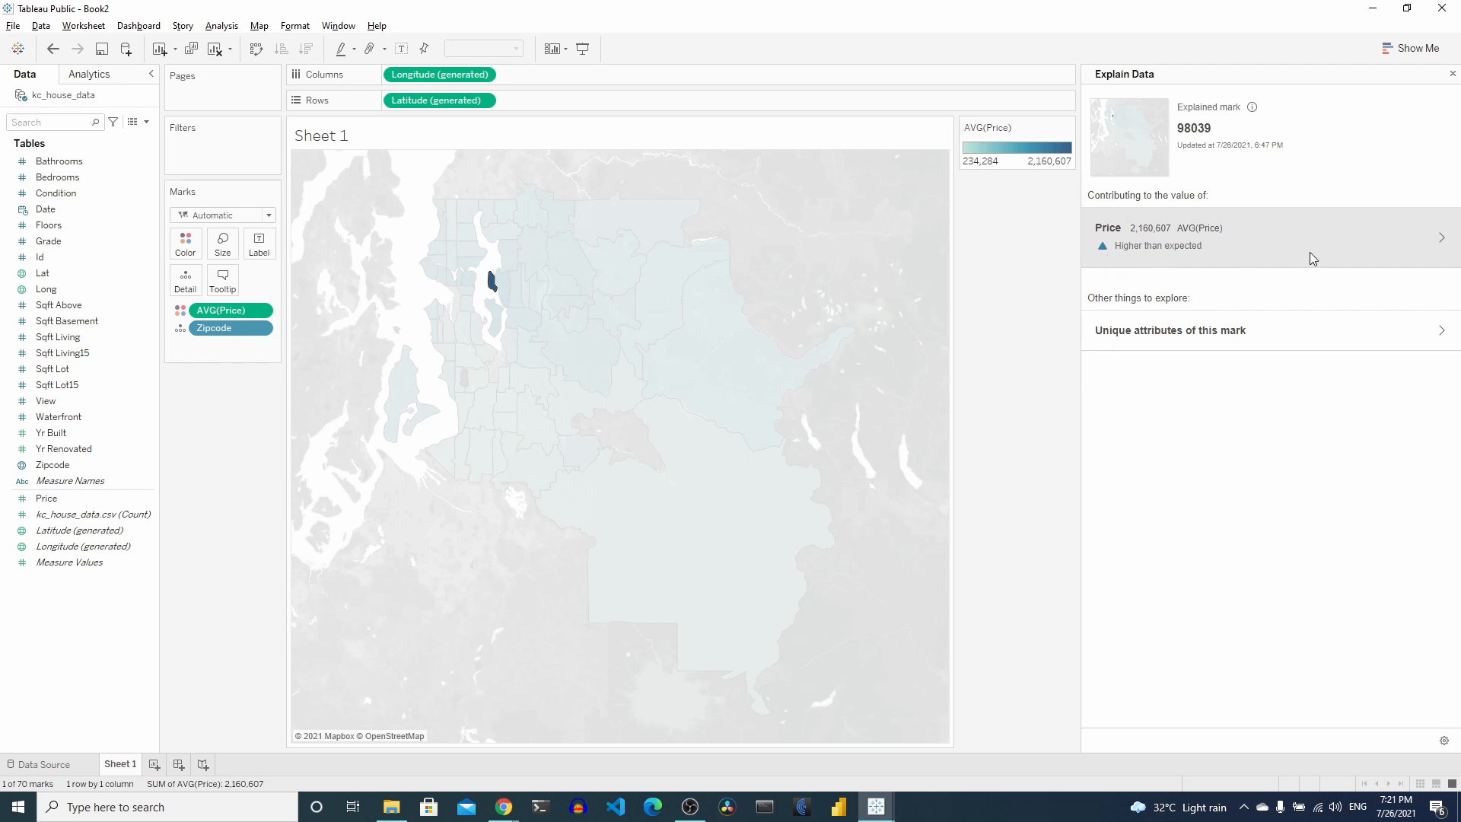
{"action": "left_click", "coordinate": [1443, 247]}
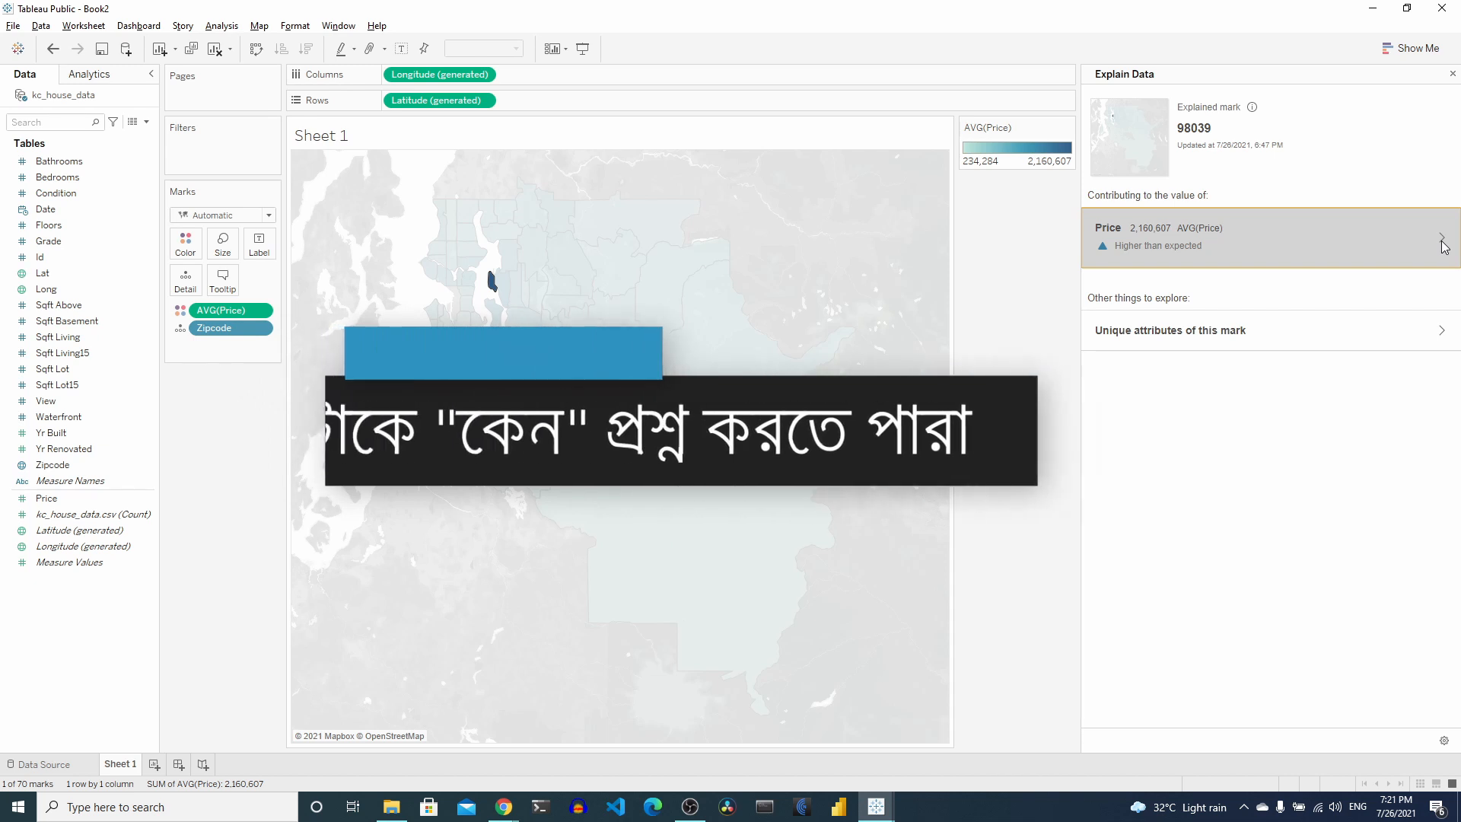
{"action": "left_click", "coordinate": [1443, 242]}
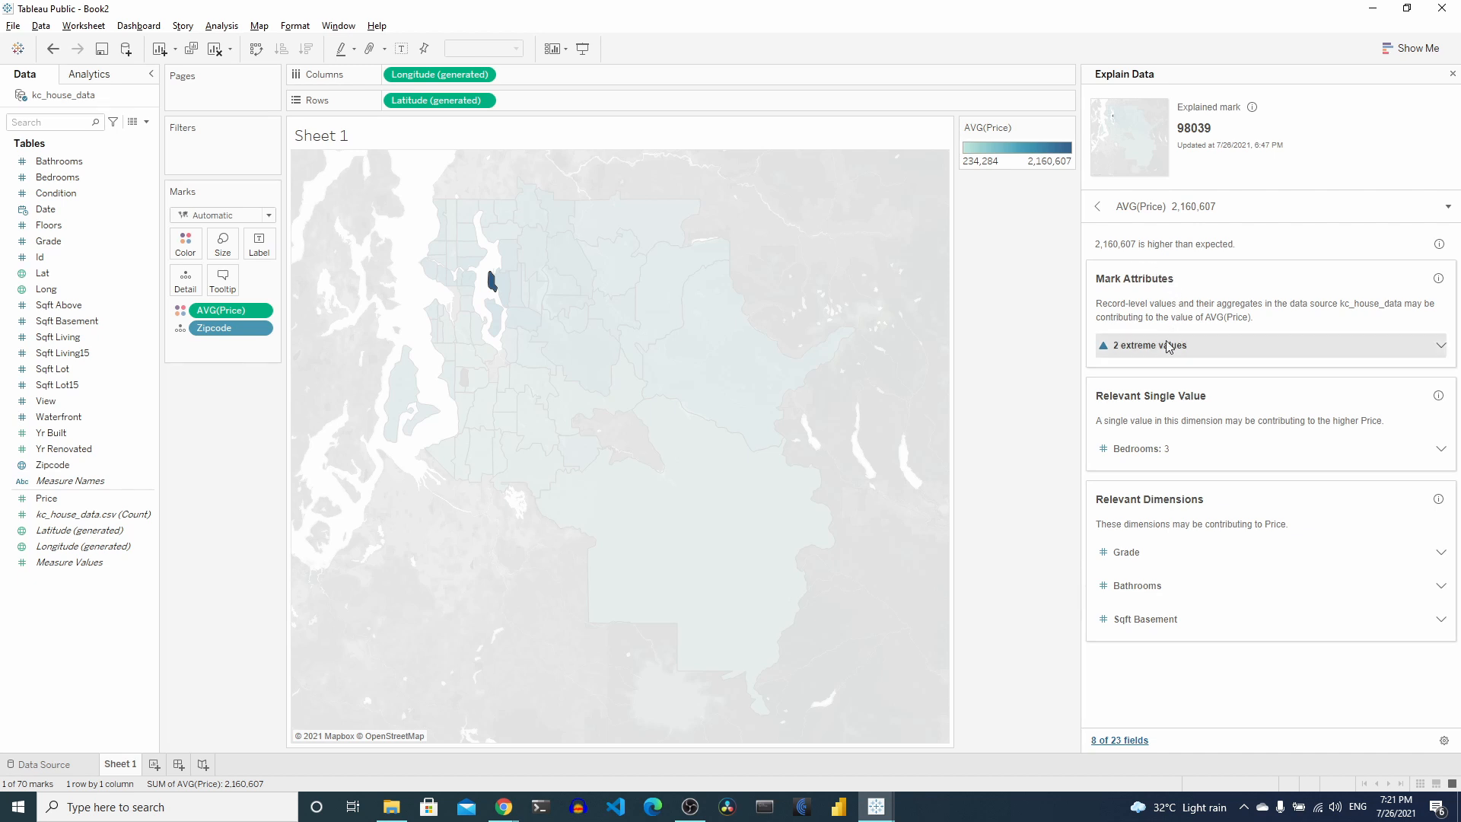
Step: Look through the columns of the kc_house_data source table from Id to Sqft Lot15, and return to Sheet 1
{"action": "left_click", "coordinate": [43, 764]}
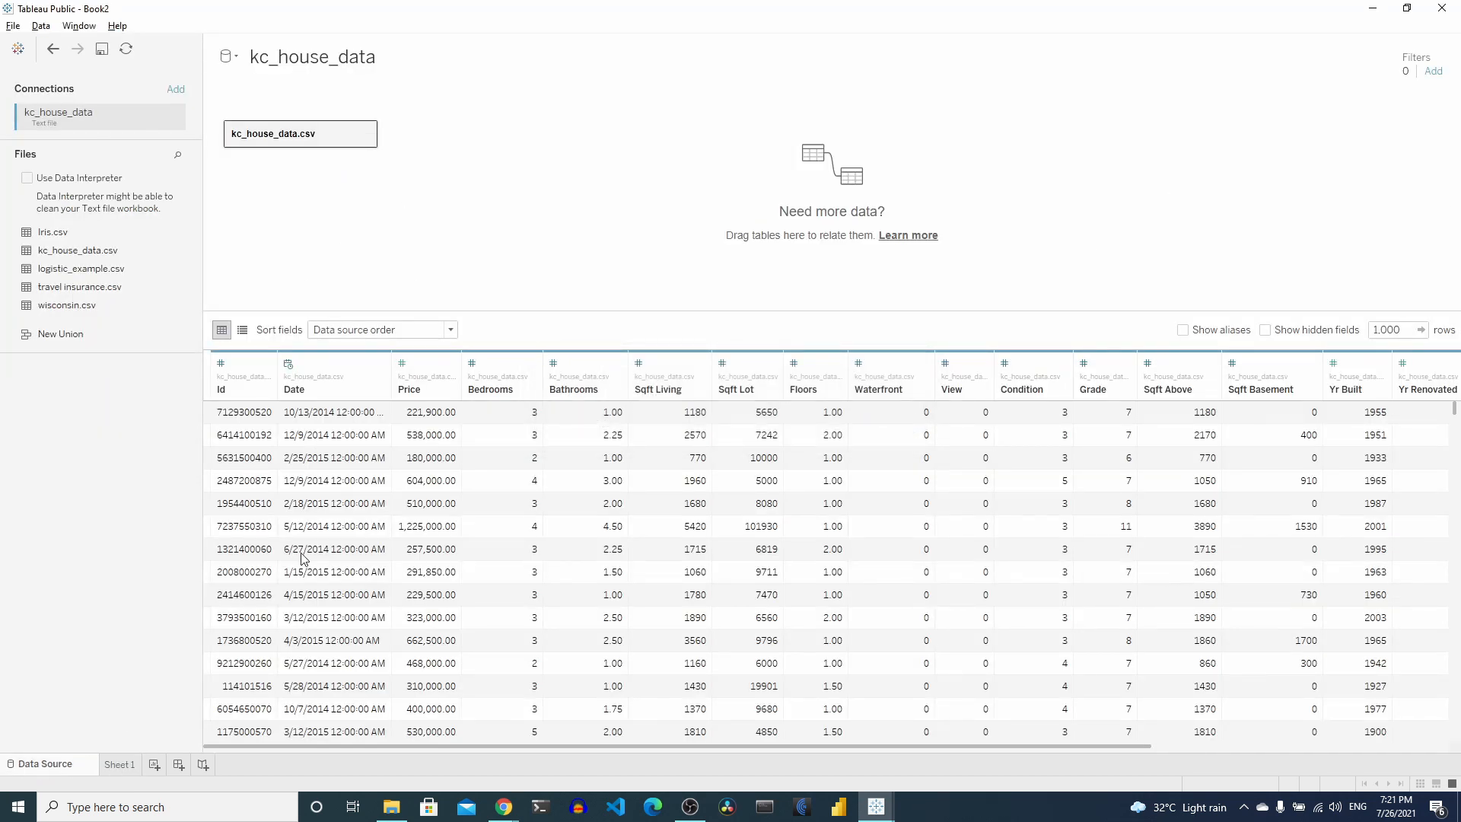
{"action": "scroll", "coordinate": [303, 558], "scroll_direction": "right", "scroll_amount": 10}
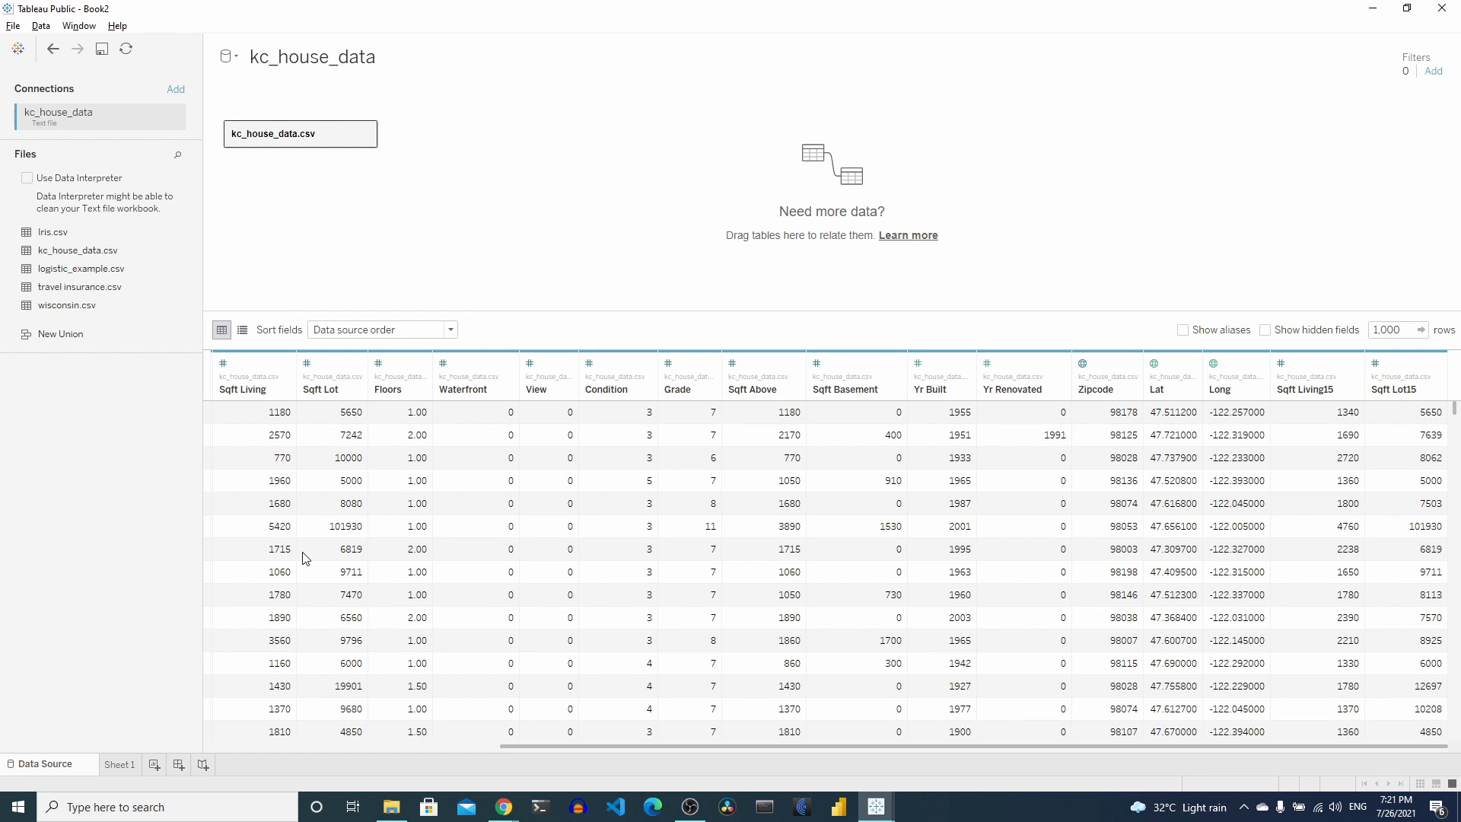
{"action": "scroll", "coordinate": [303, 558], "scroll_direction": "left", "scroll_amount": 10}
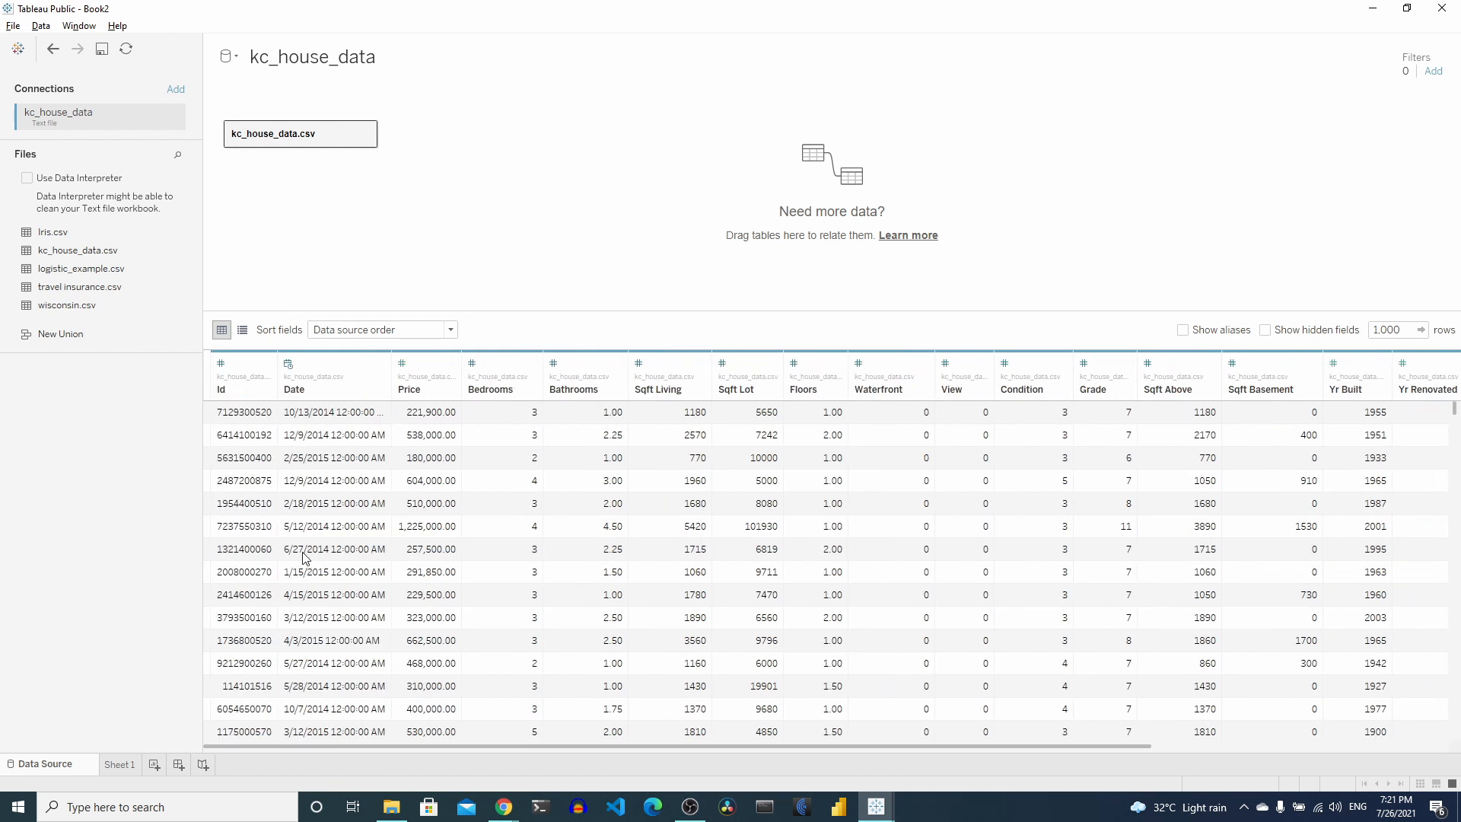
{"action": "scroll", "coordinate": [303, 558], "scroll_direction": "right", "scroll_amount": 10}
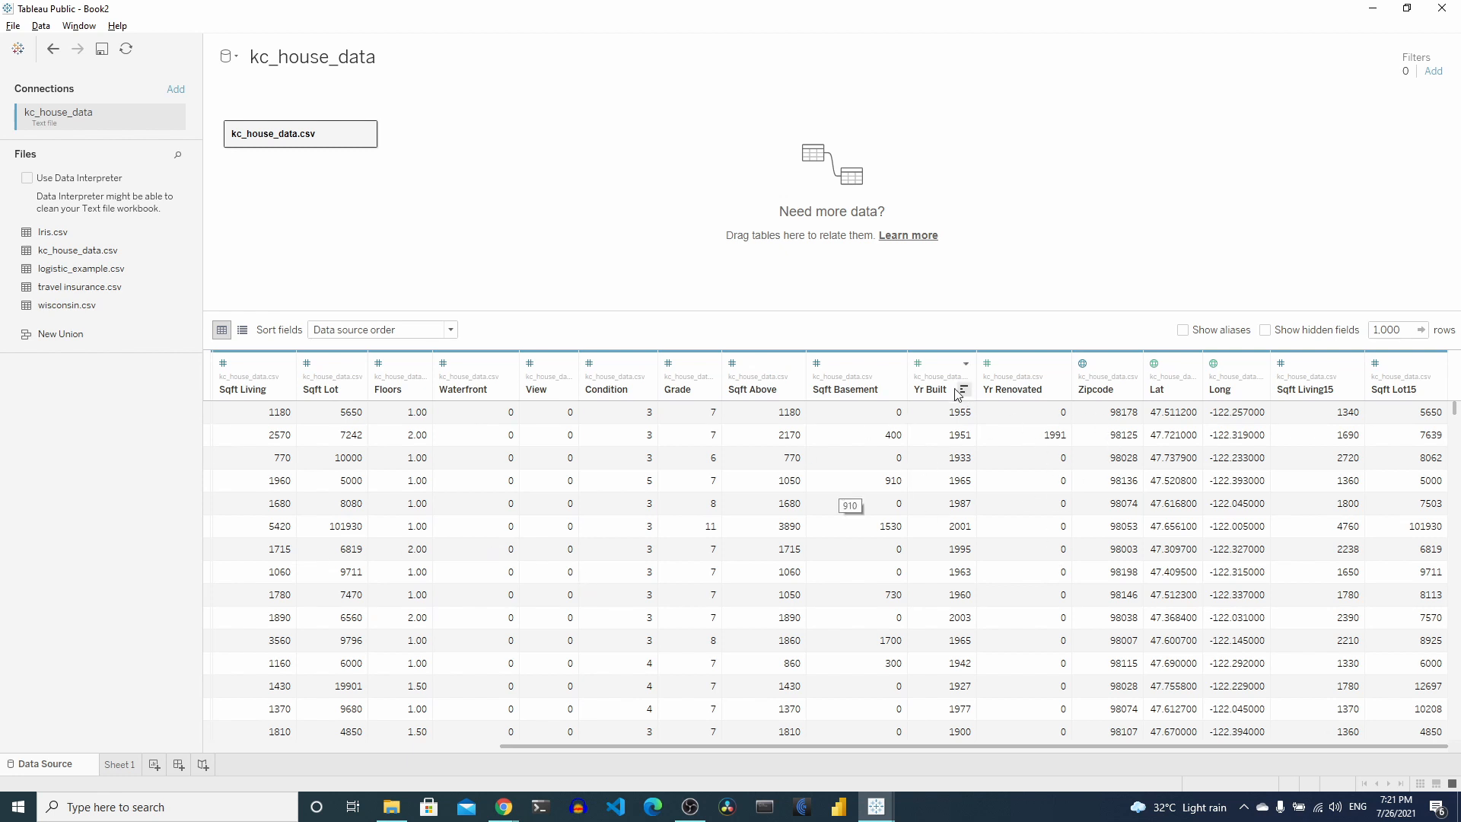
{"action": "scroll", "coordinate": [927, 546], "scroll_direction": "left", "scroll_amount": 5}
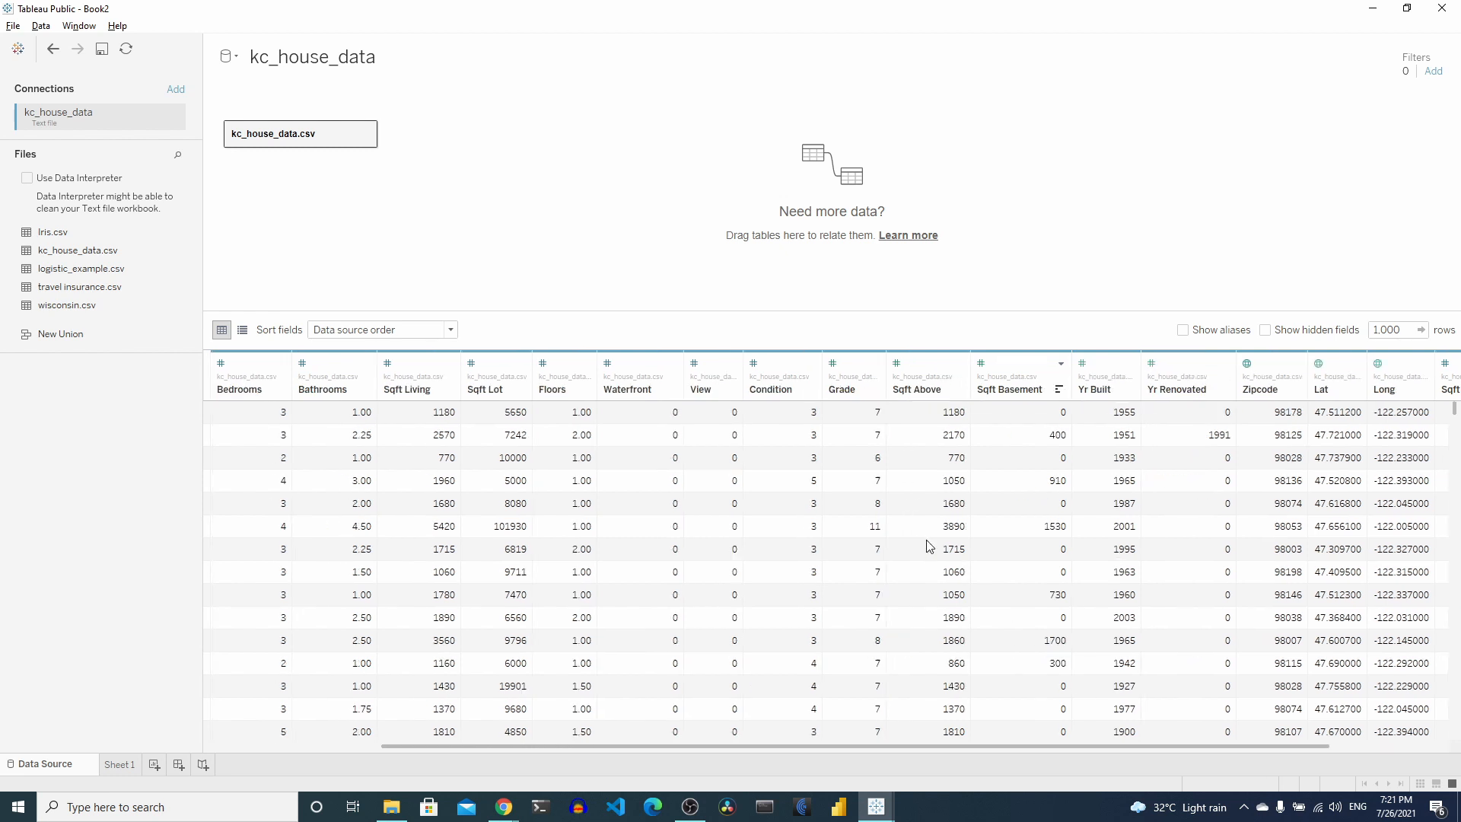
{"action": "scroll", "coordinate": [927, 545], "scroll_direction": "right", "scroll_amount": 3}
{"action": "scroll", "coordinate": [927, 546], "scroll_direction": "right", "scroll_amount": 1}
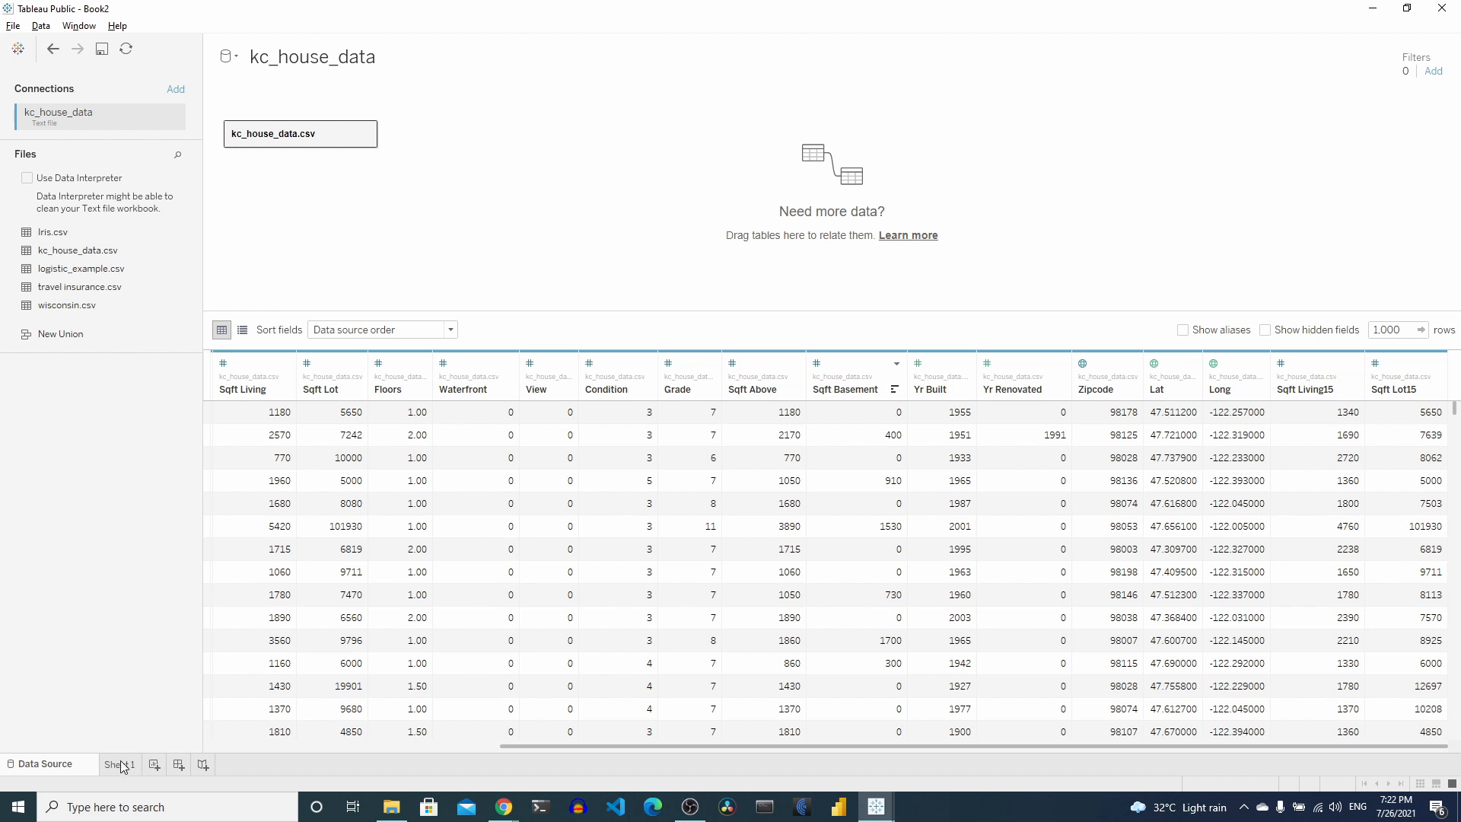
{"action": "mouse_move", "coordinate": [122, 765]}
{"action": "left_click", "coordinate": [120, 765]}
{"action": "mouse_move", "coordinate": [119, 770]}
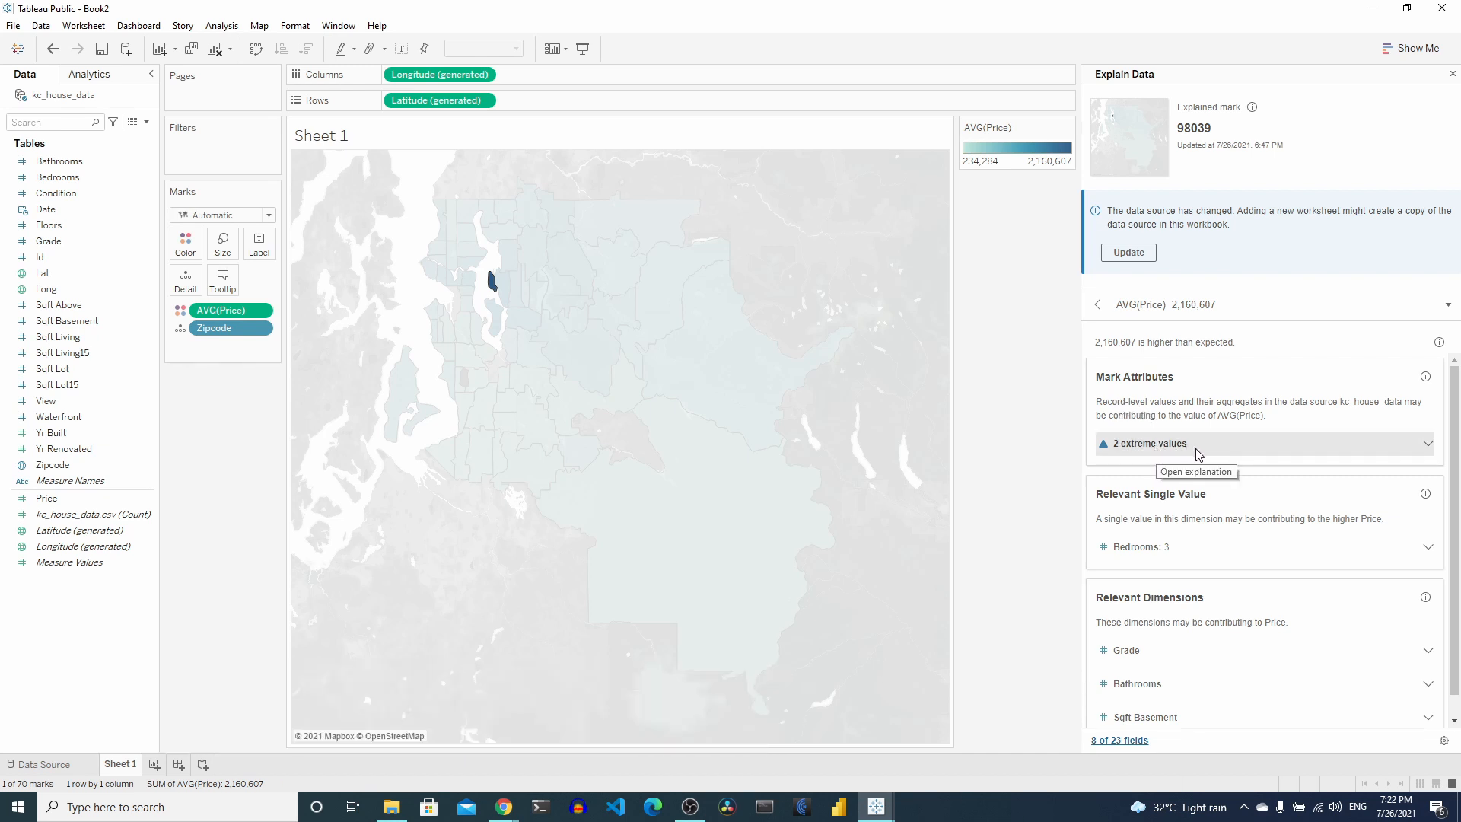
Step: Expand the extreme values explanation and examine the Price distribution and the record details of the highlighted extreme record
{"action": "left_click", "coordinate": [1249, 447]}
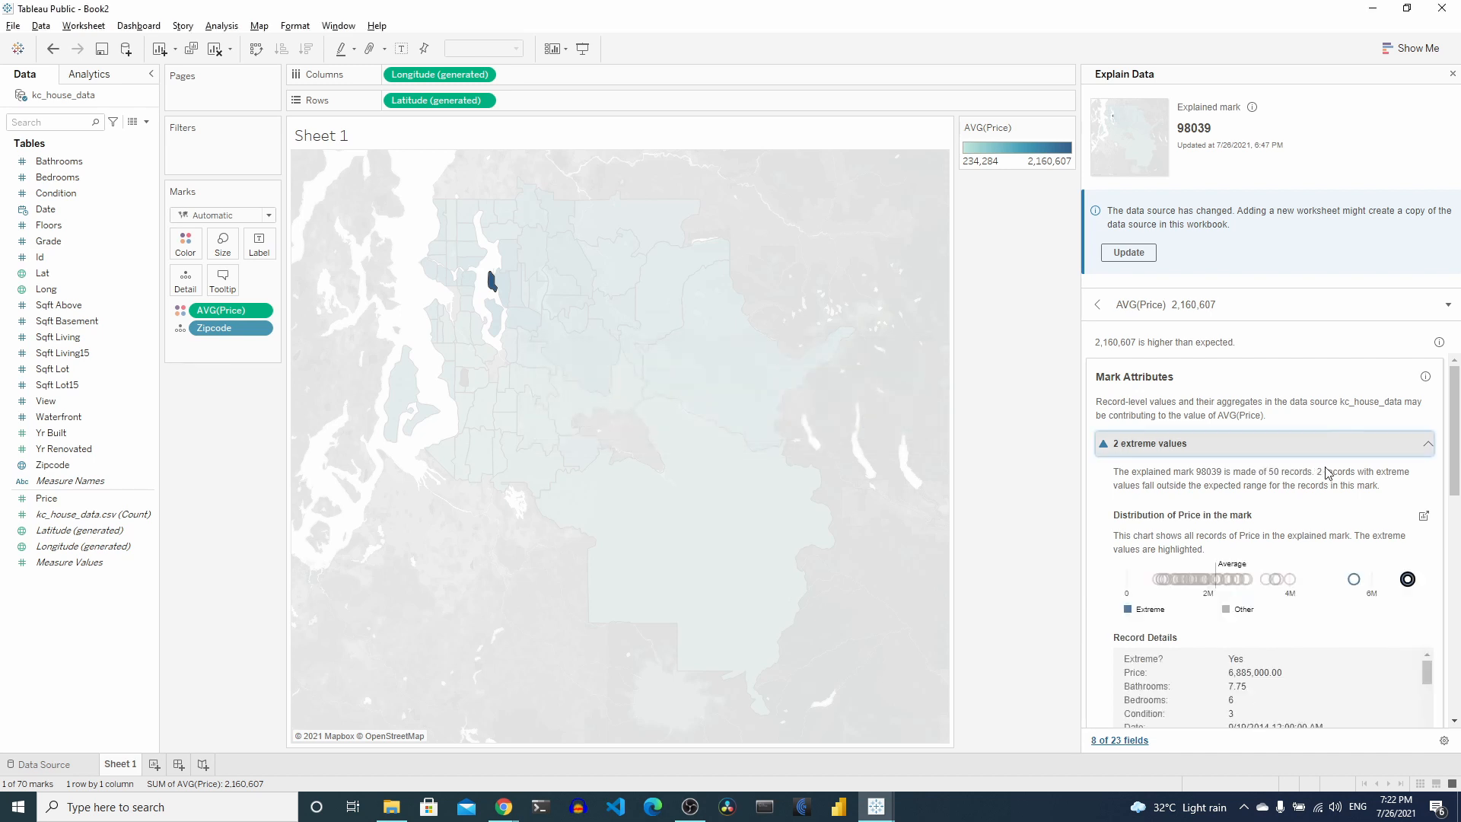
{"action": "scroll", "coordinate": [1319, 516], "scroll_direction": "down", "scroll_amount": 2}
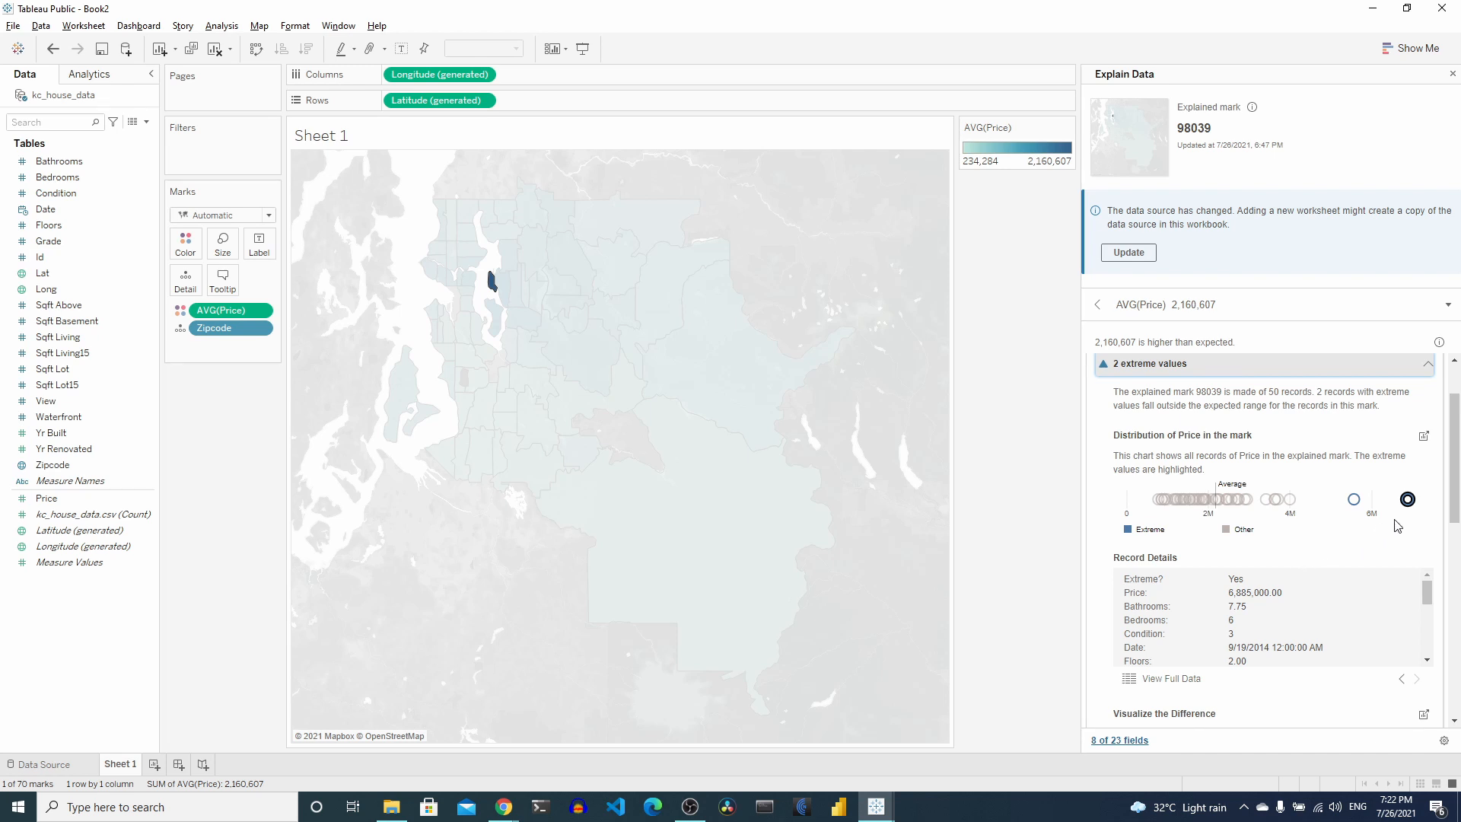
{"action": "mouse_move", "coordinate": [1410, 508]}
{"action": "mouse_move", "coordinate": [1353, 504]}
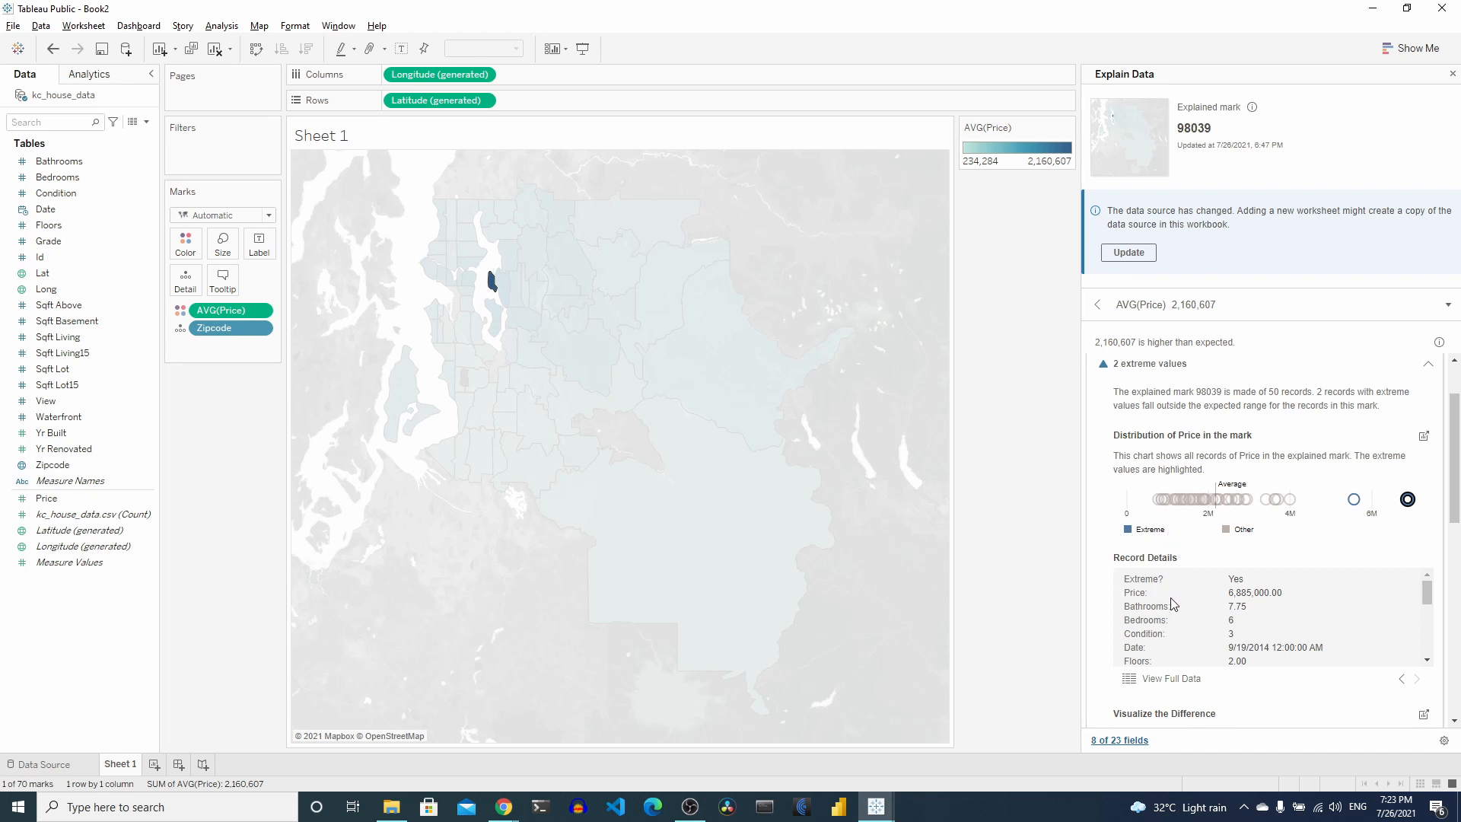
{"action": "scroll", "coordinate": [1172, 604], "scroll_direction": "down", "scroll_amount": 2}
{"action": "scroll", "coordinate": [1172, 604], "scroll_direction": "up", "scroll_amount": 2}
{"action": "scroll", "coordinate": [1172, 604], "scroll_direction": "down", "scroll_amount": 3}
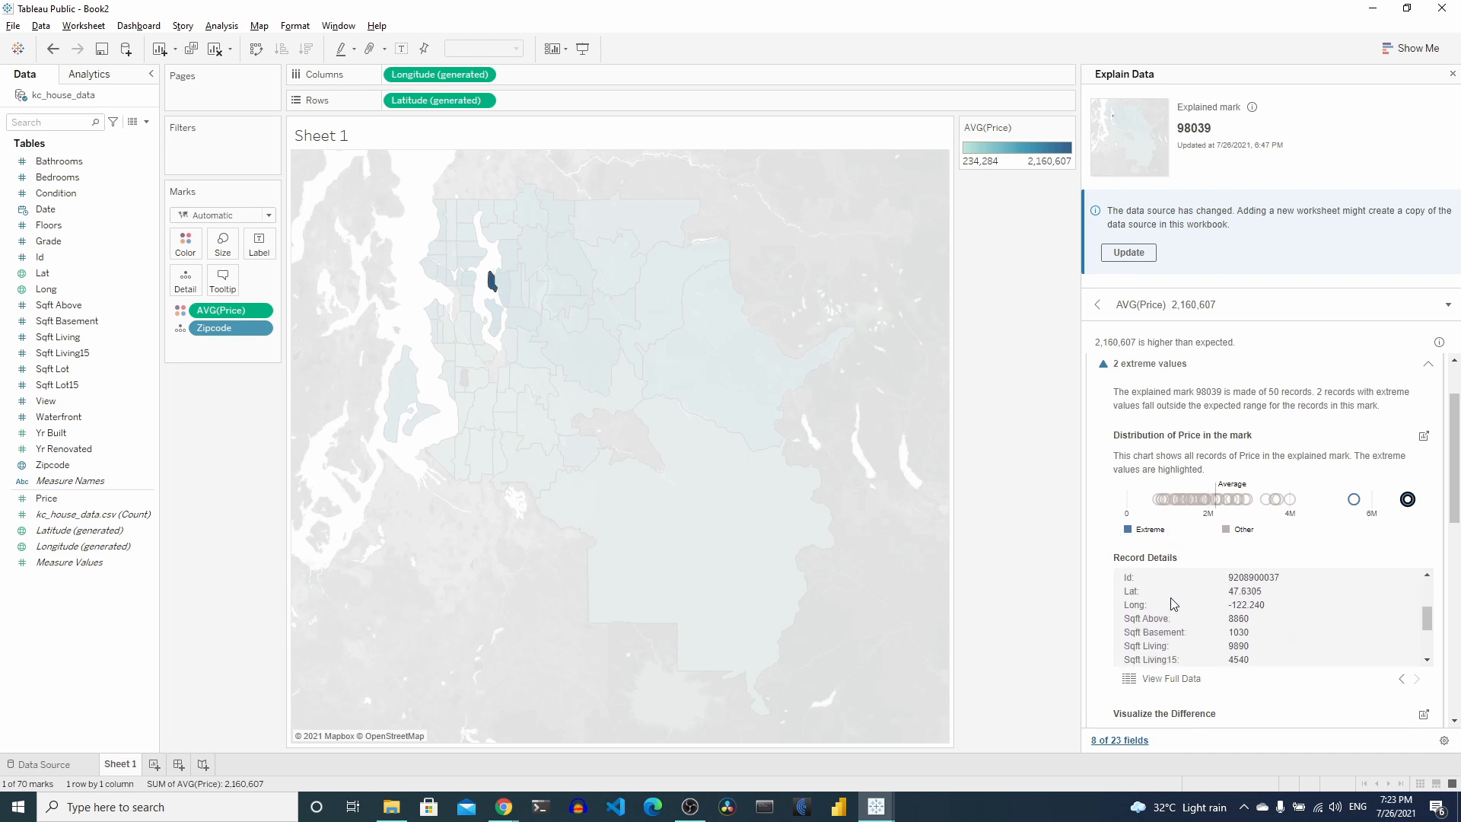
{"action": "scroll", "coordinate": [1172, 603], "scroll_direction": "down", "scroll_amount": 3}
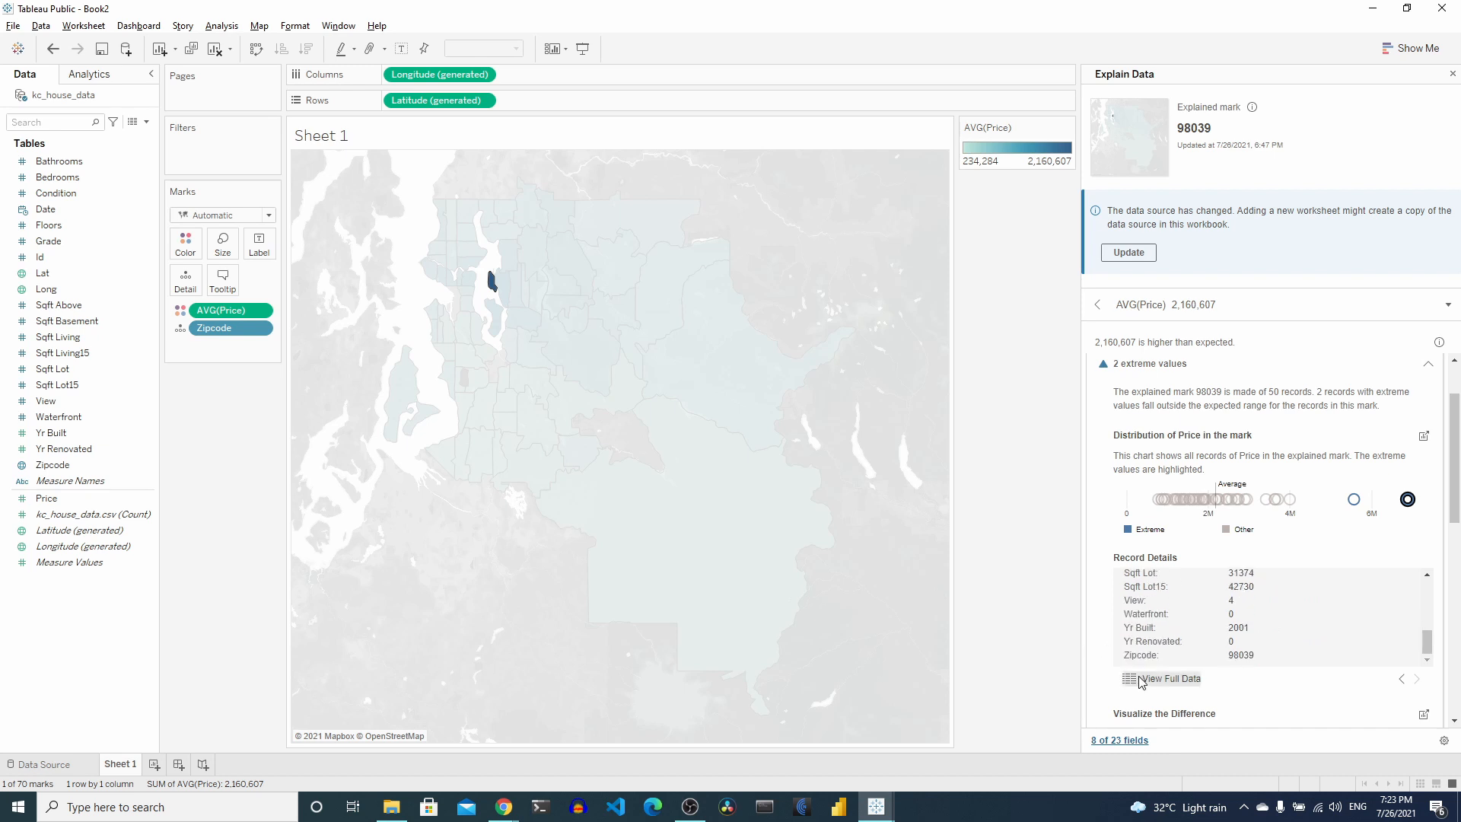
Step: View the full underlying data of zipcode 98039, look across its columns and close the data window
{"action": "left_click", "coordinate": [1170, 678]}
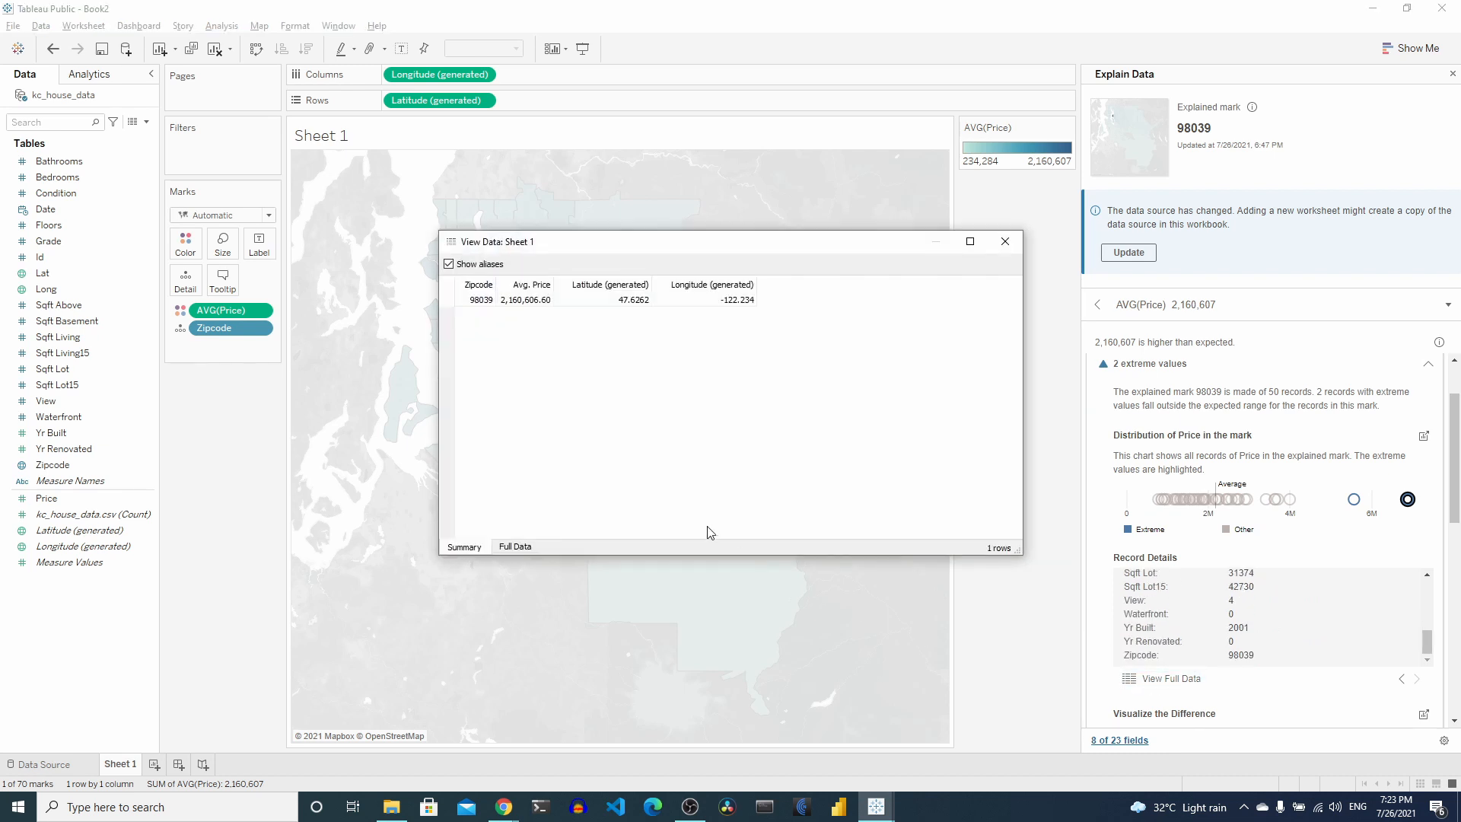
{"action": "left_click", "coordinate": [511, 547]}
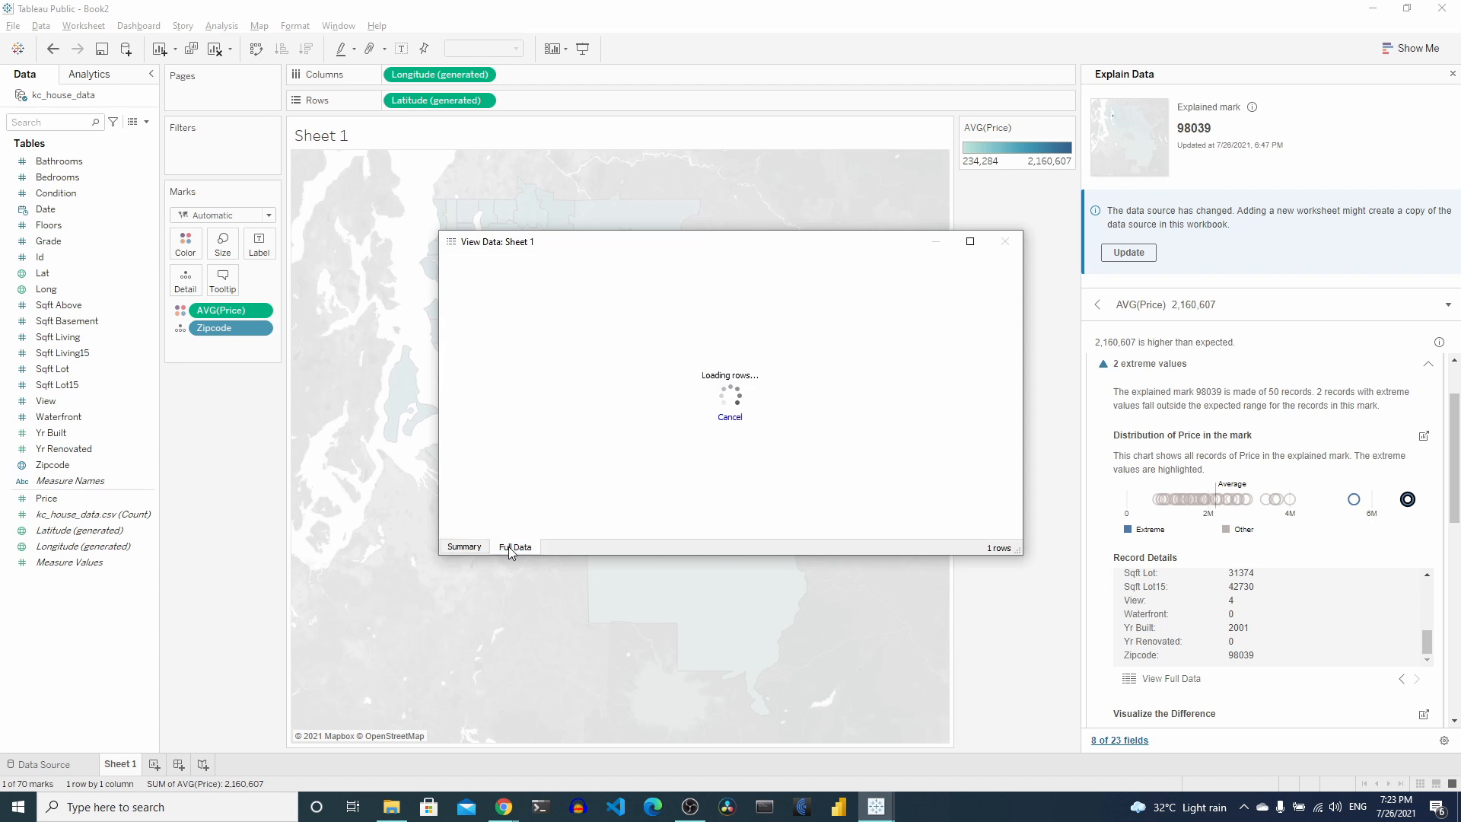
{"action": "scroll", "coordinate": [646, 403], "scroll_direction": "right", "scroll_amount": 10}
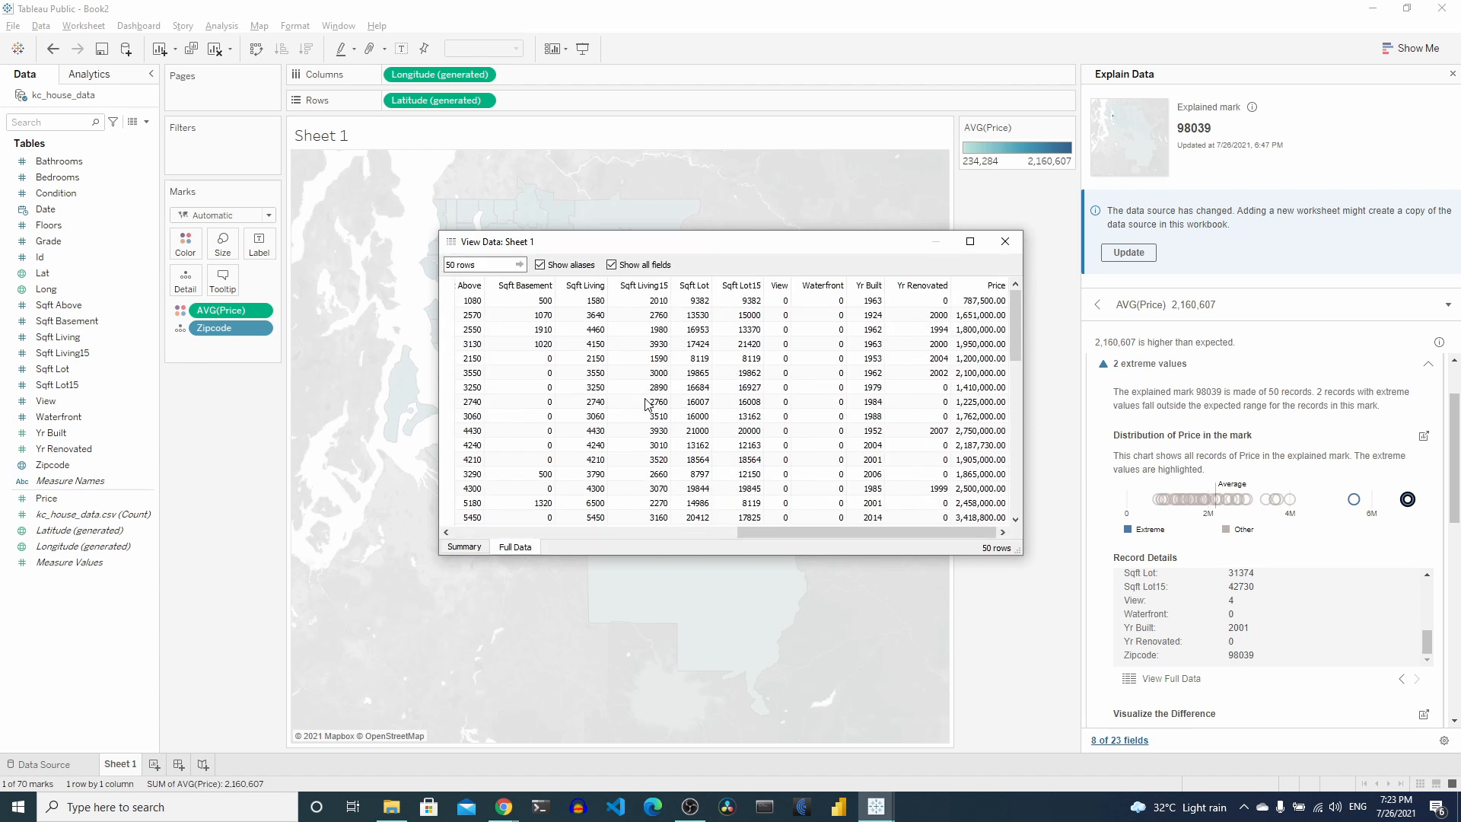
{"action": "scroll", "coordinate": [646, 403], "scroll_direction": "left", "scroll_amount": 10}
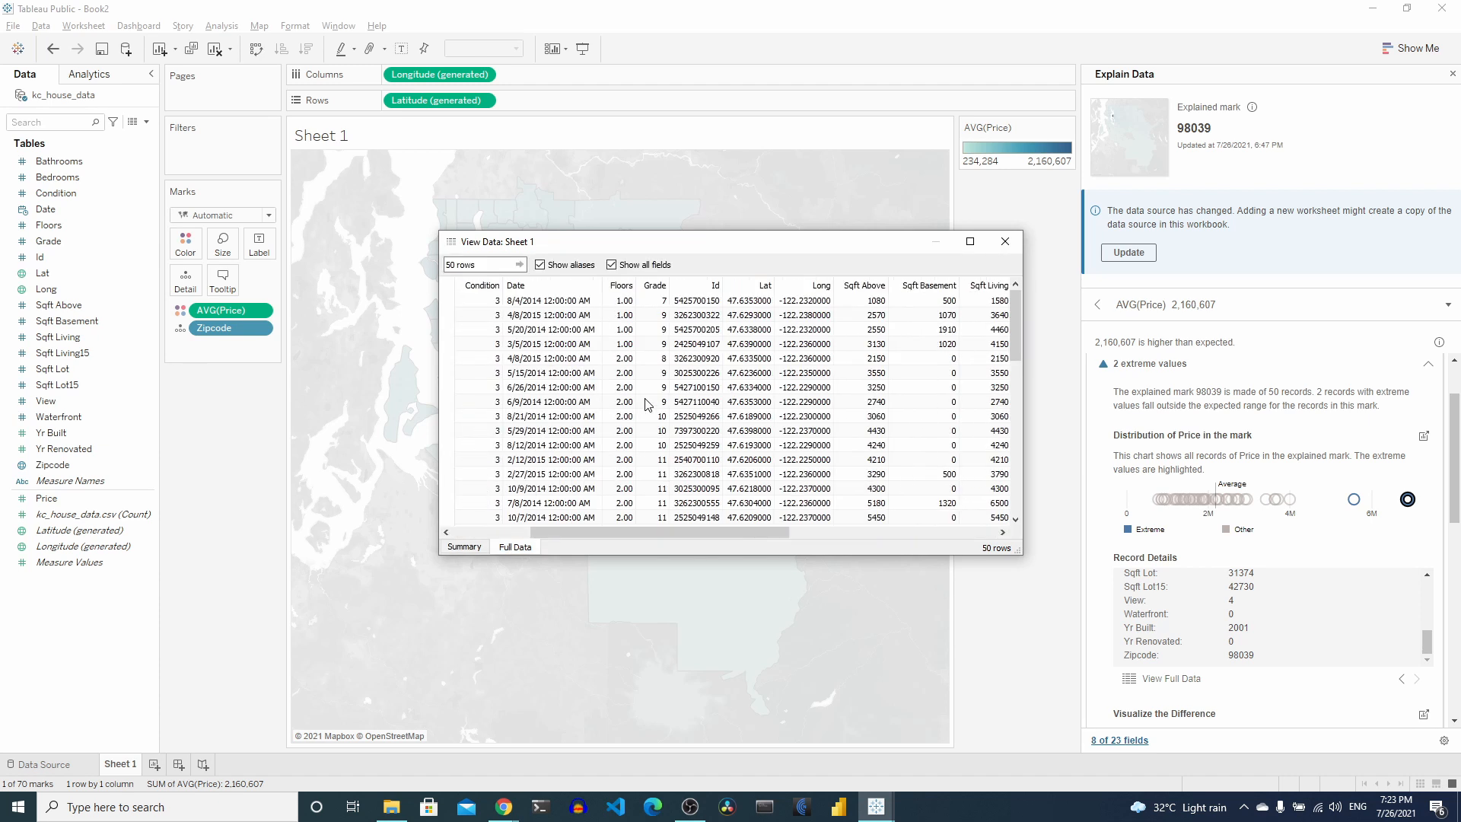
{"action": "left_click", "coordinate": [1016, 243]}
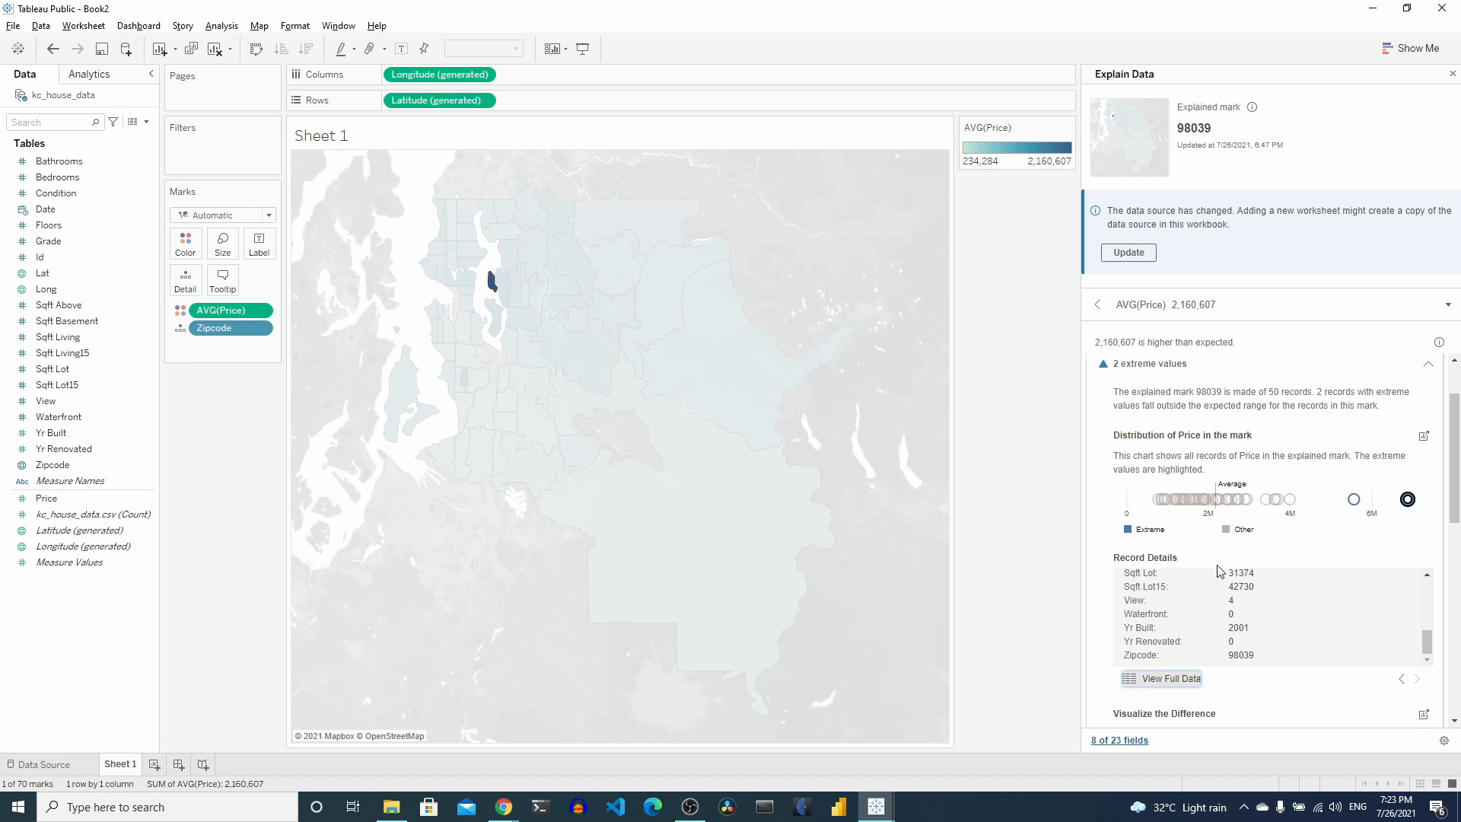
Step: Expand the Bedrooms: 3 explanation under Relevant Single Value and open its percent of records chart as a new worksheet
{"action": "scroll", "coordinate": [1216, 567], "scroll_direction": "down", "scroll_amount": 6}
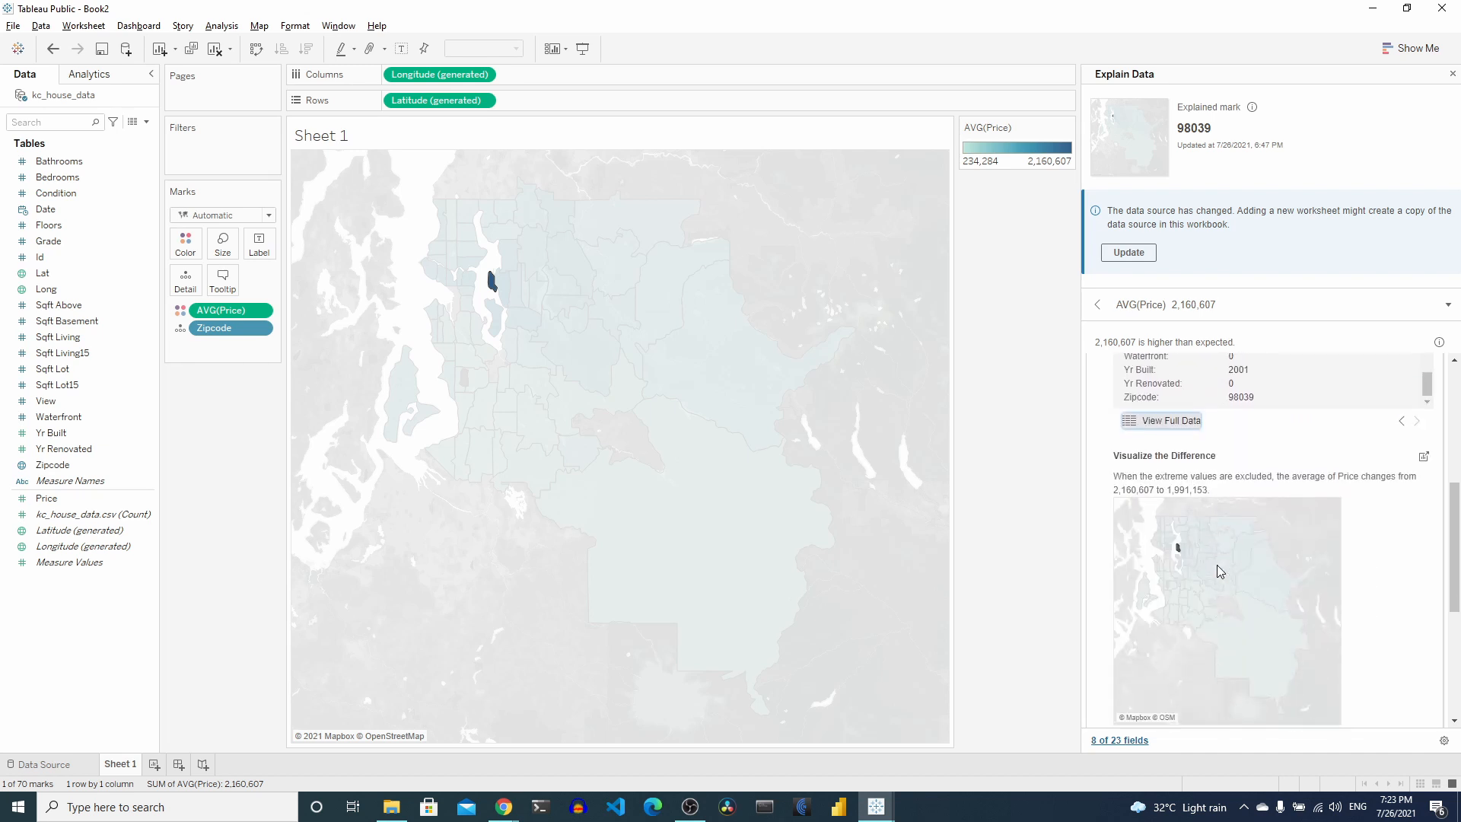
{"action": "scroll", "coordinate": [1217, 565], "scroll_direction": "down", "scroll_amount": 1}
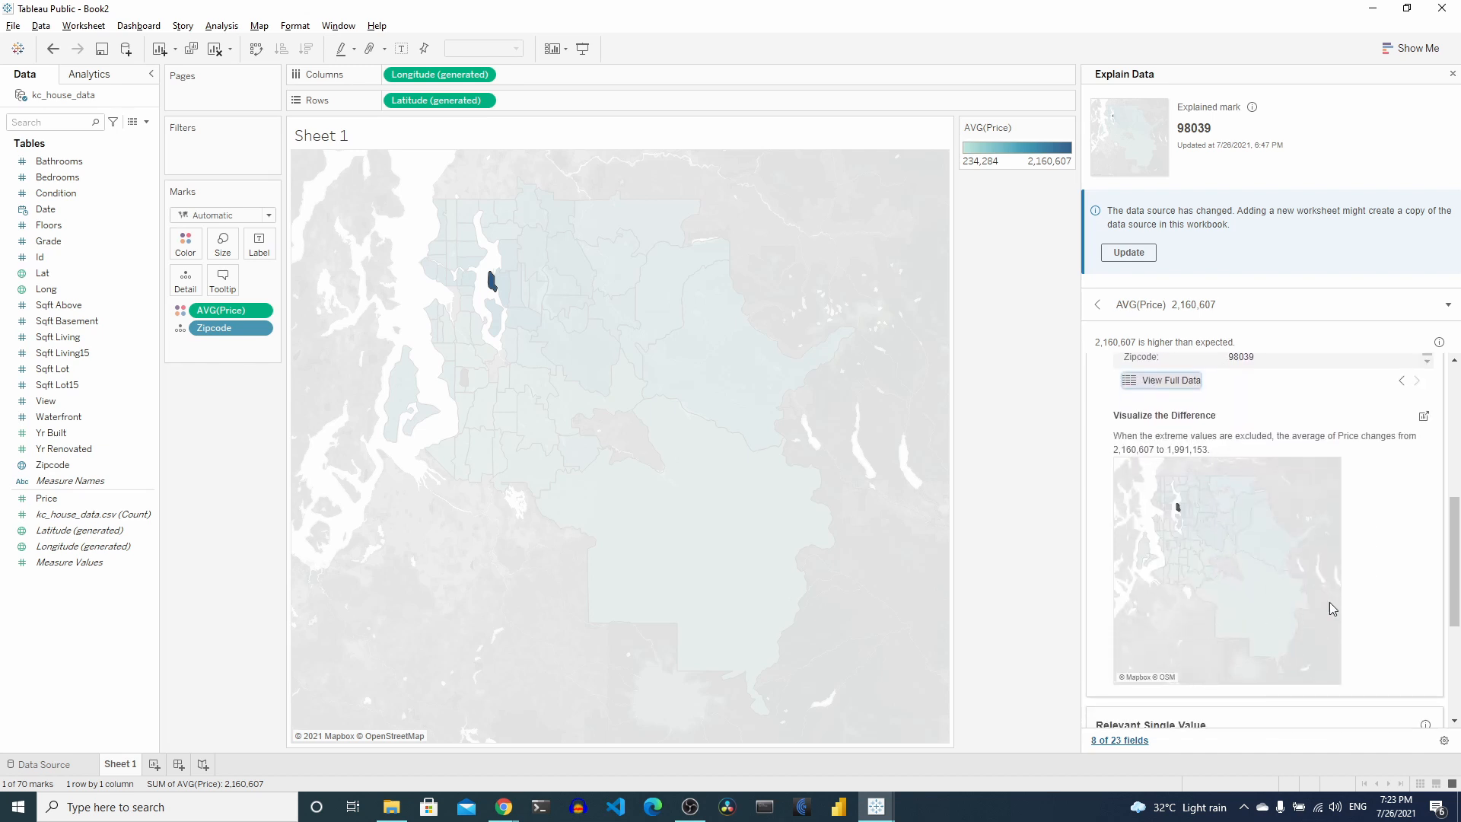
{"action": "scroll", "coordinate": [1259, 607], "scroll_direction": "down", "scroll_amount": 6}
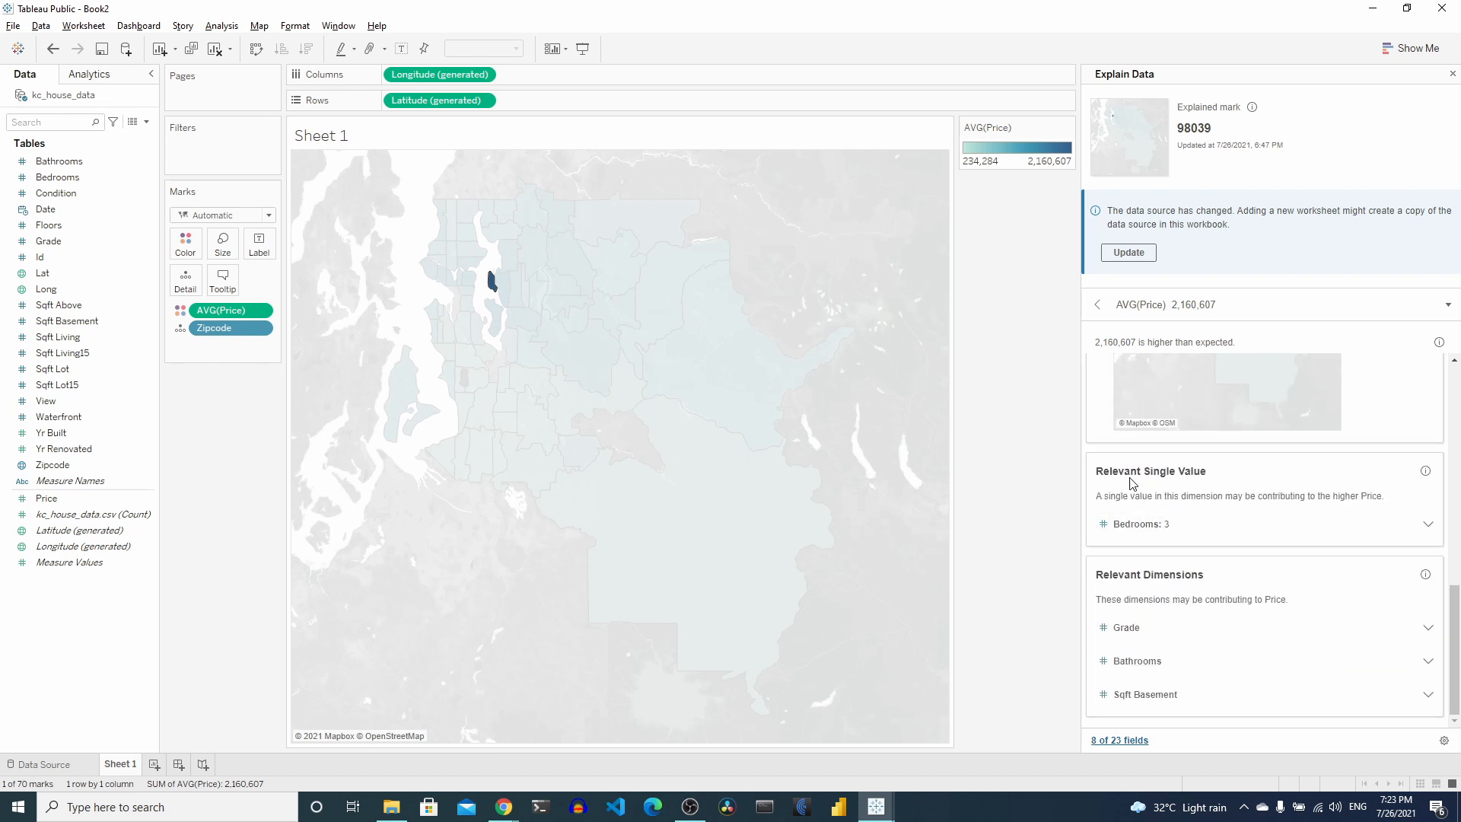
{"action": "left_click", "coordinate": [1428, 525]}
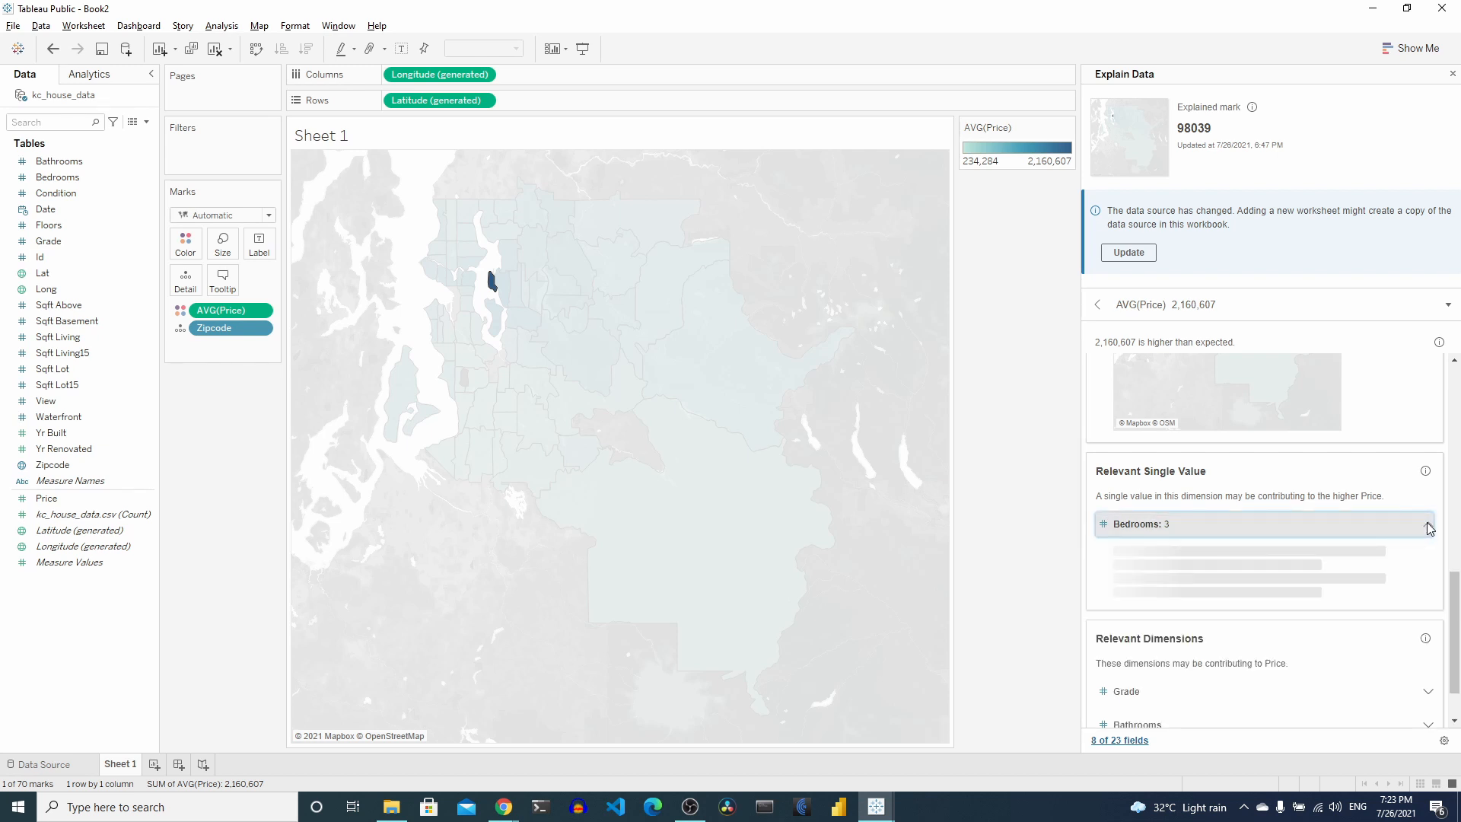
{"action": "scroll", "coordinate": [1349, 569], "scroll_direction": "down", "scroll_amount": 2}
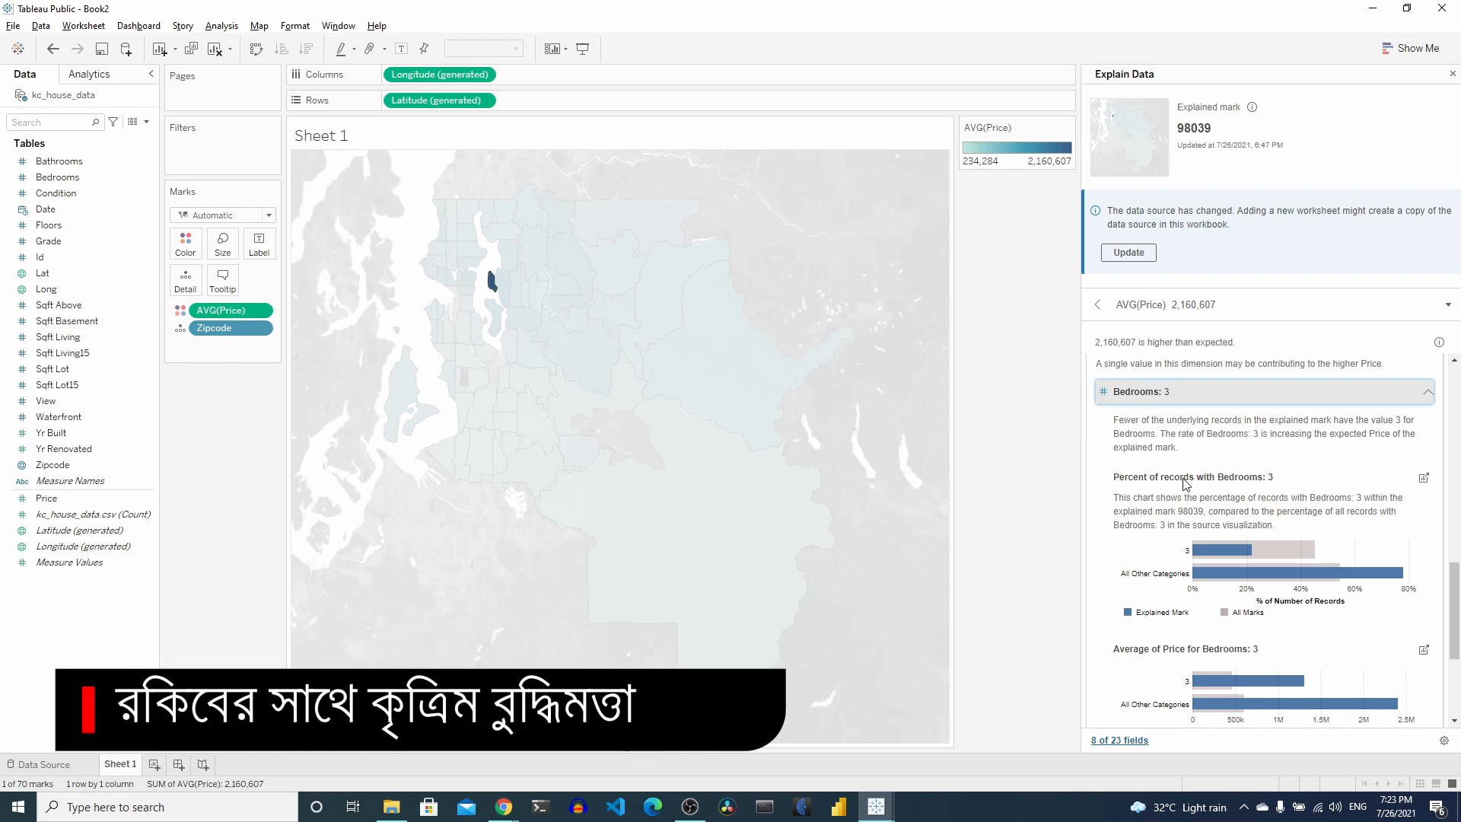
{"action": "scroll", "coordinate": [1185, 484], "scroll_direction": "down", "scroll_amount": 1}
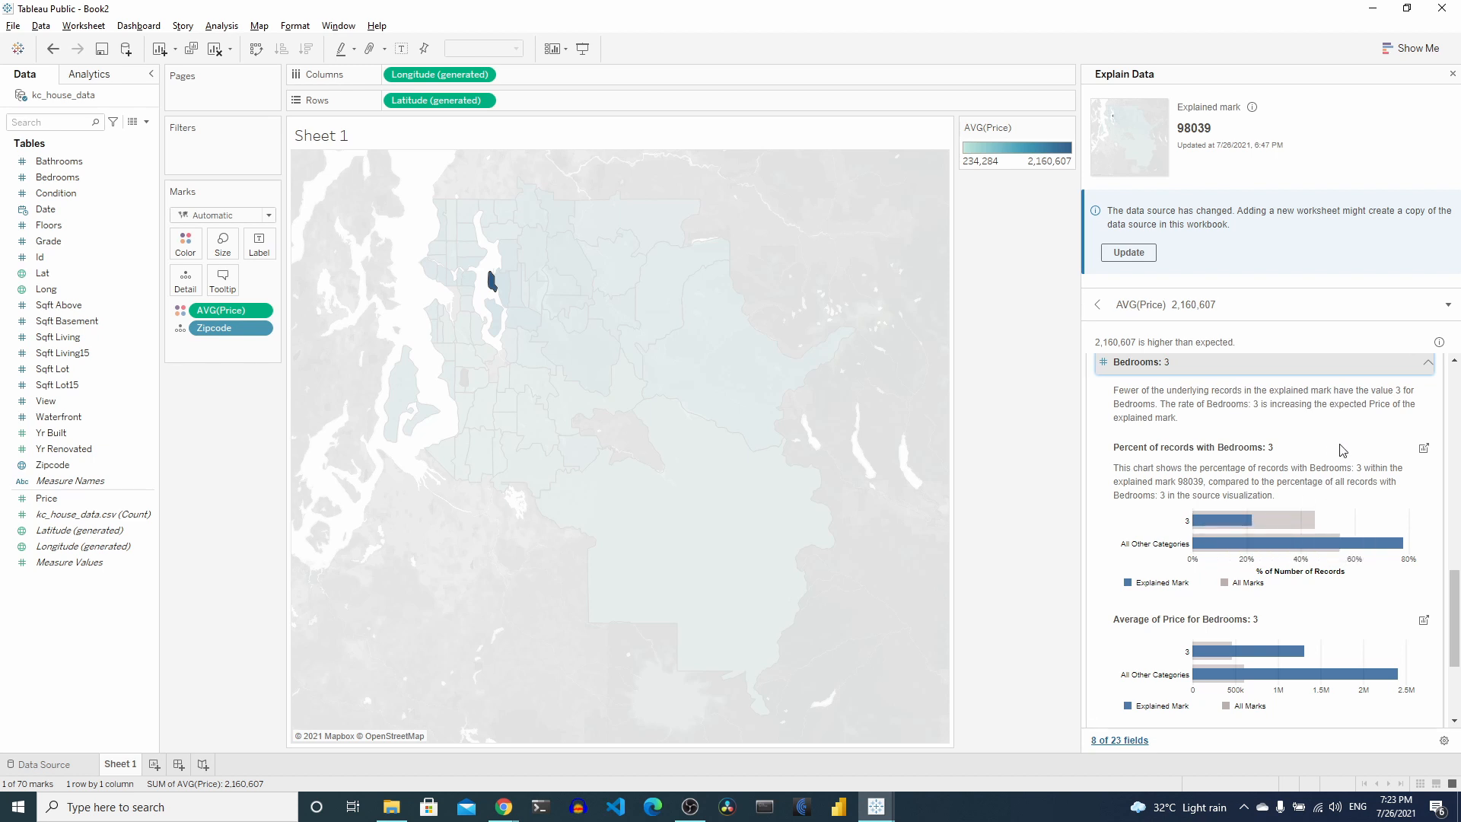
{"action": "left_click", "coordinate": [1423, 449]}
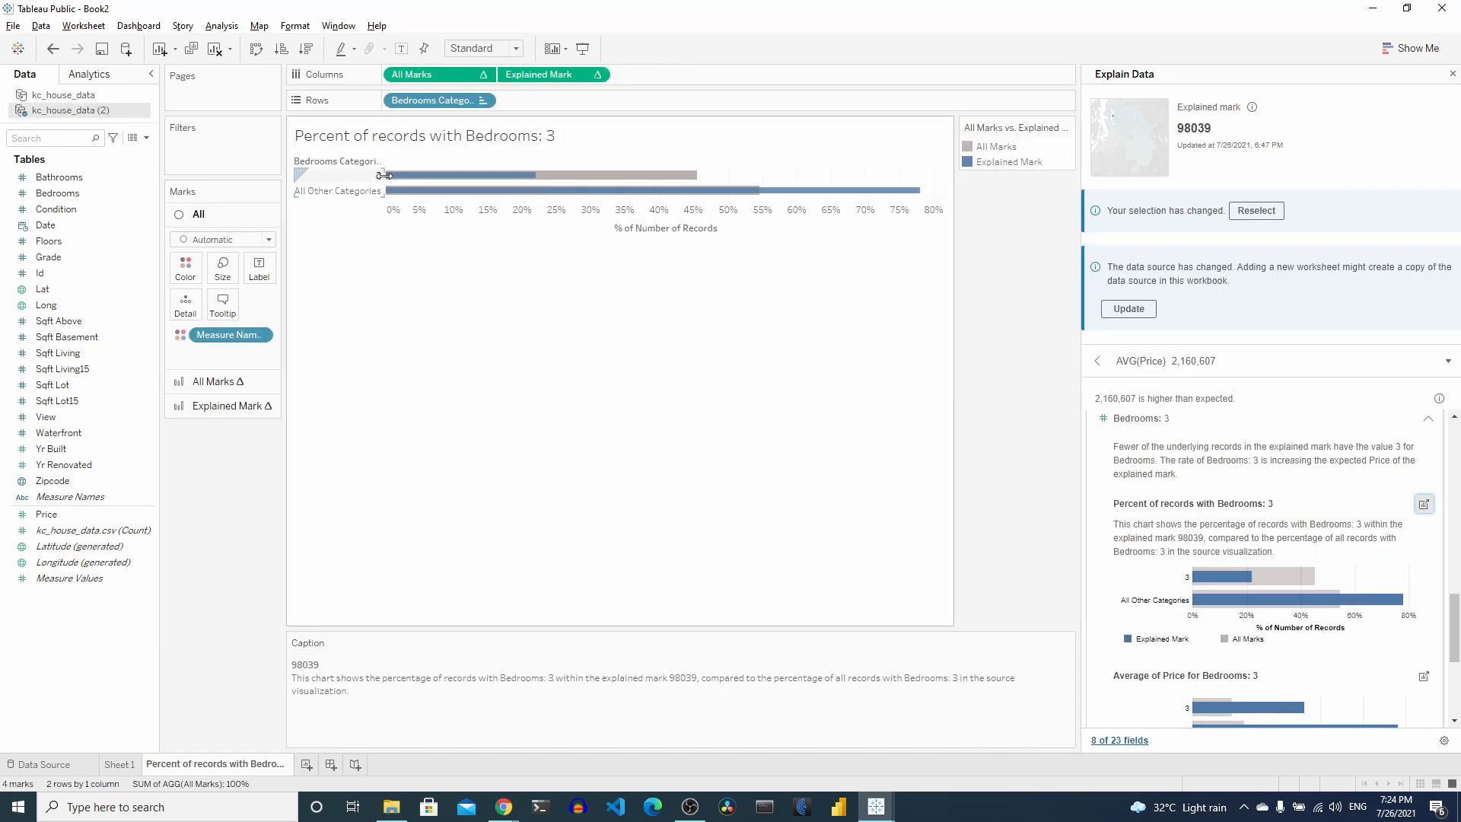
Step: Open the Average of Price for Bedrooms: 3 chart from the explanation as a new worksheet and examine its bars
{"action": "mouse_move", "coordinate": [397, 182]}
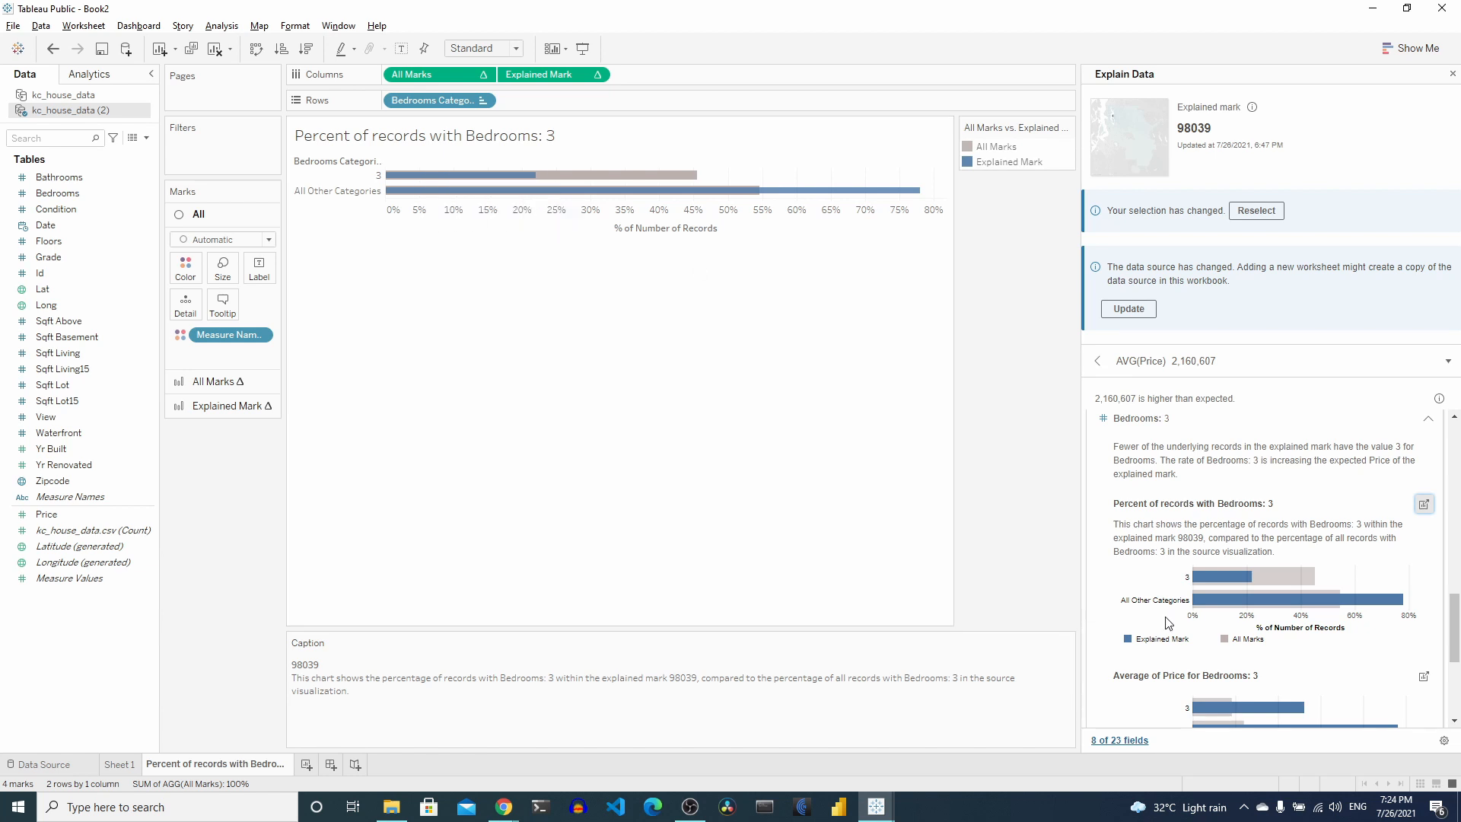
{"action": "scroll", "coordinate": [1168, 622], "scroll_direction": "down", "scroll_amount": 3}
{"action": "scroll", "coordinate": [1168, 622], "scroll_direction": "down", "scroll_amount": 1}
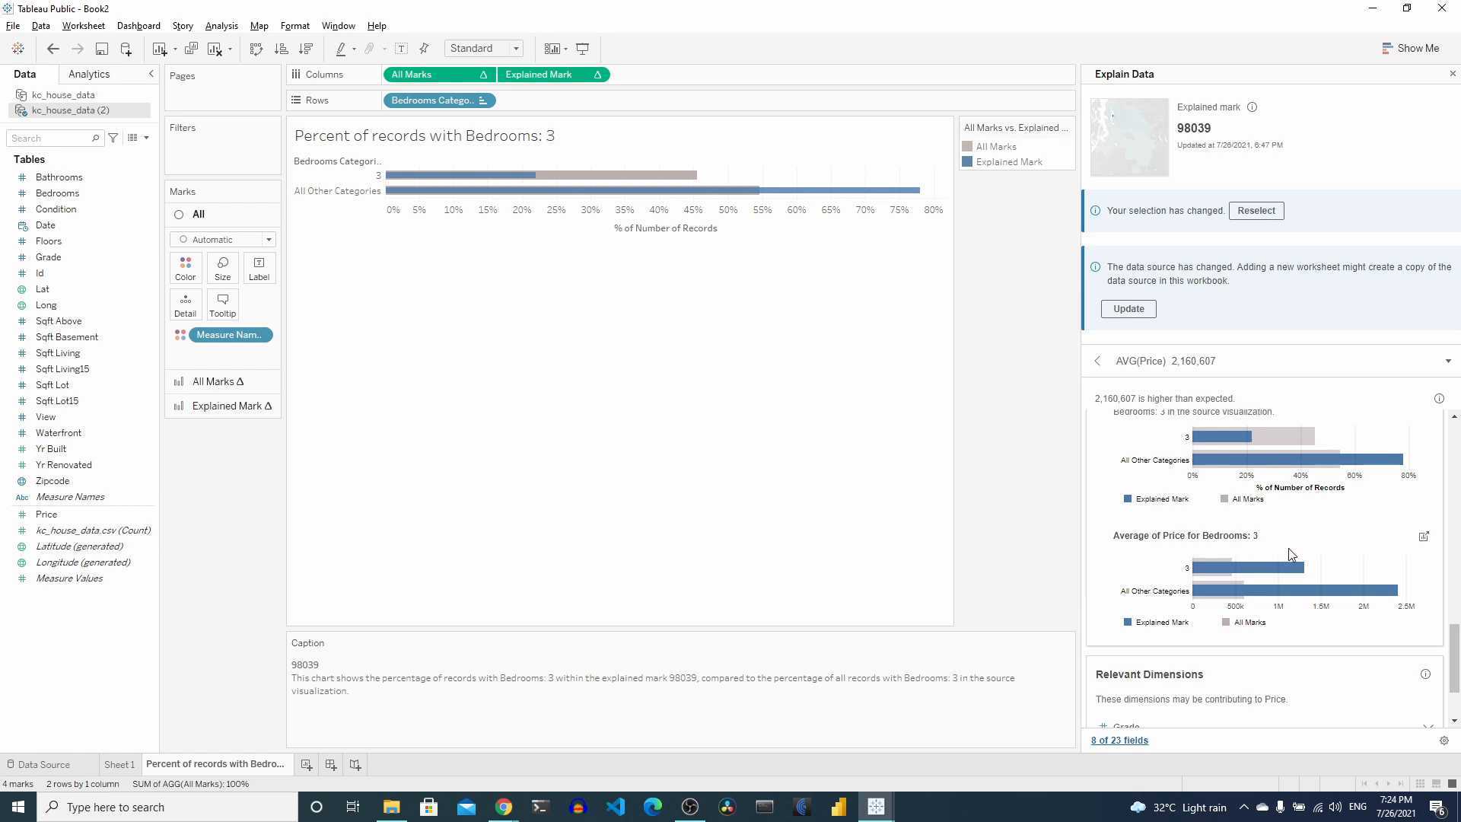
{"action": "left_click", "coordinate": [1425, 538]}
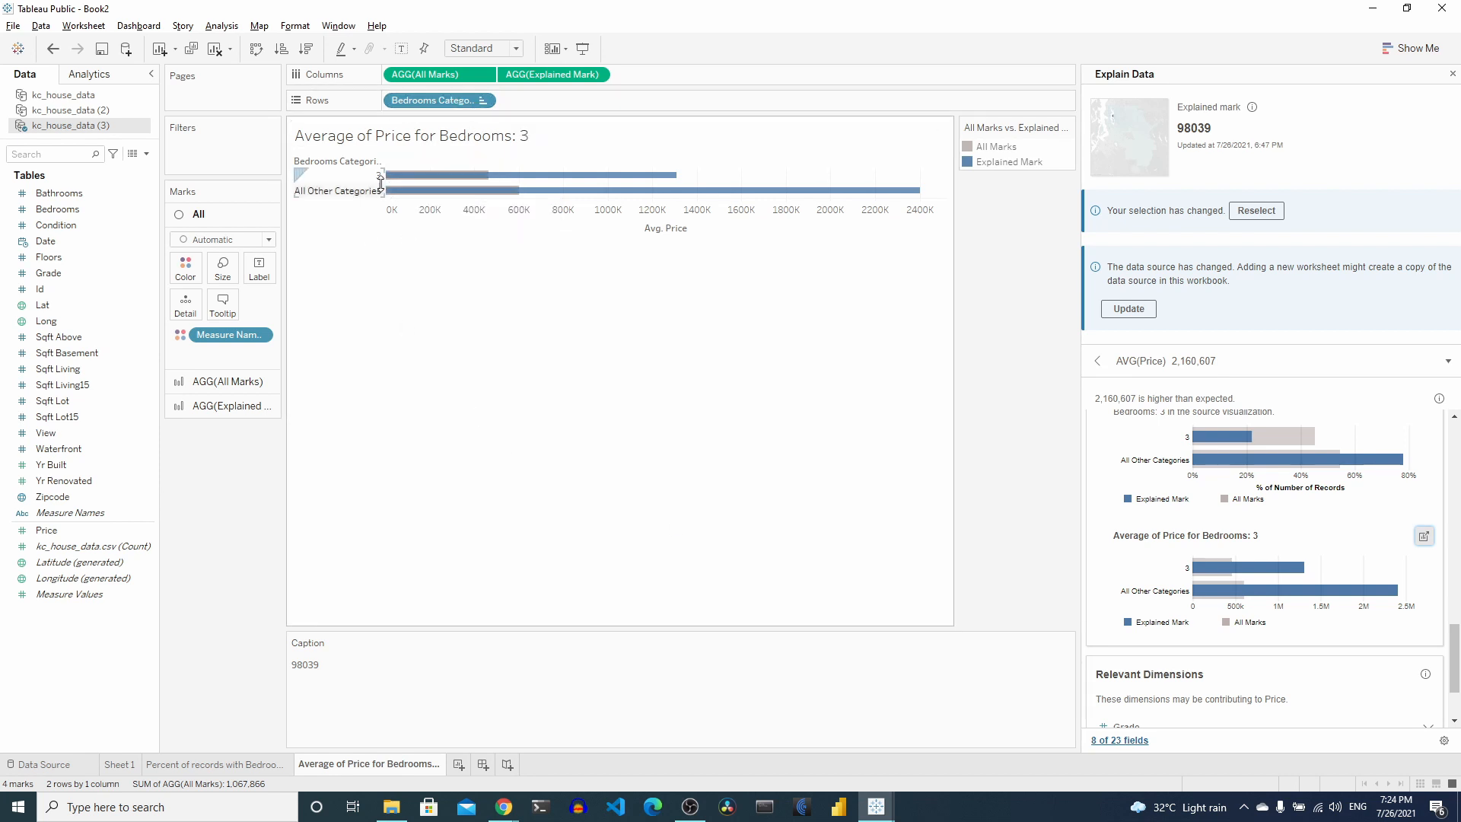
{"action": "mouse_move", "coordinate": [525, 177]}
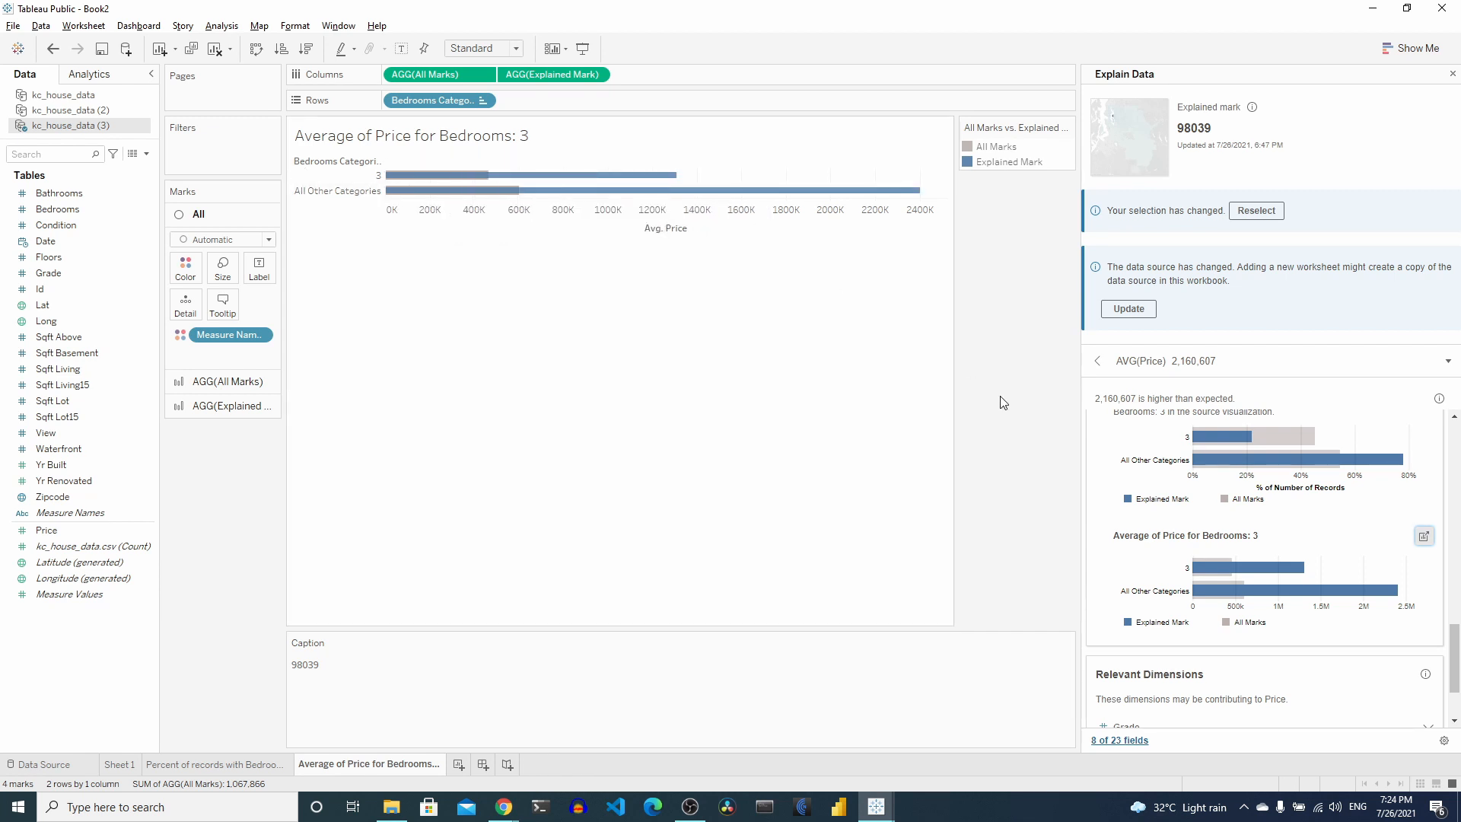
Step: Expand the Grade explanation under Relevant Dimensions and open its record distribution and average price charts as new worksheets
{"action": "scroll", "coordinate": [1117, 628], "scroll_direction": "down", "scroll_amount": 2}
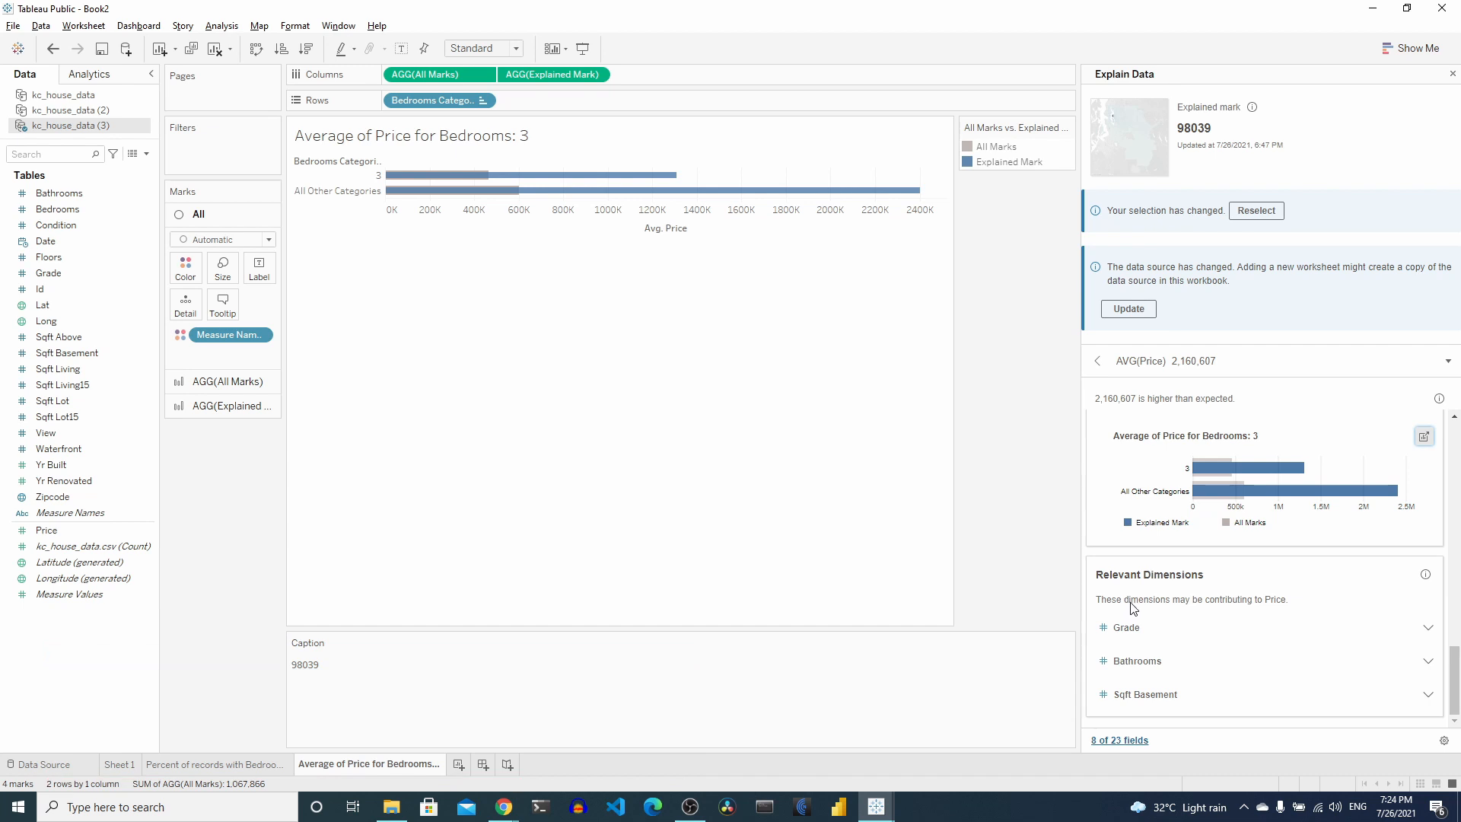
{"action": "left_click", "coordinate": [1428, 628]}
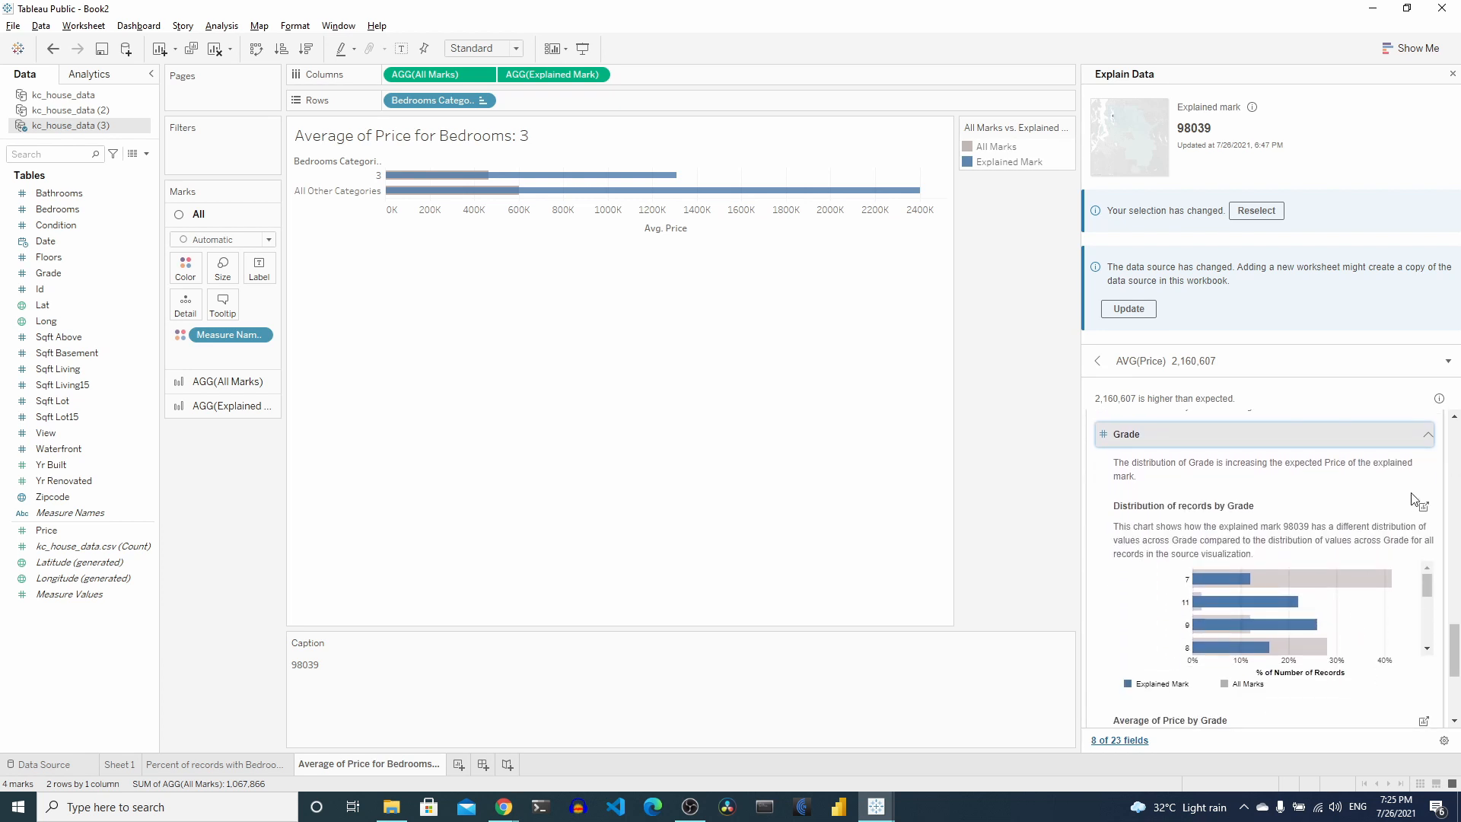
{"action": "left_click", "coordinate": [1424, 507]}
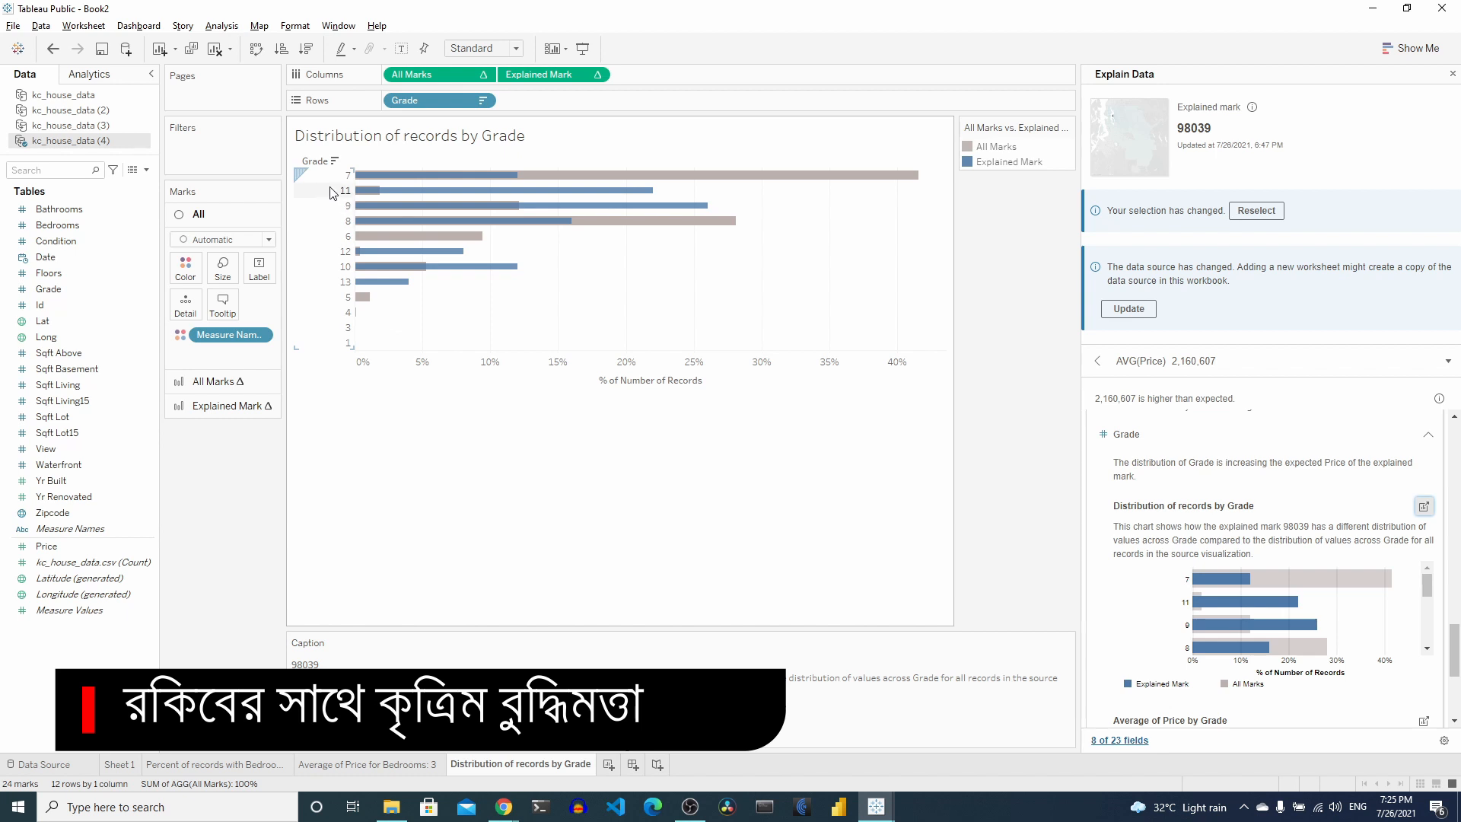
{"action": "mouse_move", "coordinate": [372, 179]}
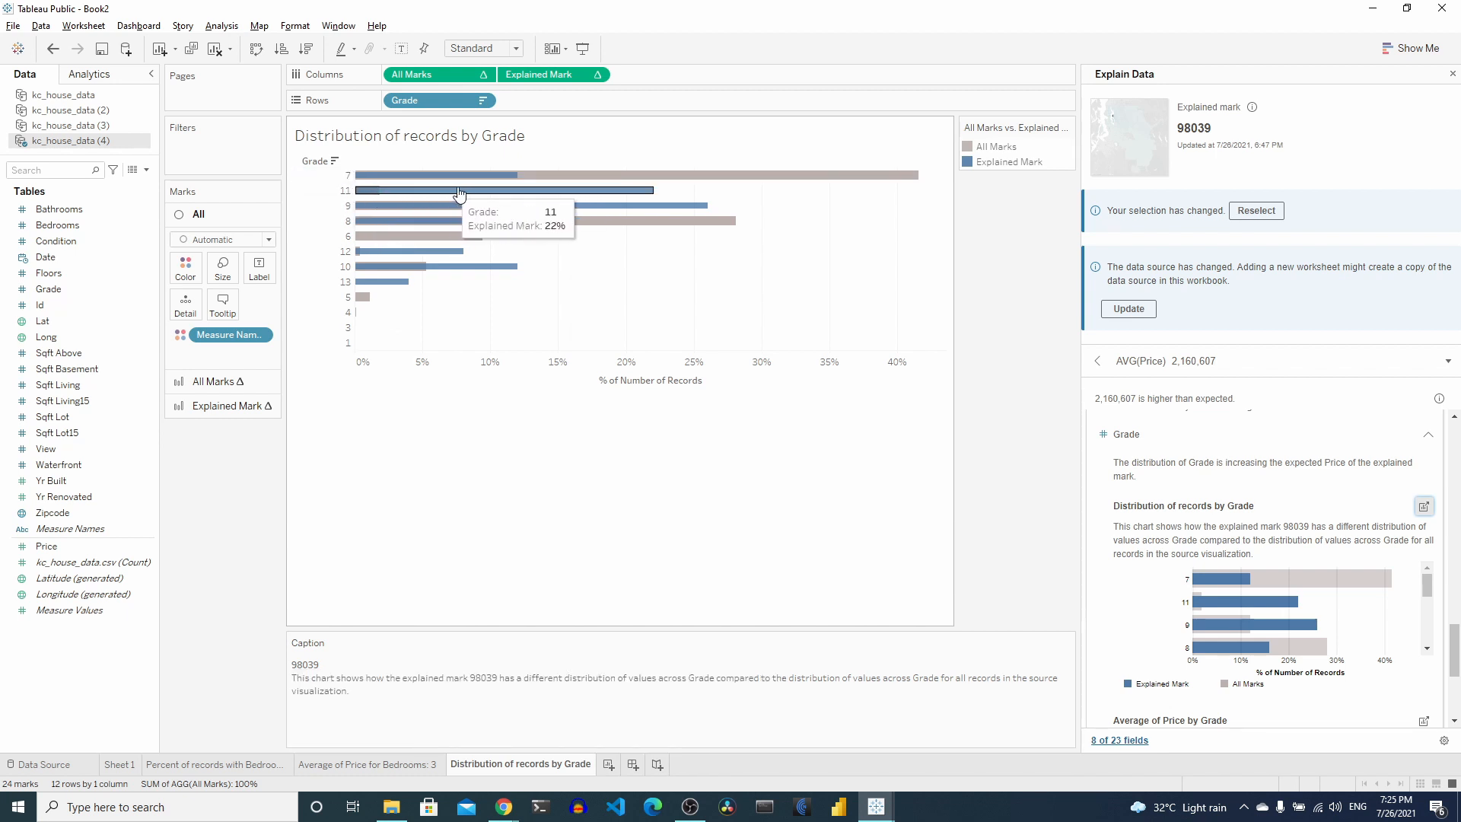
{"action": "mouse_move", "coordinate": [478, 183]}
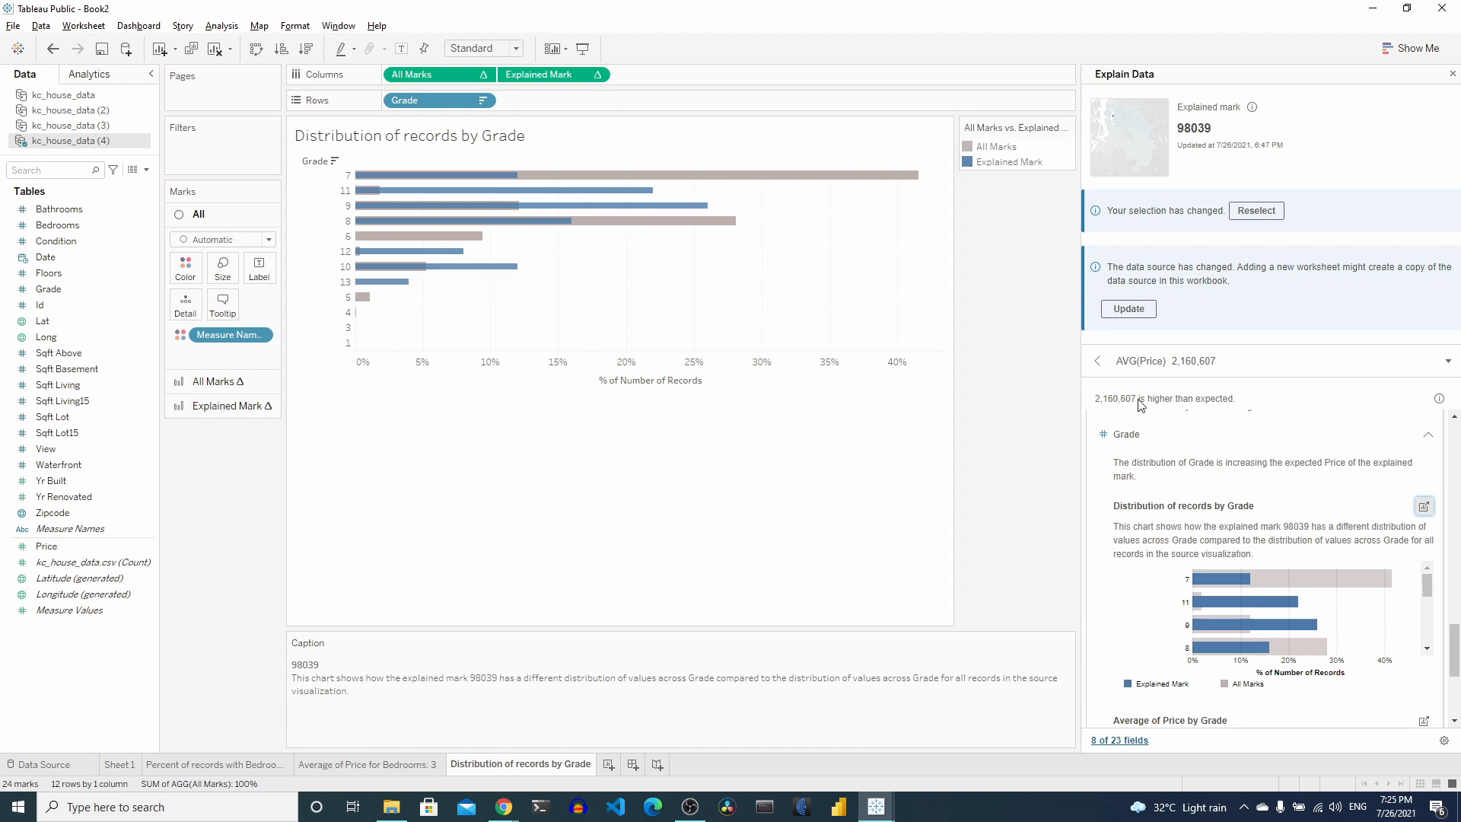
{"action": "scroll", "coordinate": [1181, 621], "scroll_direction": "down", "scroll_amount": 5}
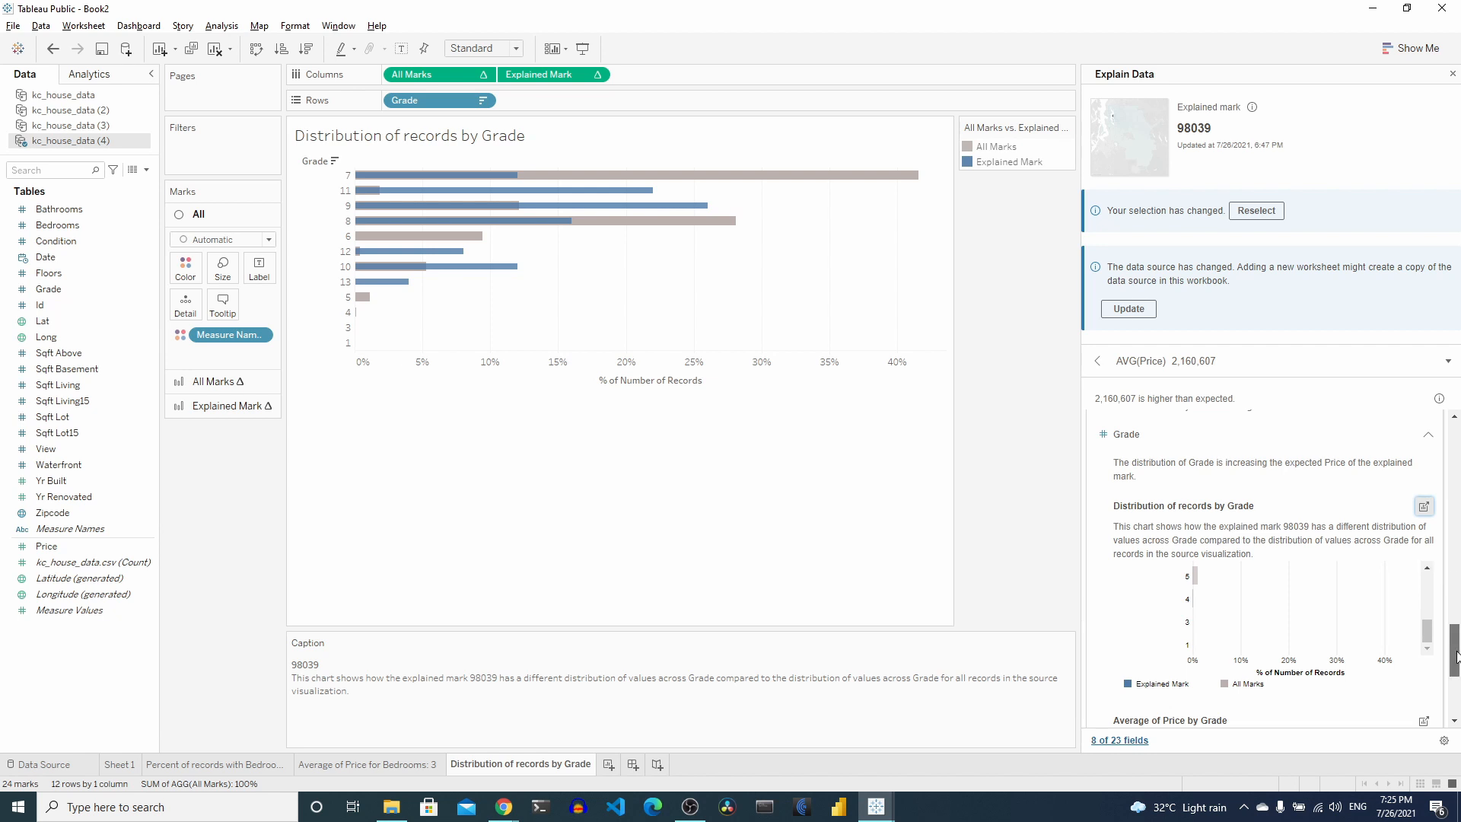
{"action": "left_click_drag", "start_coordinate": [1455, 659], "coordinate": [1455, 697]}
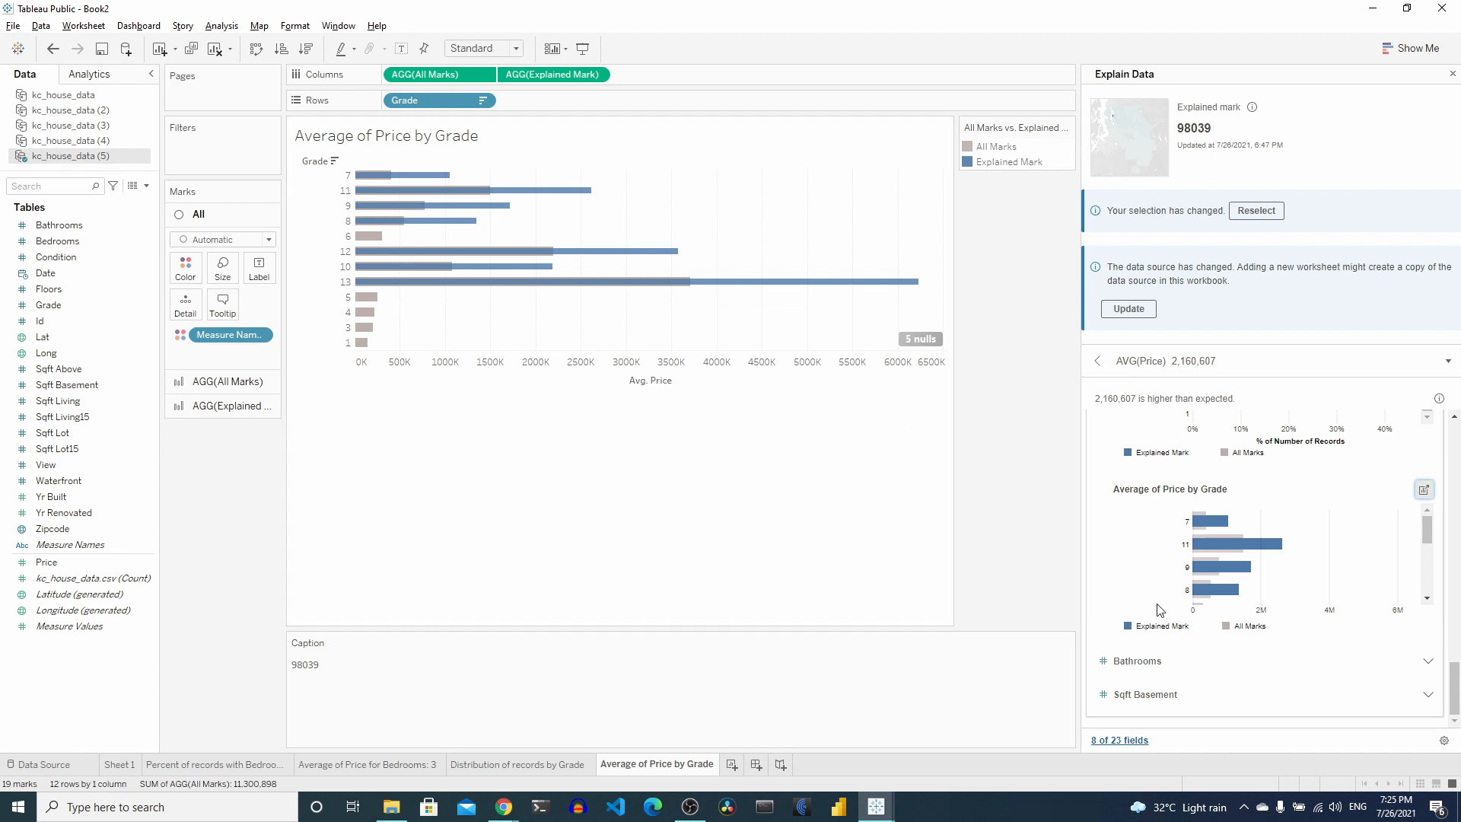
Step: Expand the Bathrooms explanation, open Distribution of records by Bathrooms as a new worksheet and examine the chart
{"action": "left_click", "coordinate": [1189, 660]}
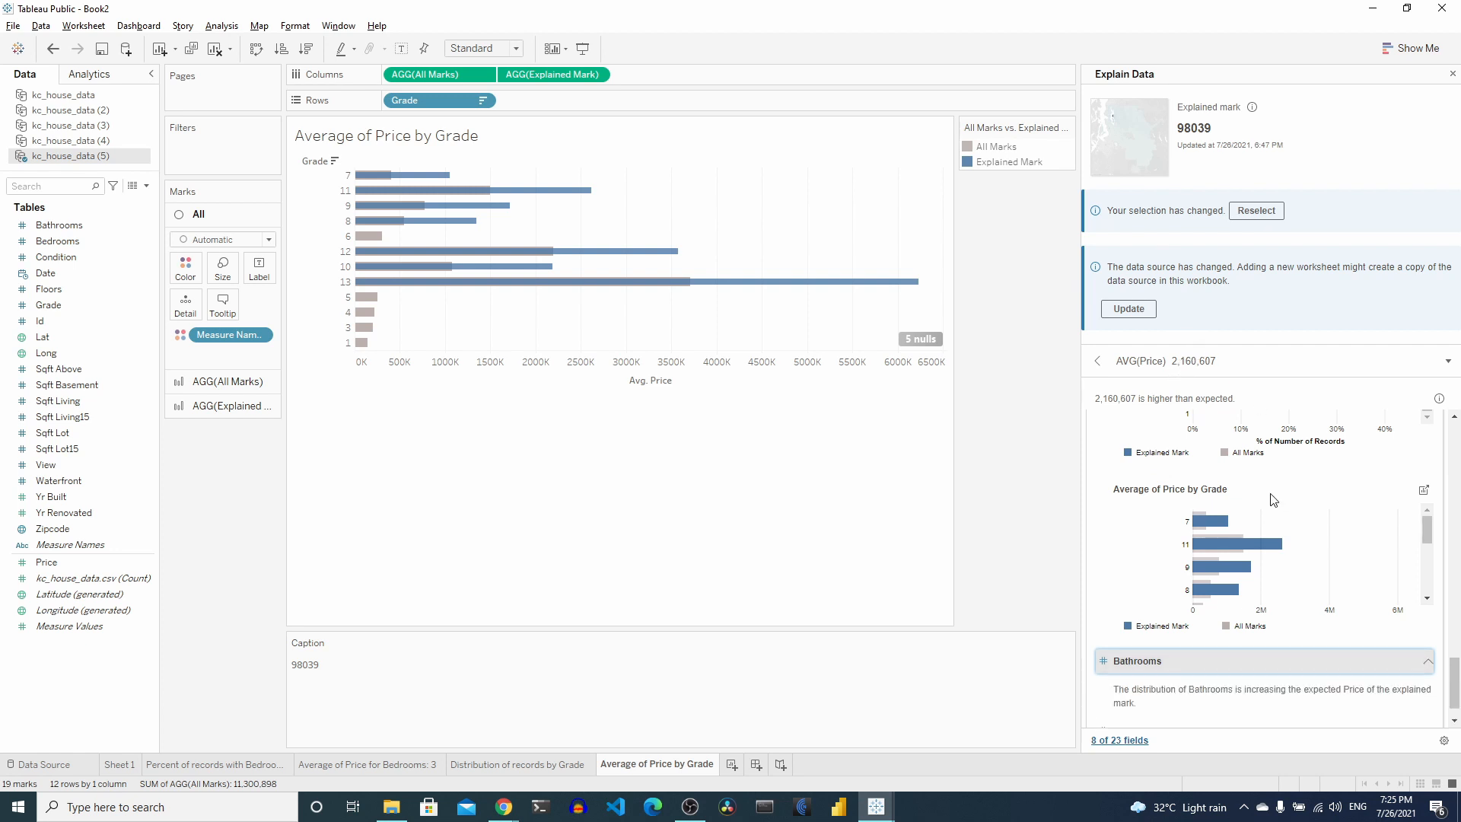
{"action": "scroll", "coordinate": [1337, 563], "scroll_direction": "down", "scroll_amount": 3}
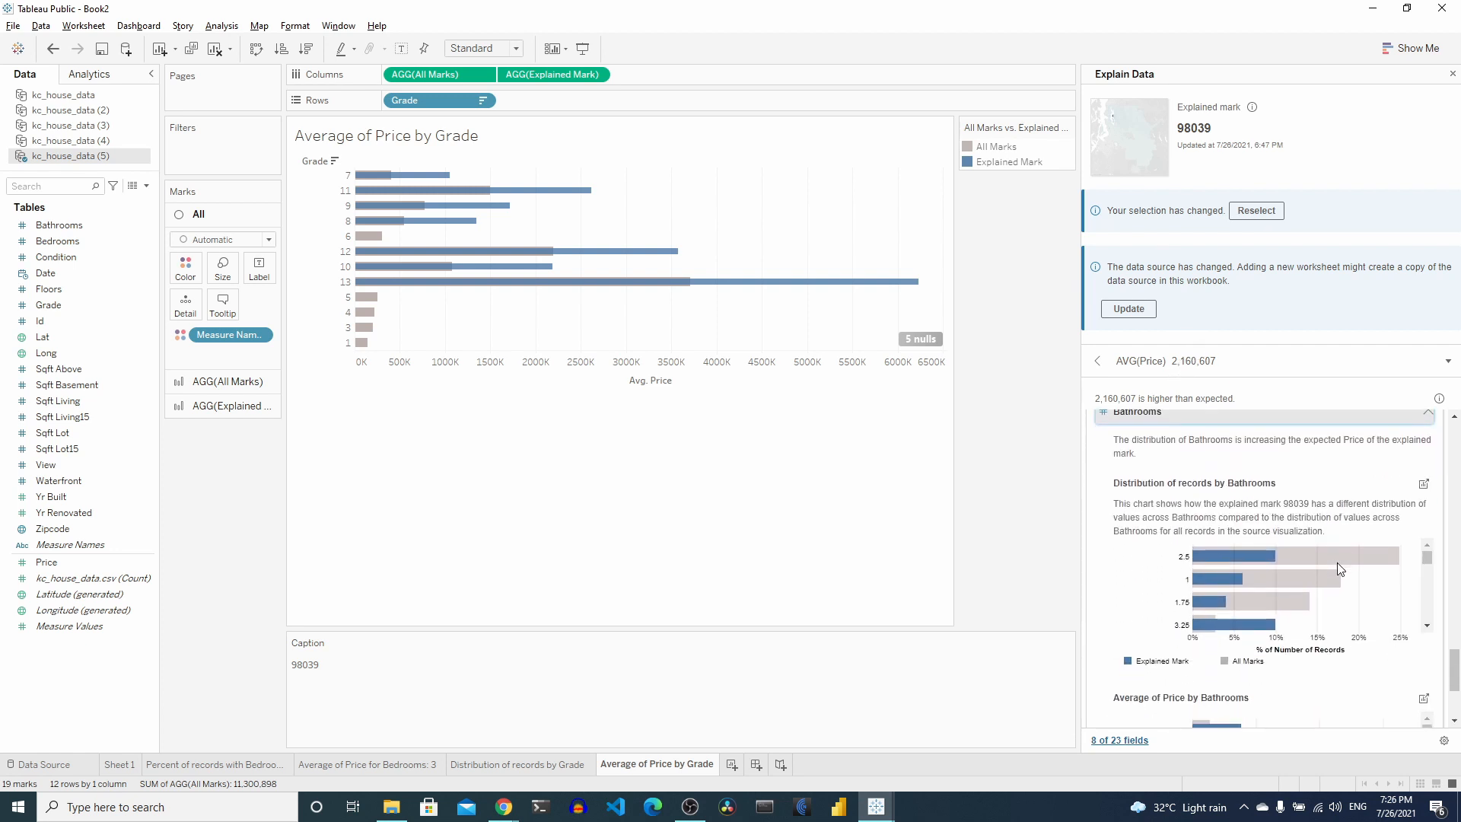
{"action": "scroll", "coordinate": [1129, 464], "scroll_direction": "up", "scroll_amount": 1}
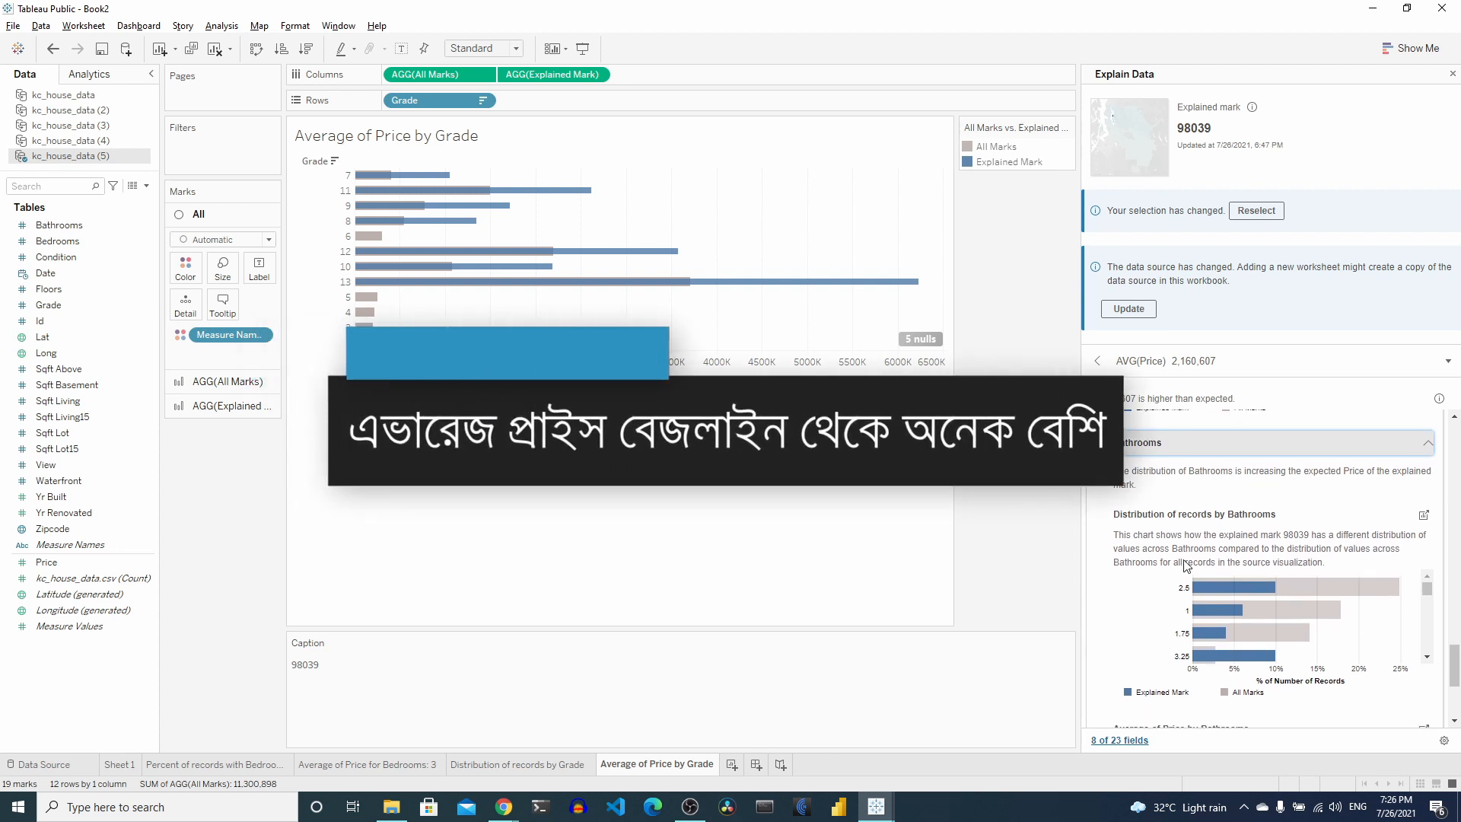
{"action": "left_click", "coordinate": [1425, 516]}
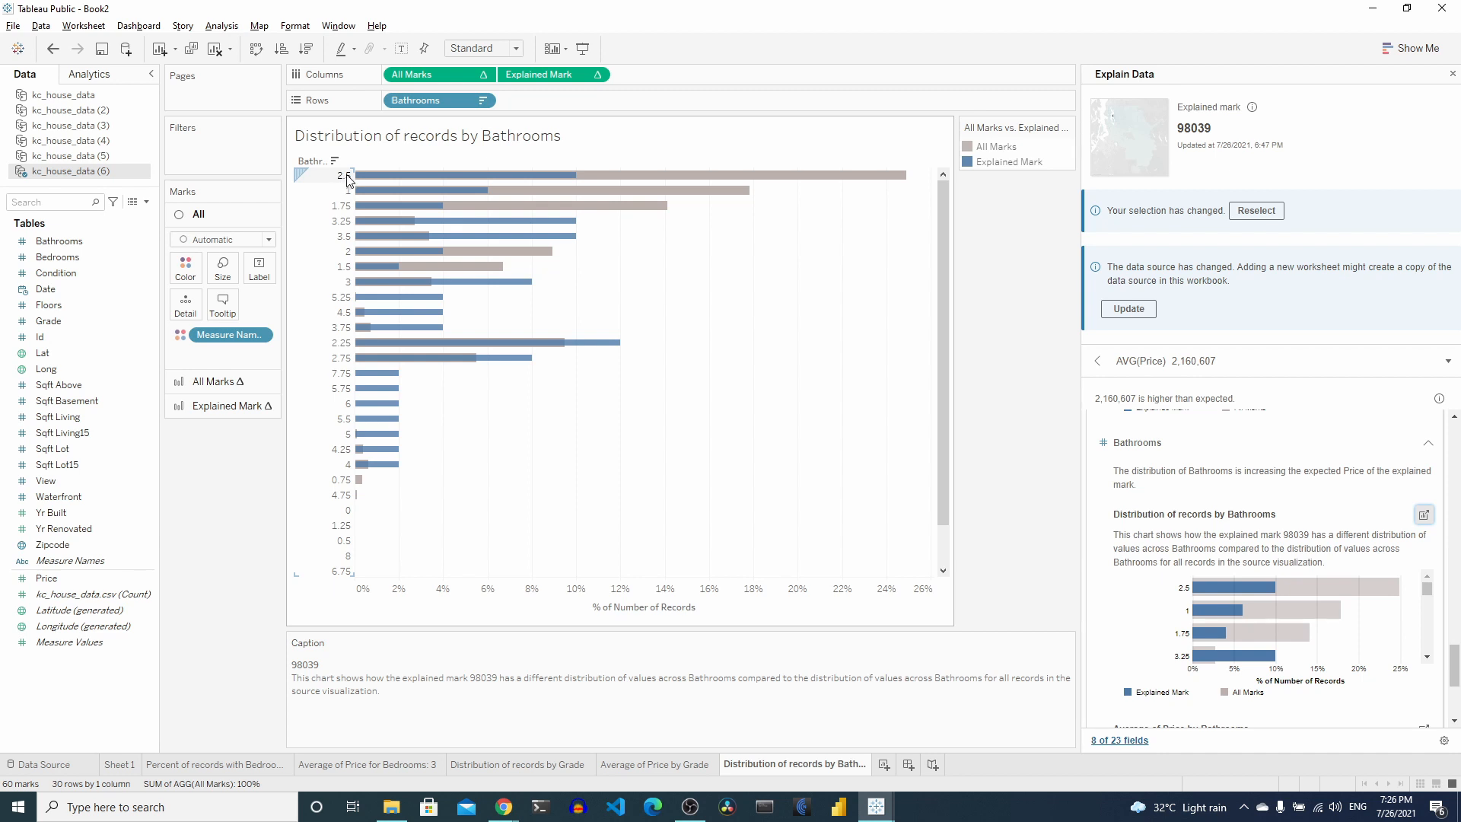
{"action": "mouse_move", "coordinate": [364, 179]}
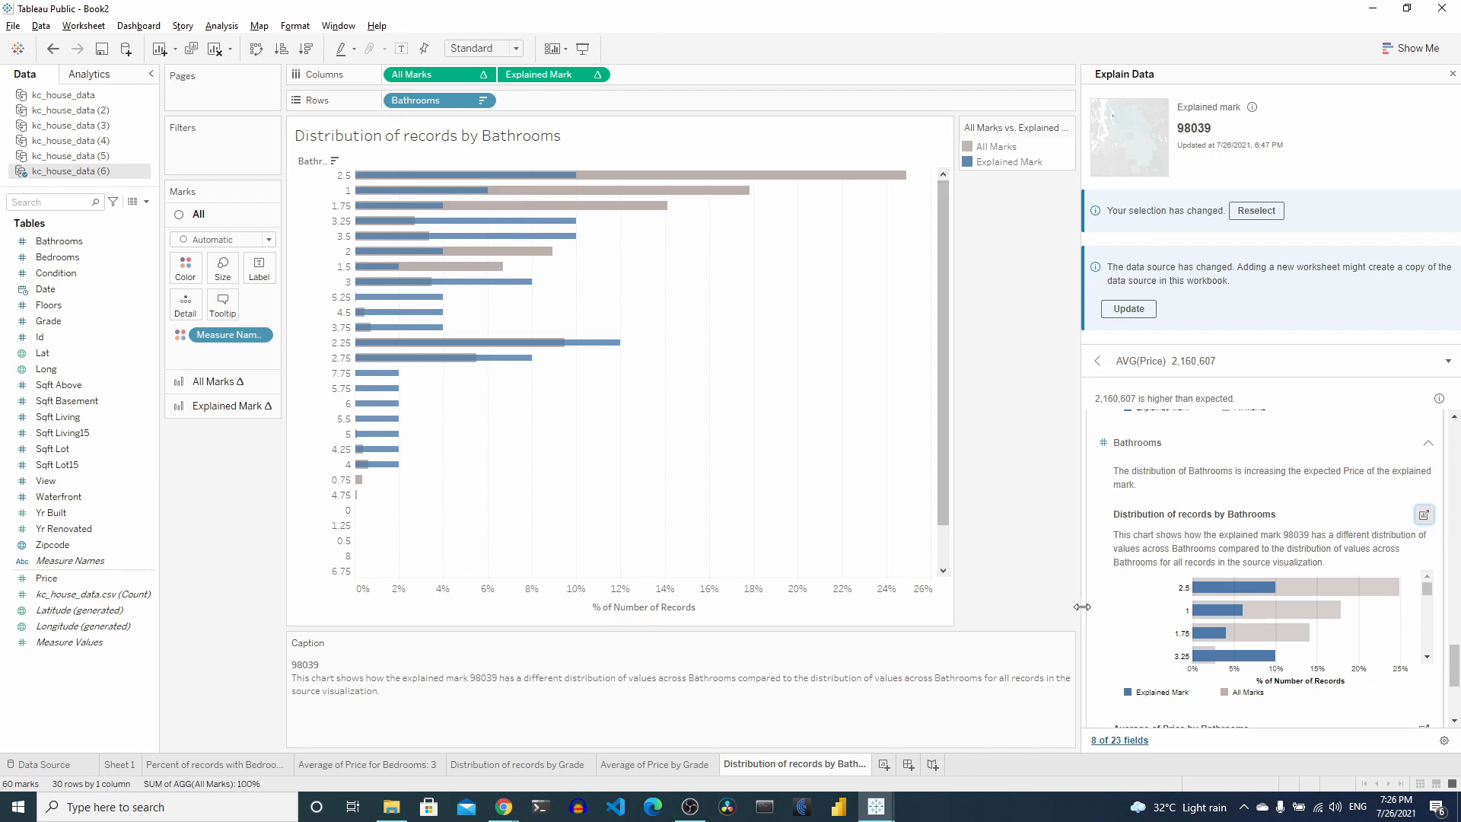
Step: Open the Average of Price by Bathrooms chart as a new worksheet and look through its bathroom values
{"action": "scroll", "coordinate": [1109, 623], "scroll_direction": "down", "scroll_amount": 2}
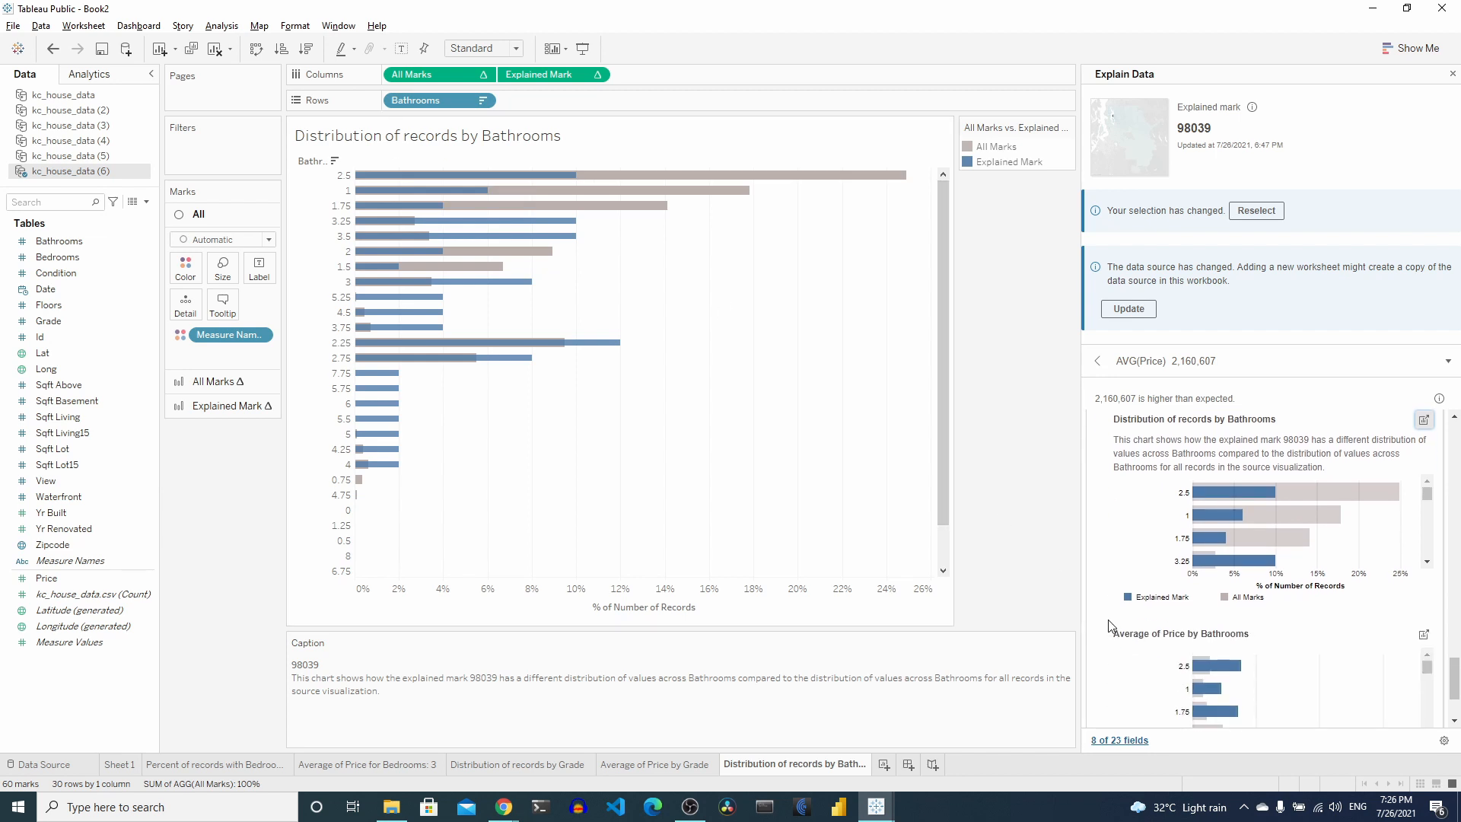
{"action": "scroll", "coordinate": [1108, 622], "scroll_direction": "down", "scroll_amount": 2}
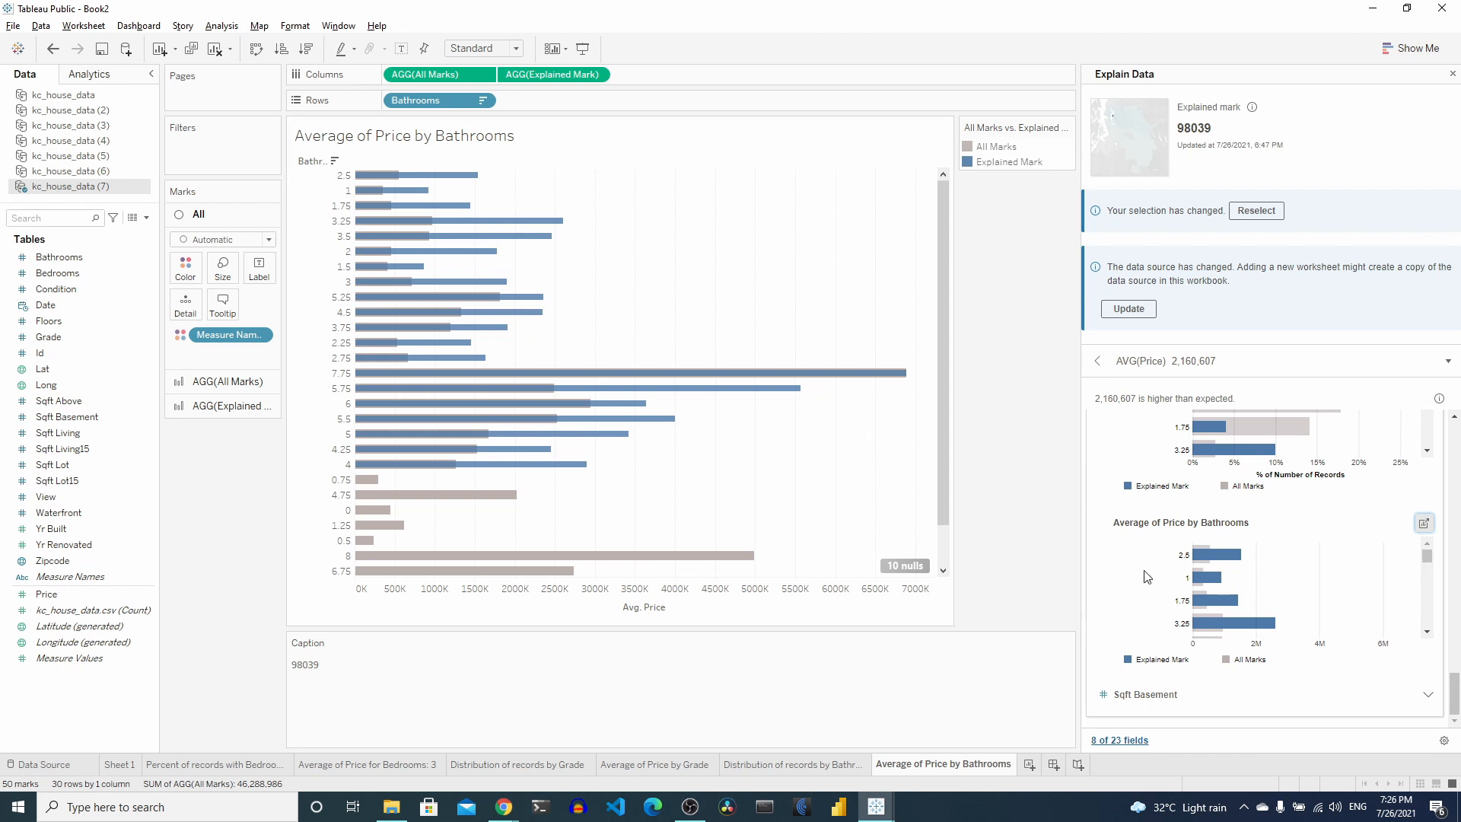
{"action": "scroll", "coordinate": [1147, 576], "scroll_direction": "down", "scroll_amount": 2}
{"action": "scroll", "coordinate": [1147, 628], "scroll_direction": "down", "scroll_amount": 5}
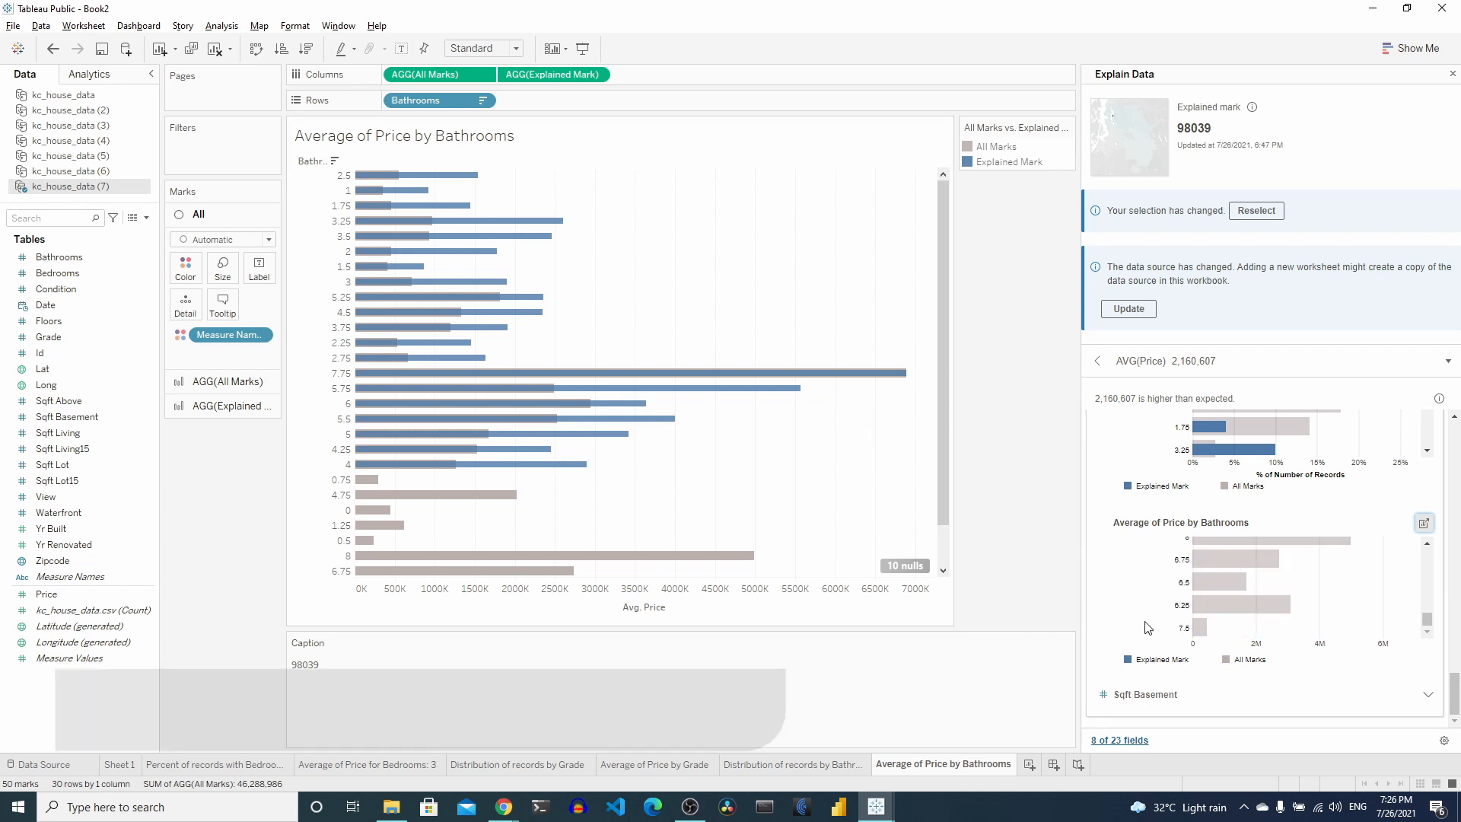
Step: Expand the Sqft Basement explanation, open Distribution of records by Sqft Basement as a new worksheet and examine its bars
{"action": "left_click", "coordinate": [1159, 698]}
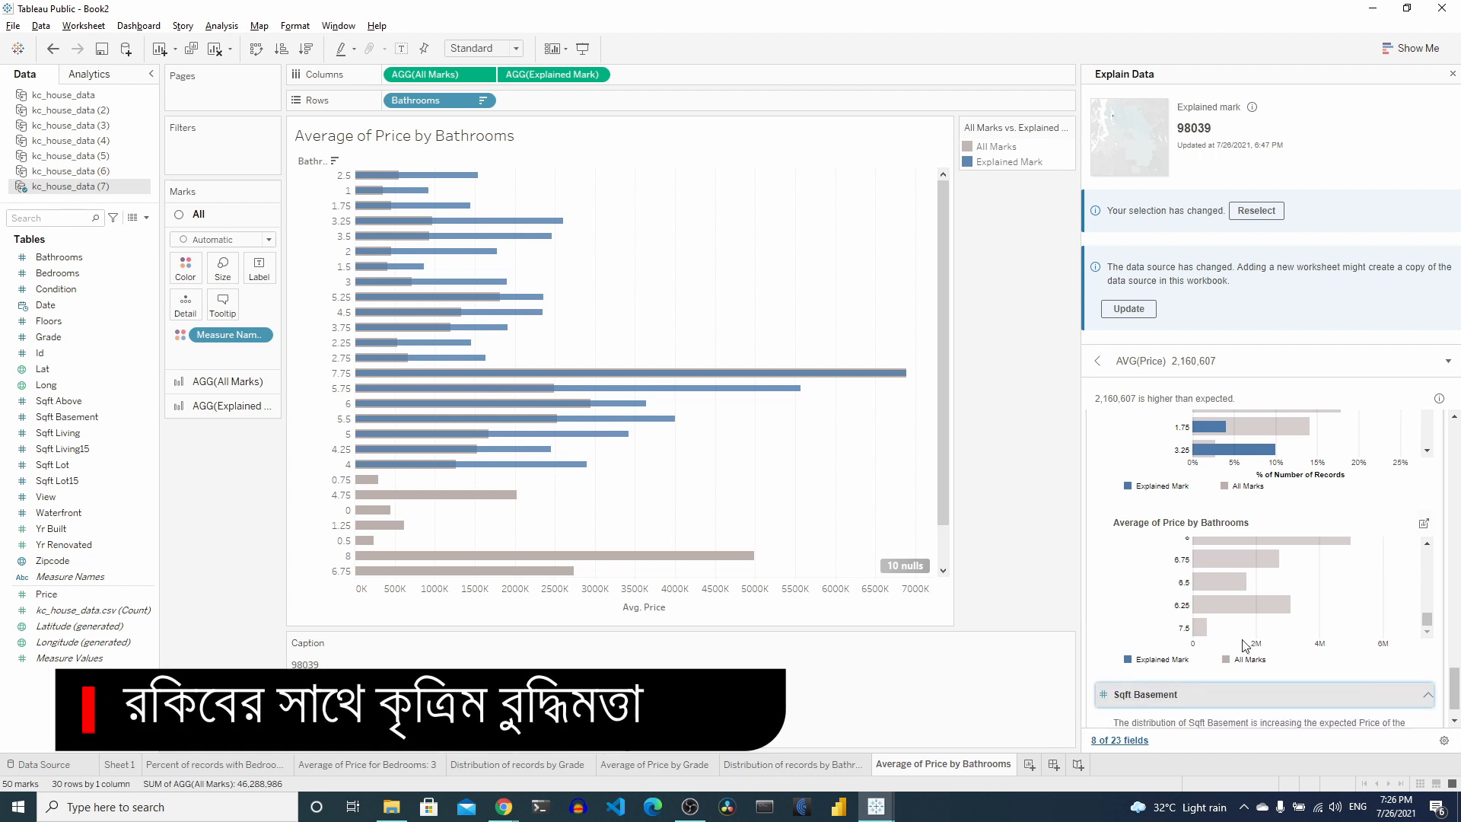
{"action": "scroll", "coordinate": [1263, 571], "scroll_direction": "down", "scroll_amount": 3}
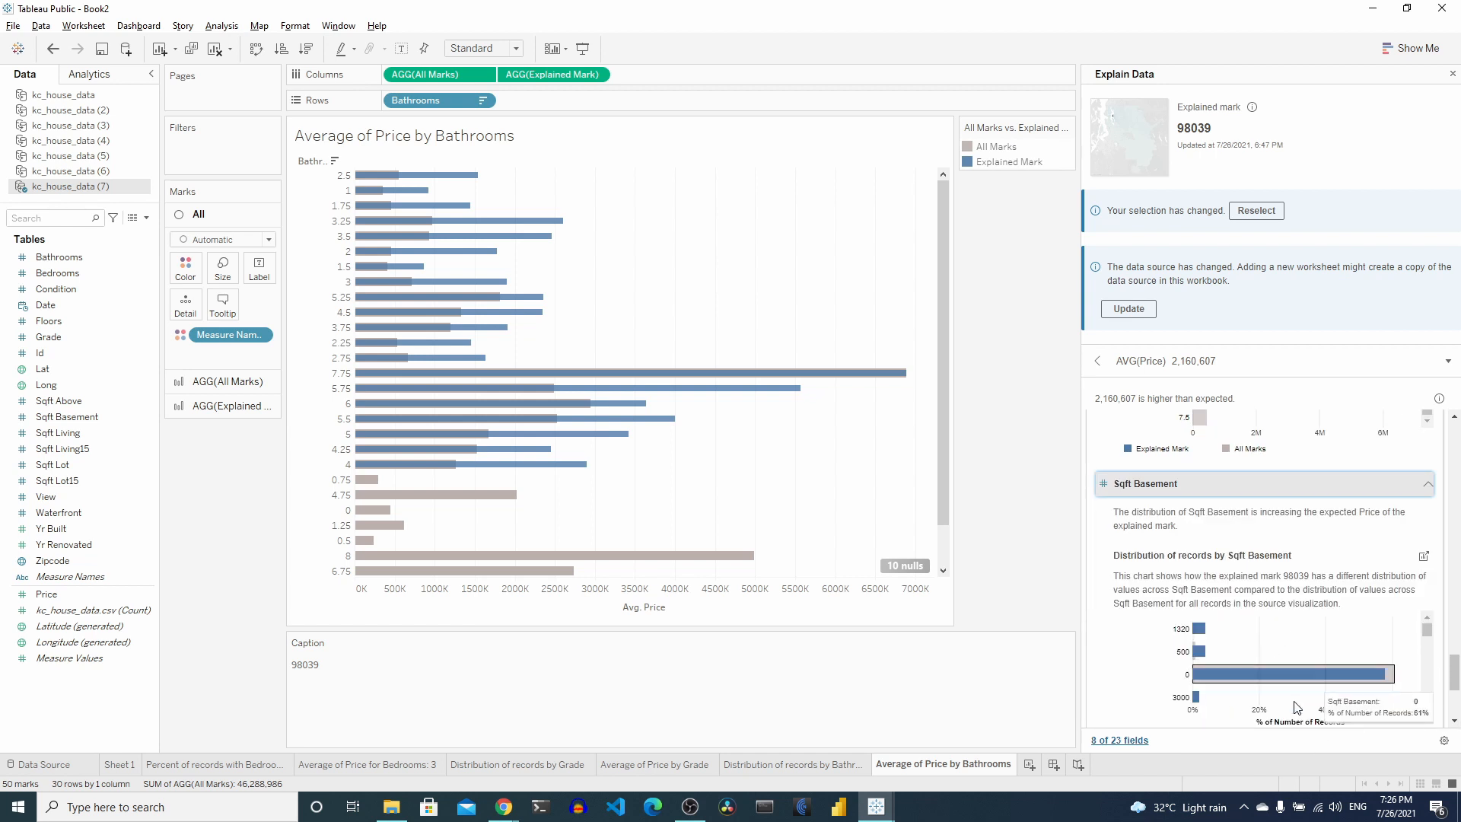
{"action": "scroll", "coordinate": [1382, 630], "scroll_direction": "down", "scroll_amount": 1}
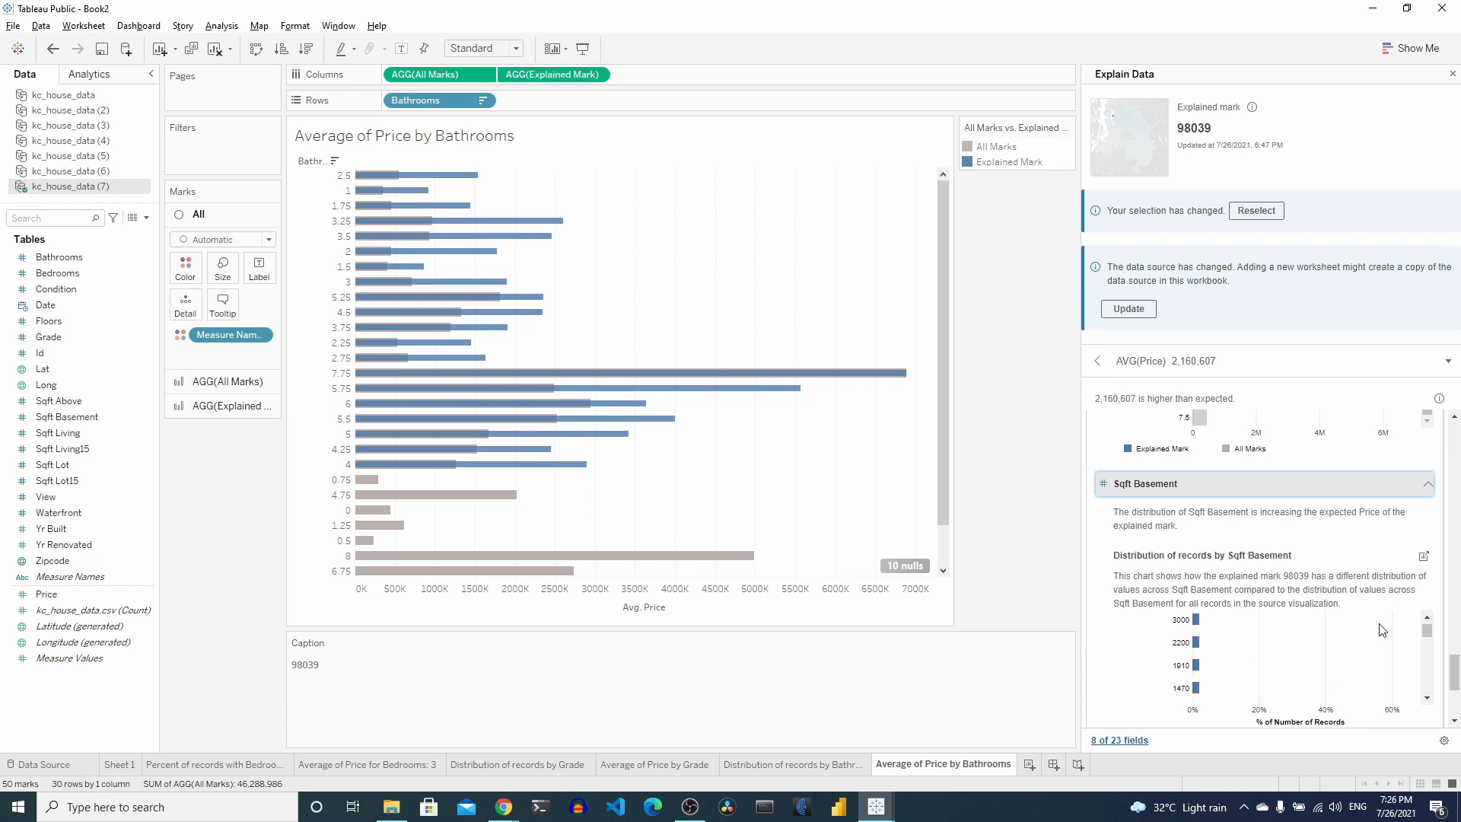
{"action": "left_click", "coordinate": [1424, 556]}
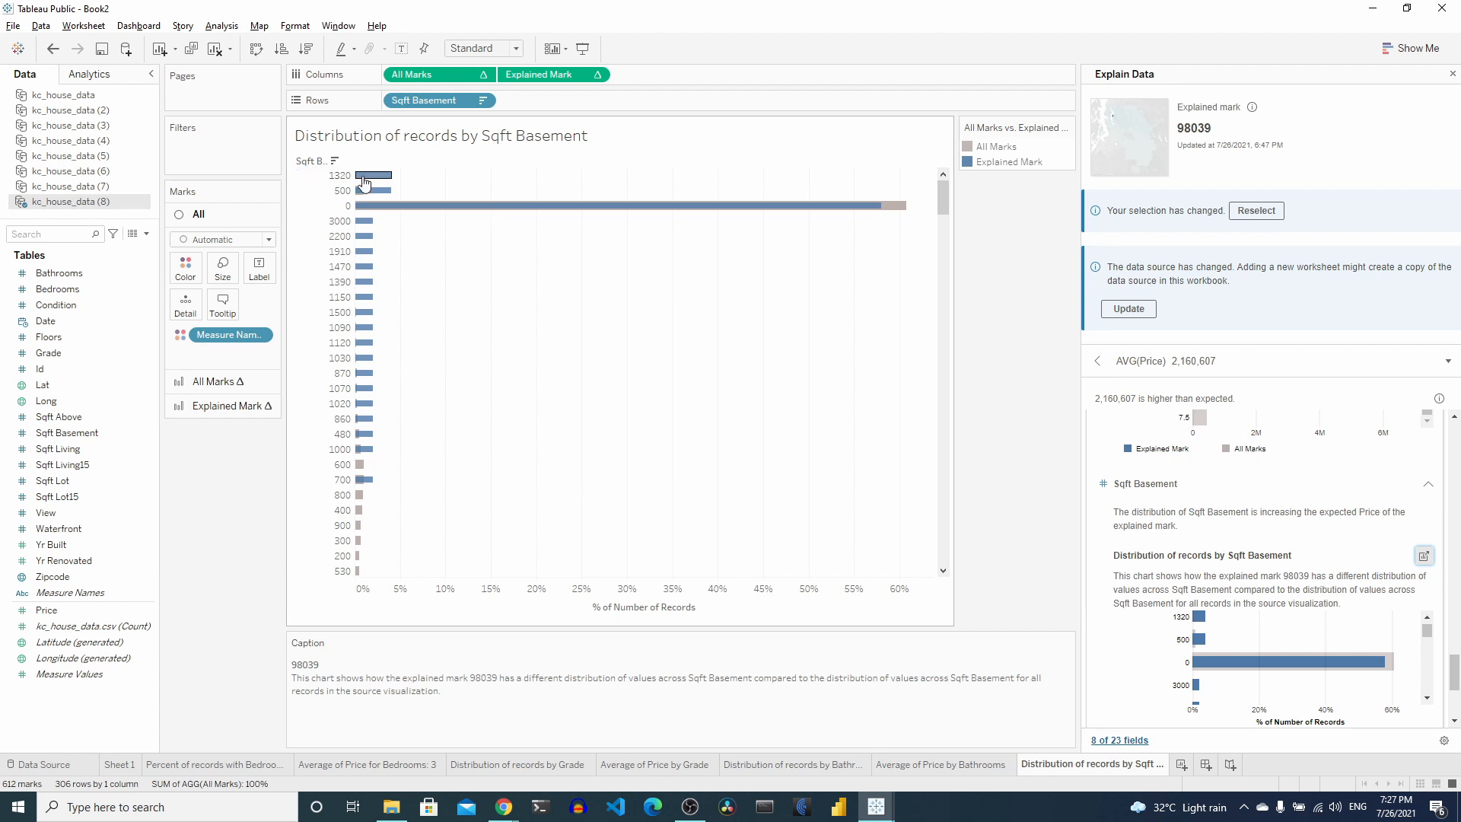
{"action": "mouse_move", "coordinate": [371, 182]}
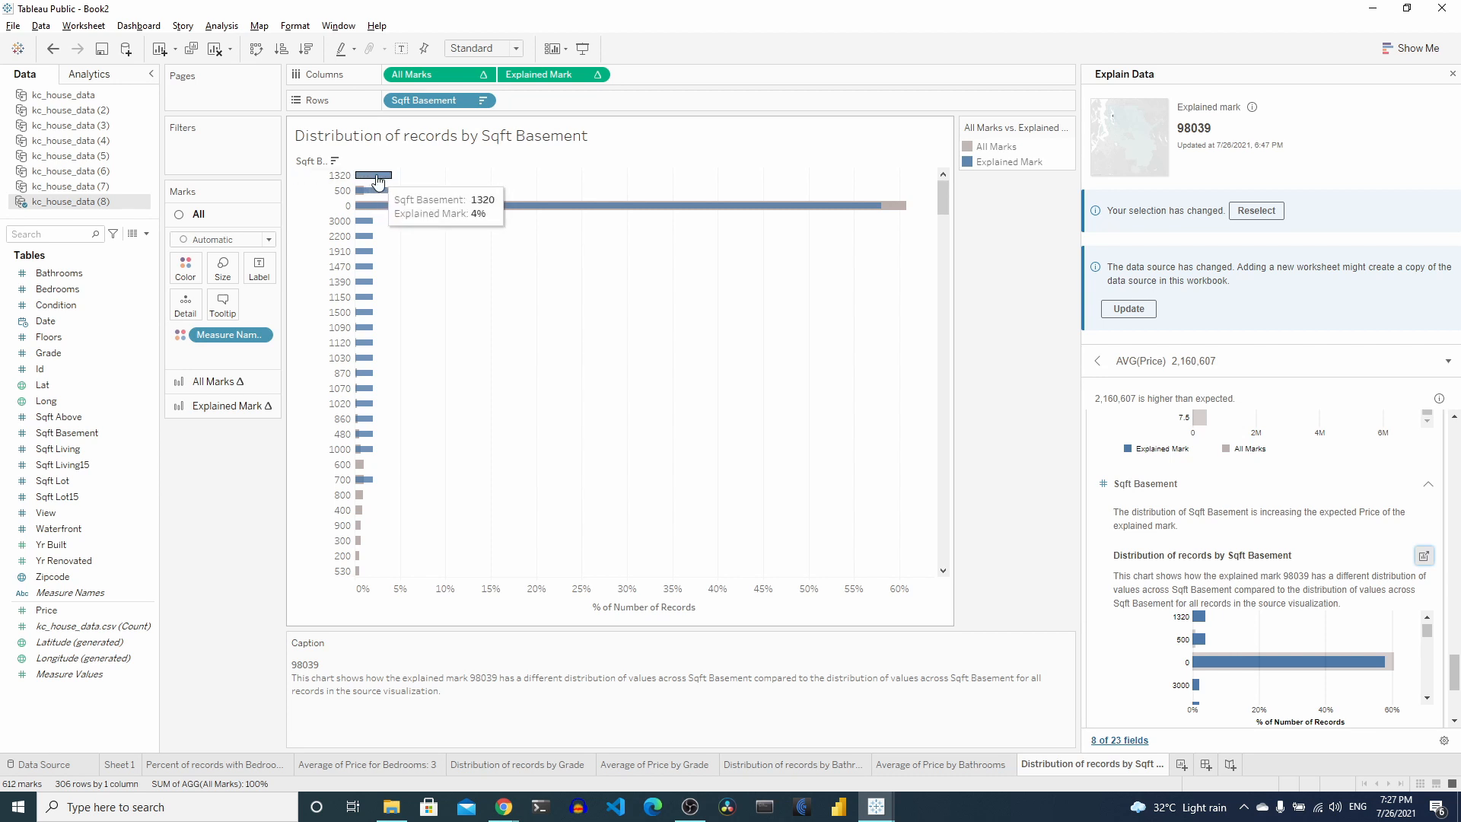
{"action": "scroll", "coordinate": [510, 324], "scroll_direction": "down", "scroll_amount": 1}
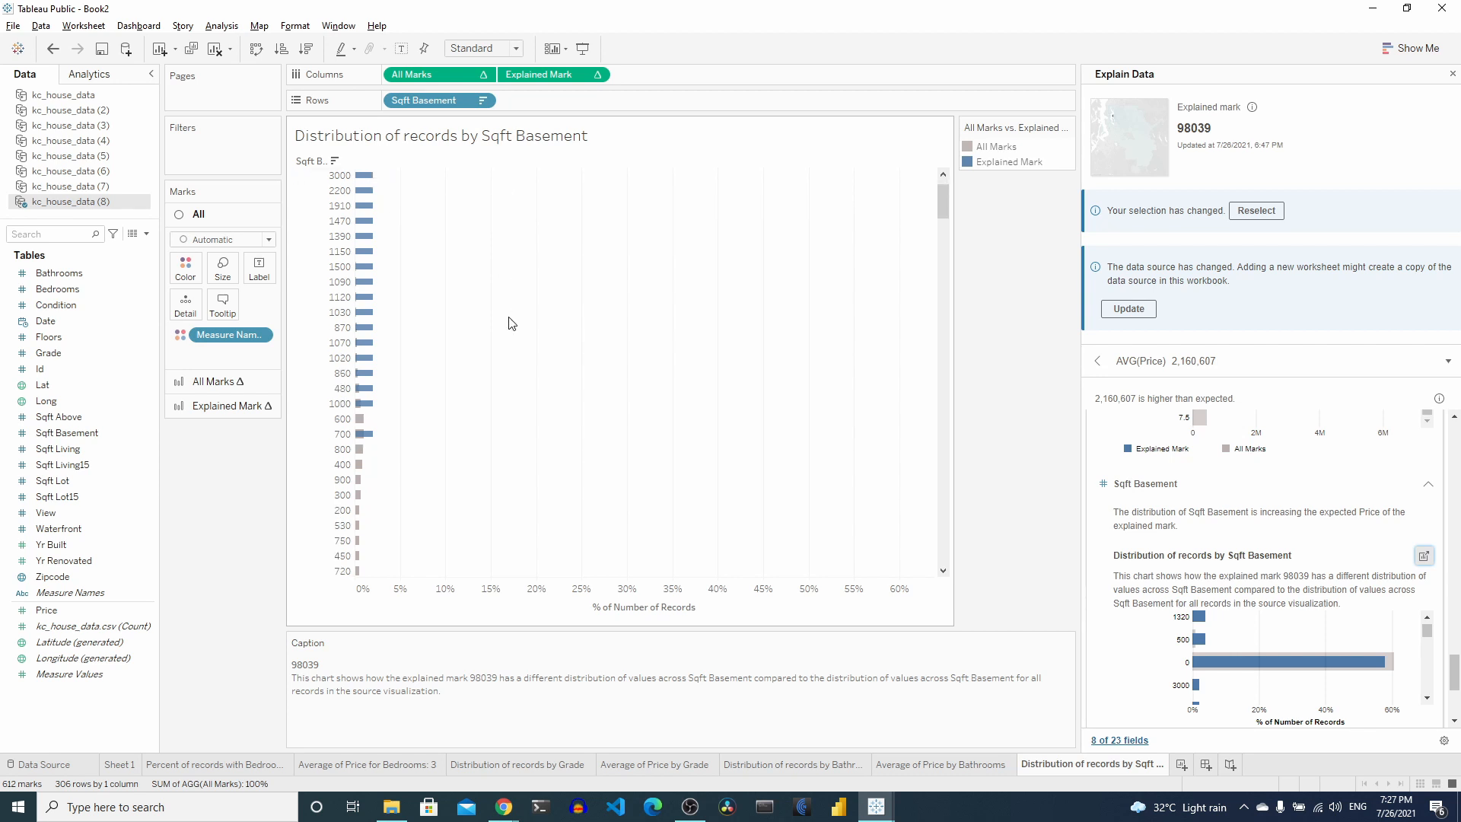
{"action": "scroll", "coordinate": [510, 324], "scroll_direction": "up", "scroll_amount": 1}
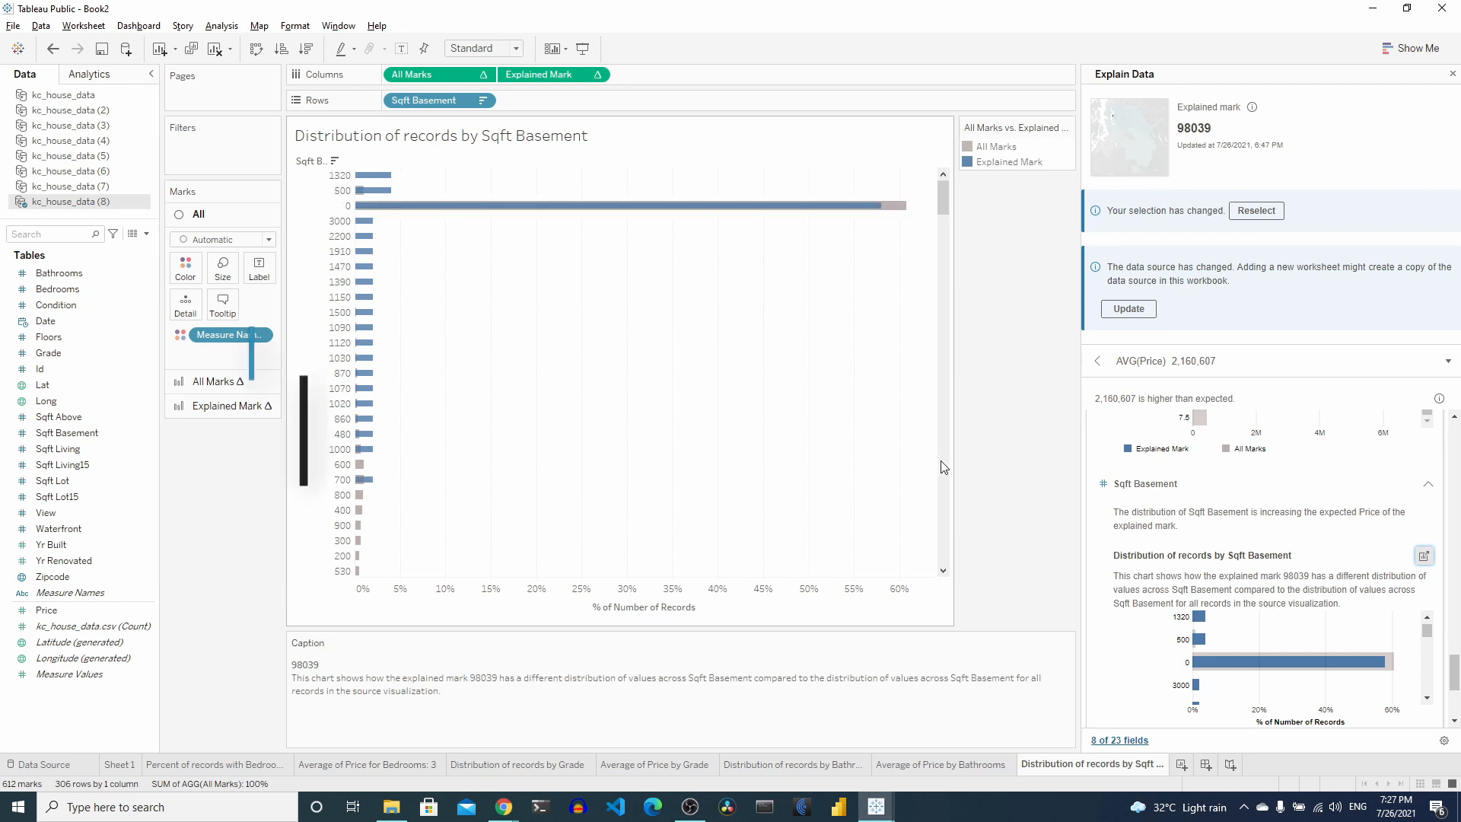
Step: Open the Average of Price by Sqft Basement chart as a new worksheet and examine its bars
{"action": "scroll", "coordinate": [1143, 674], "scroll_direction": "down", "scroll_amount": 3}
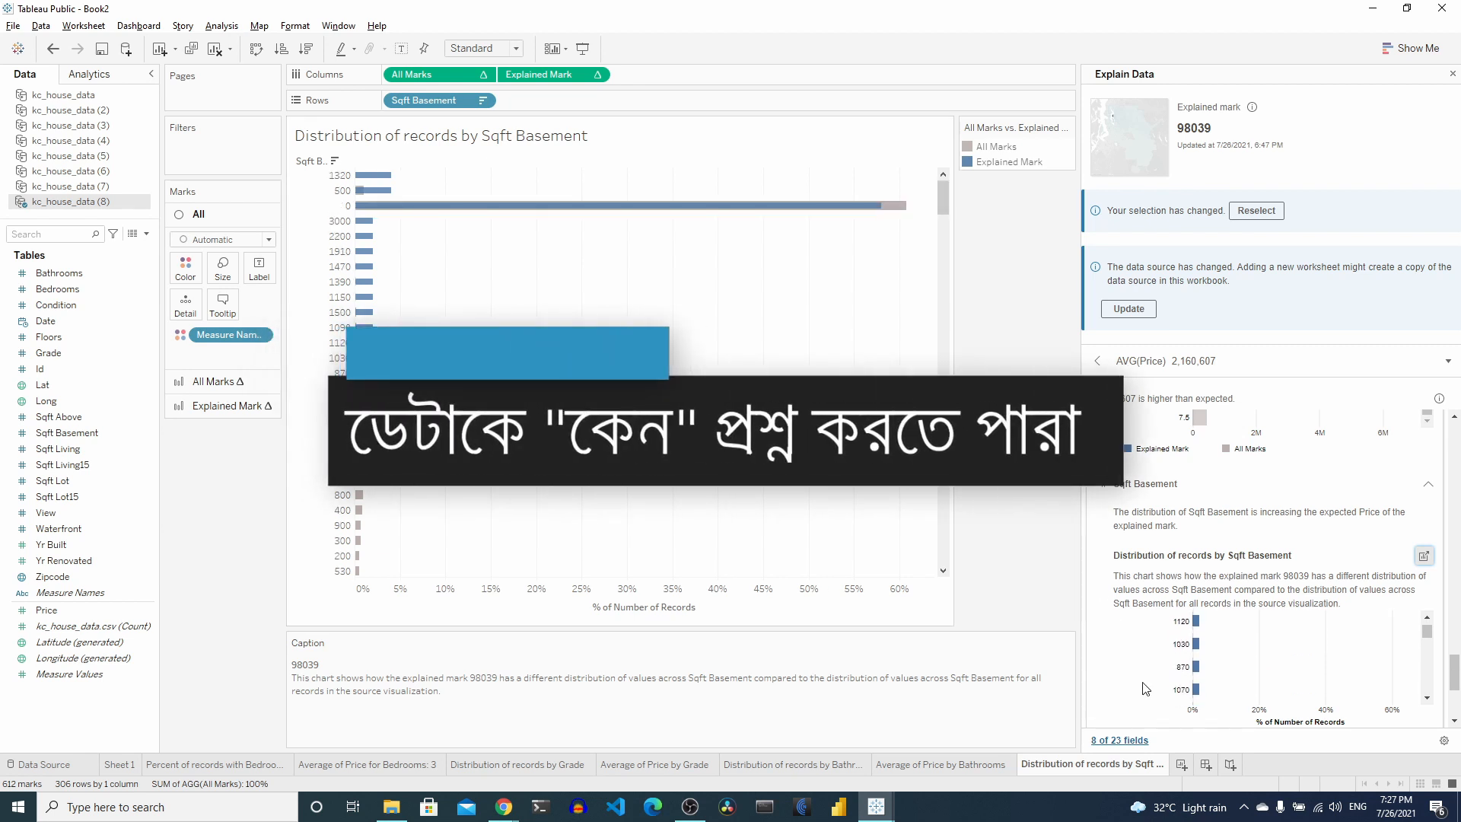
{"action": "scroll", "coordinate": [1145, 689], "scroll_direction": "down", "scroll_amount": 2}
{"action": "scroll", "coordinate": [1204, 493], "scroll_direction": "down", "scroll_amount": 3}
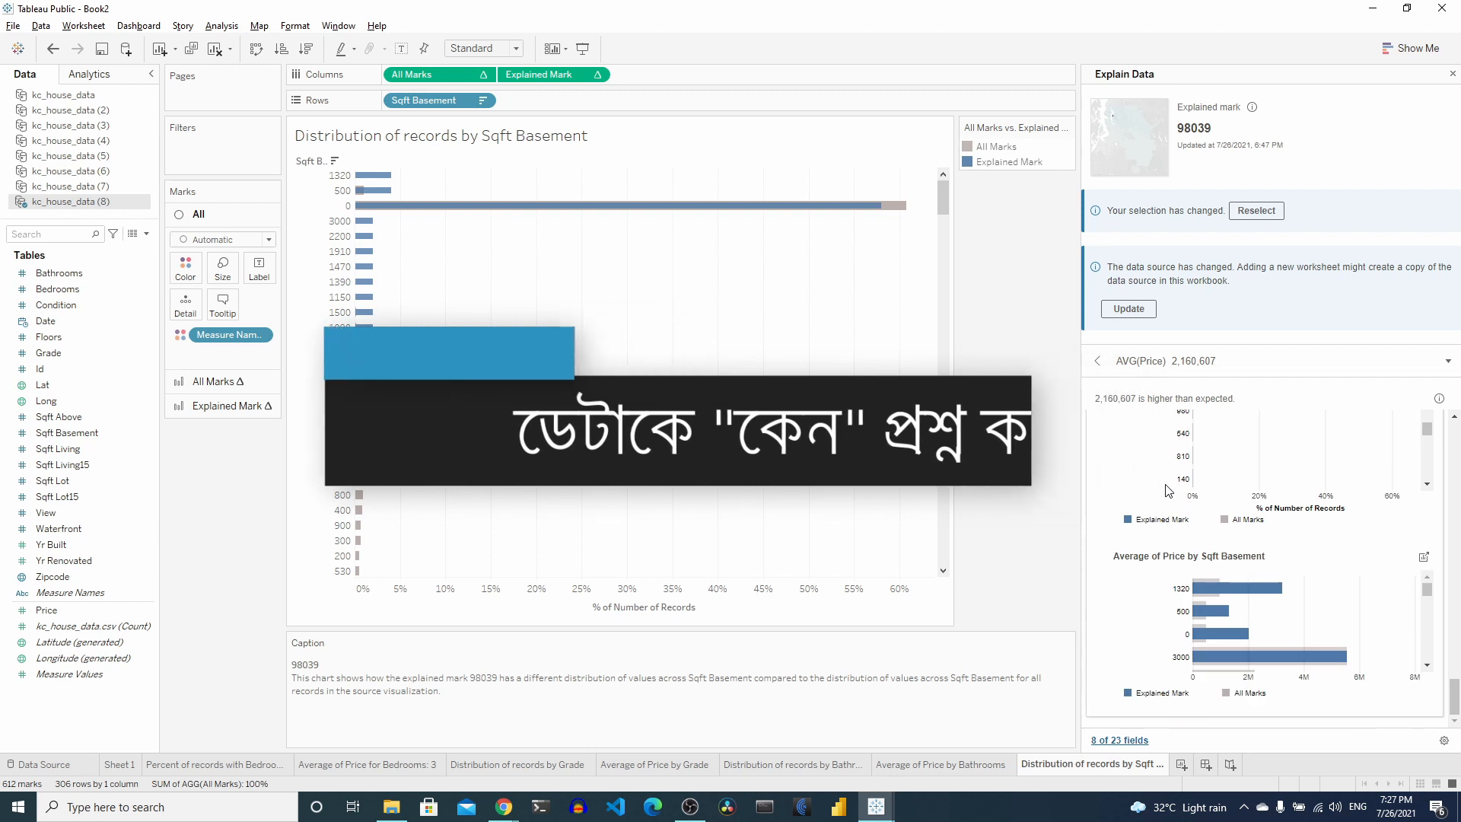
{"action": "scroll", "coordinate": [1147, 566], "scroll_direction": "up", "scroll_amount": 3}
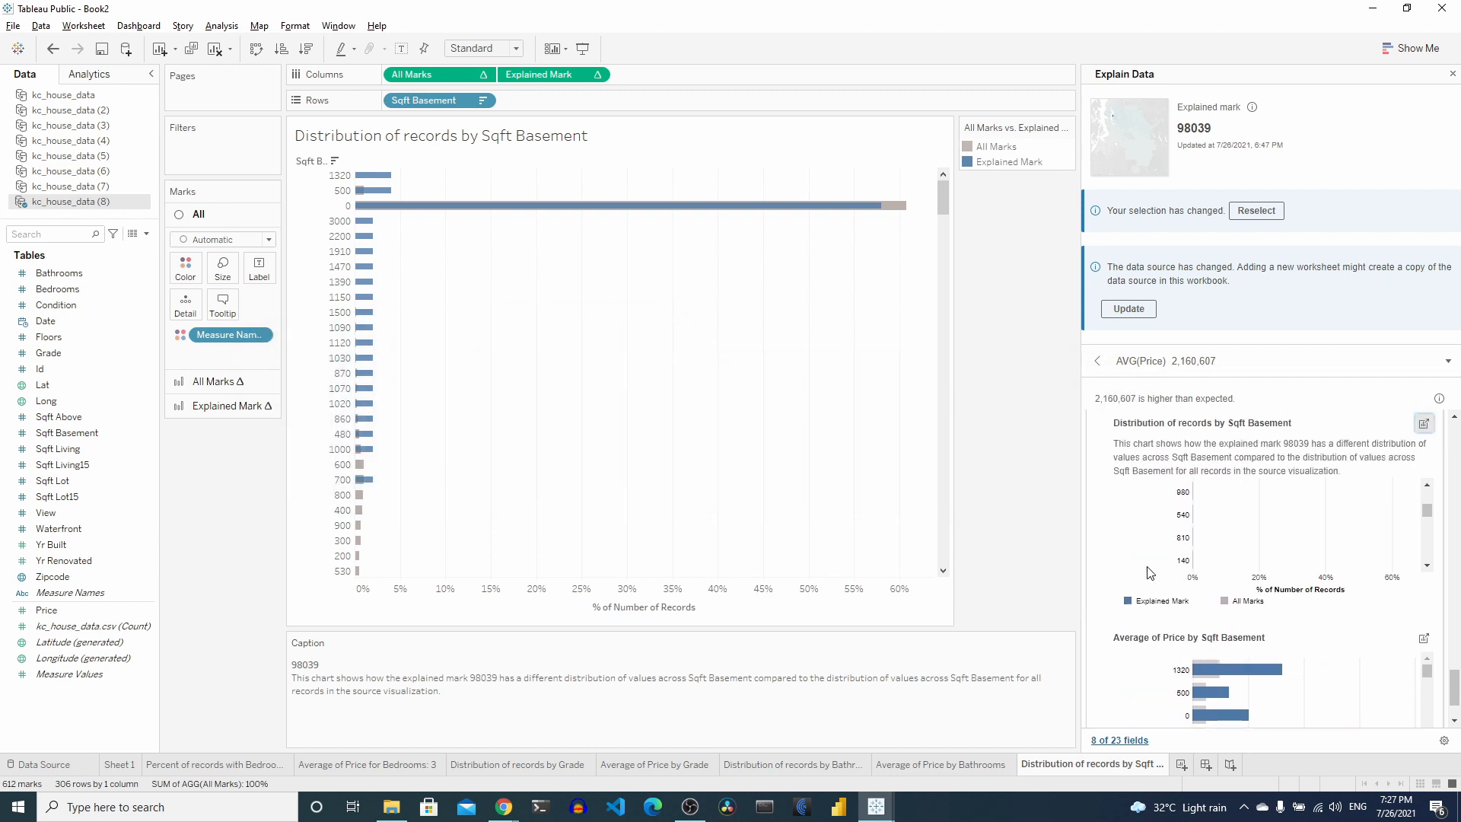
{"action": "scroll", "coordinate": [1147, 569], "scroll_direction": "down", "scroll_amount": 3}
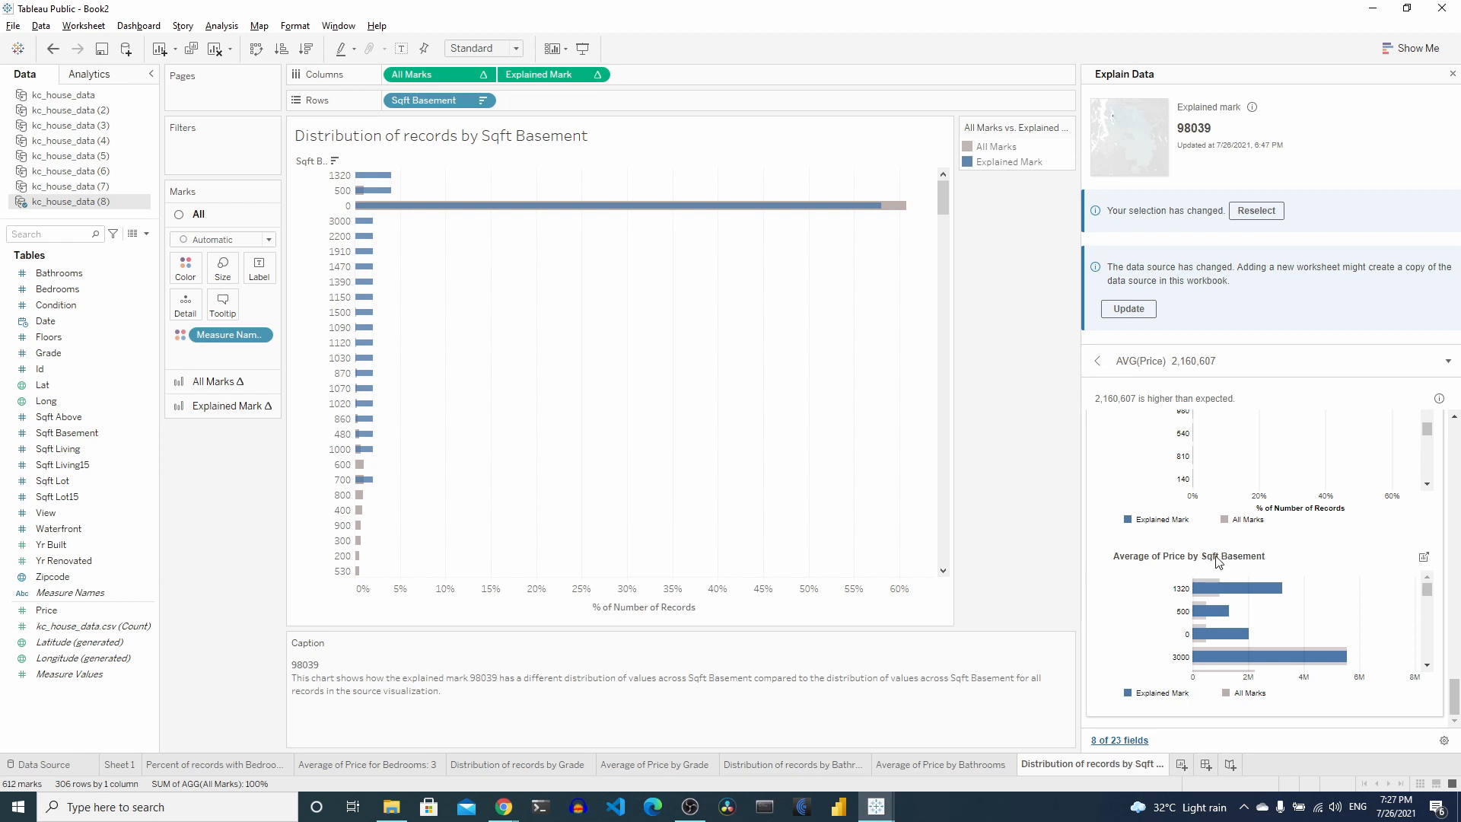
{"action": "left_click", "coordinate": [1423, 562]}
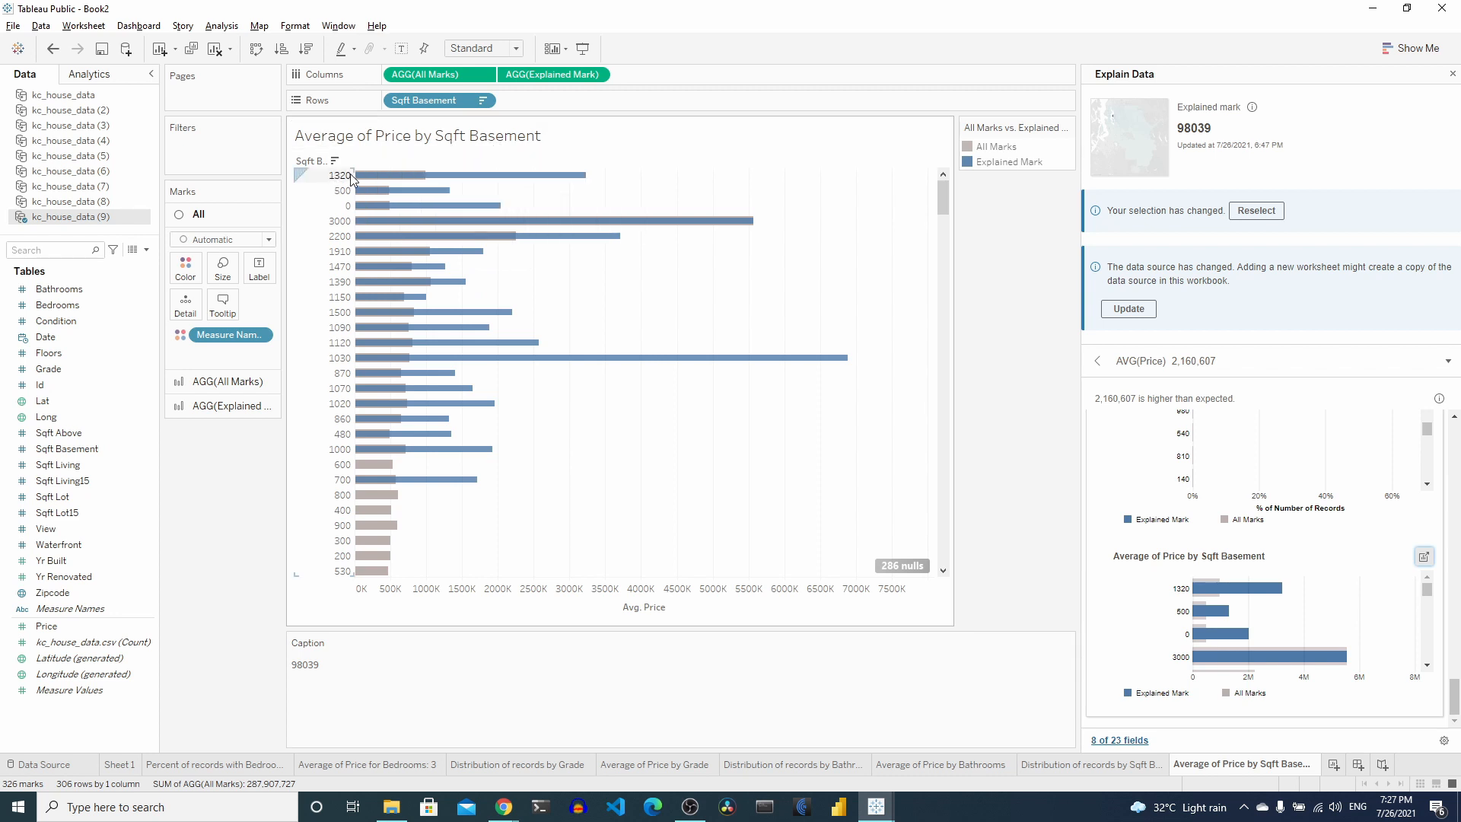
{"action": "mouse_move", "coordinate": [522, 180]}
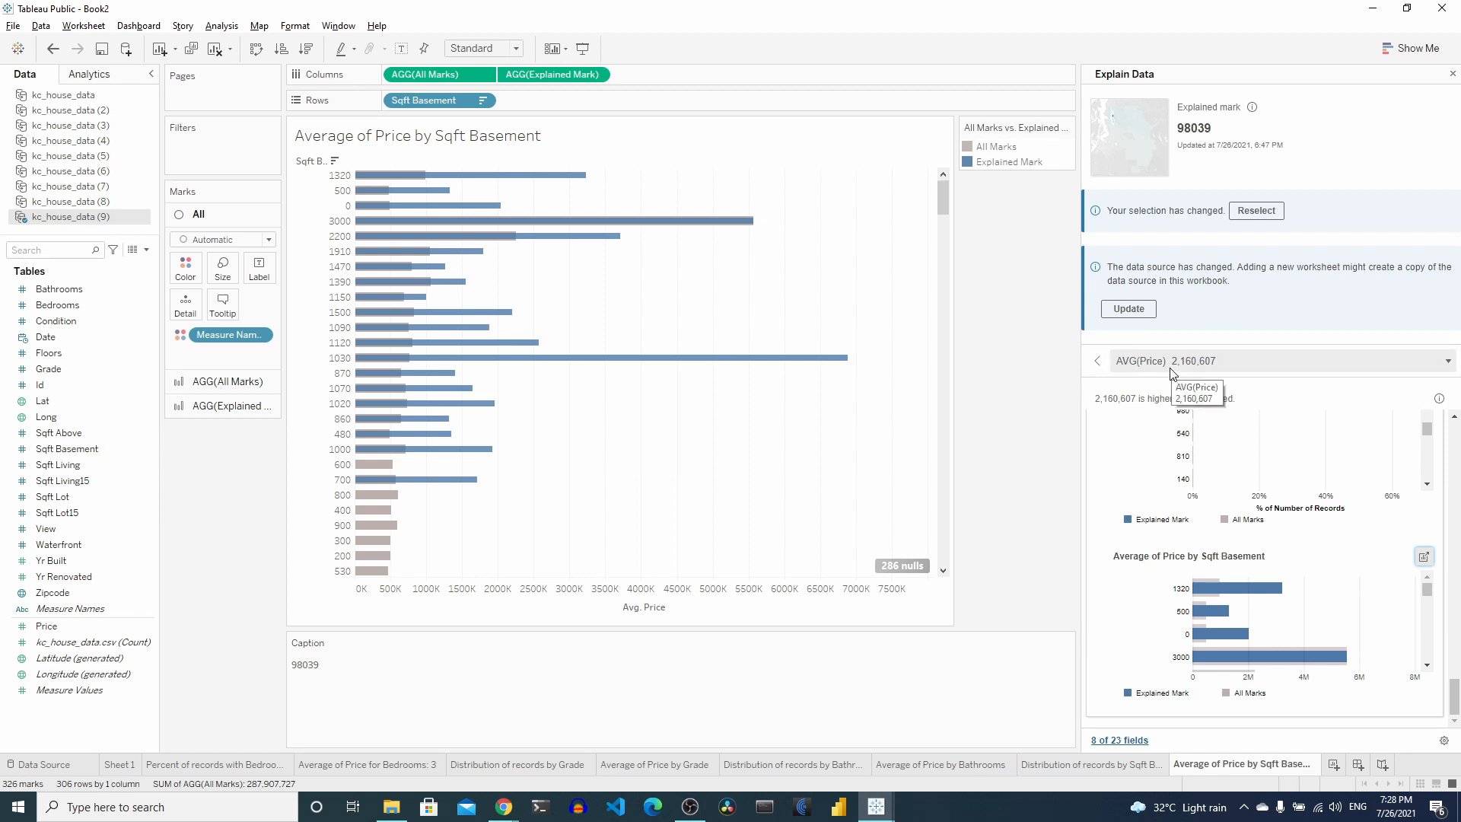
Step: Look through the columns of the kc_house_data source table up to Sqft Lot15, and return to Sheet 1
{"action": "left_click", "coordinate": [67, 764]}
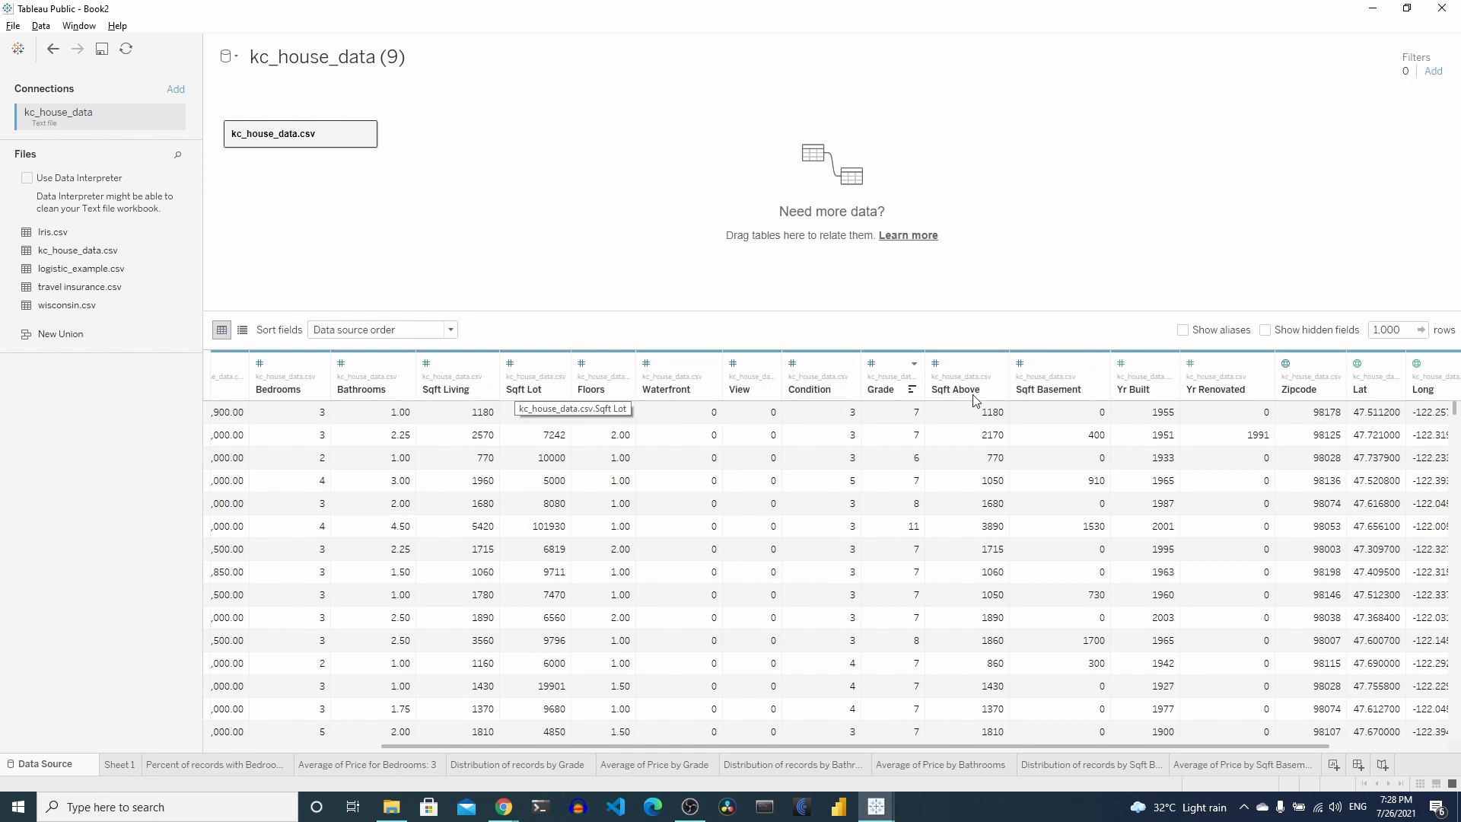
{"action": "scroll", "coordinate": [1154, 430], "scroll_direction": "right", "scroll_amount": 3}
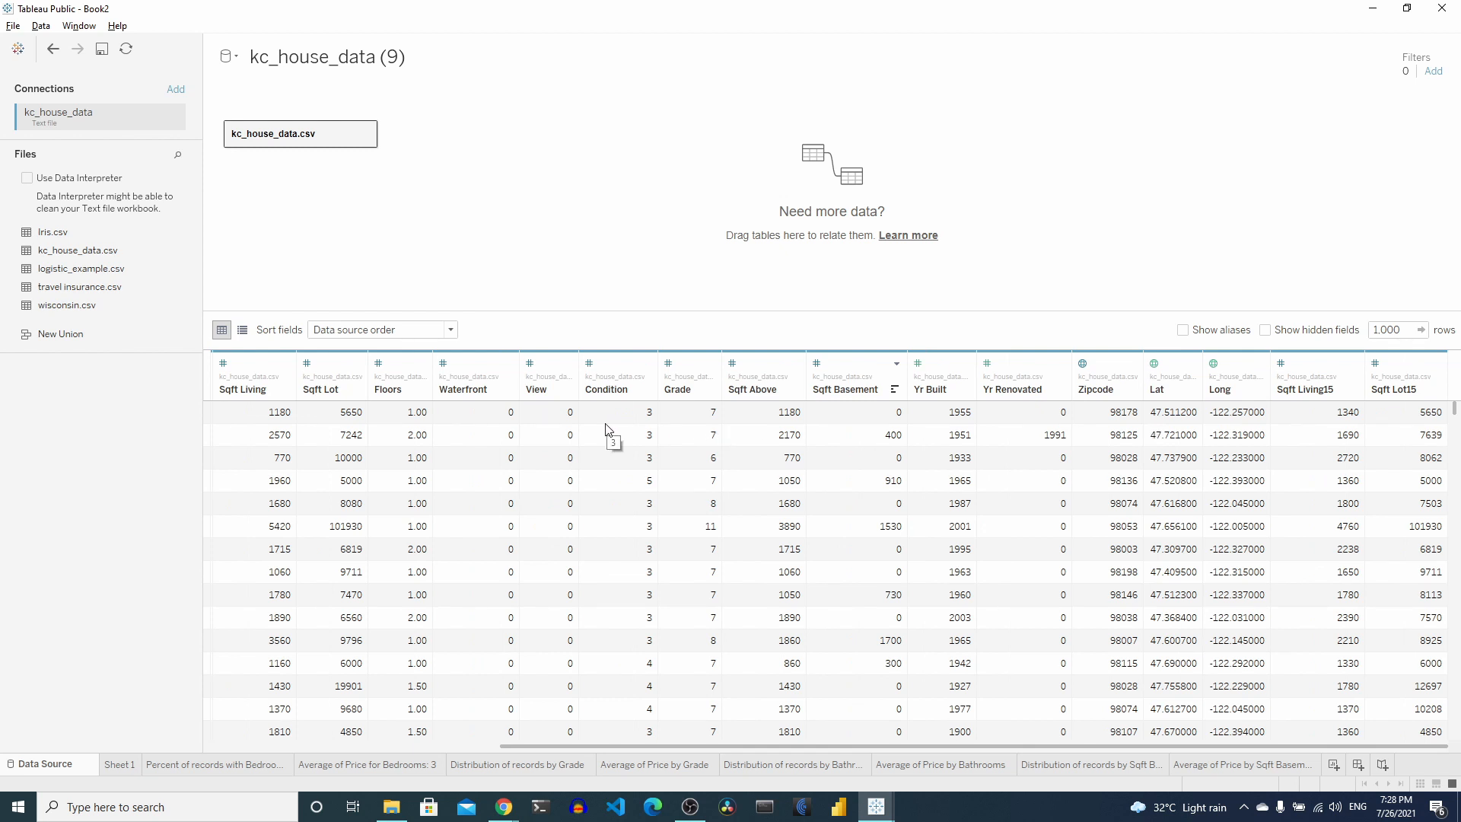
{"action": "mouse_move", "coordinate": [128, 764]}
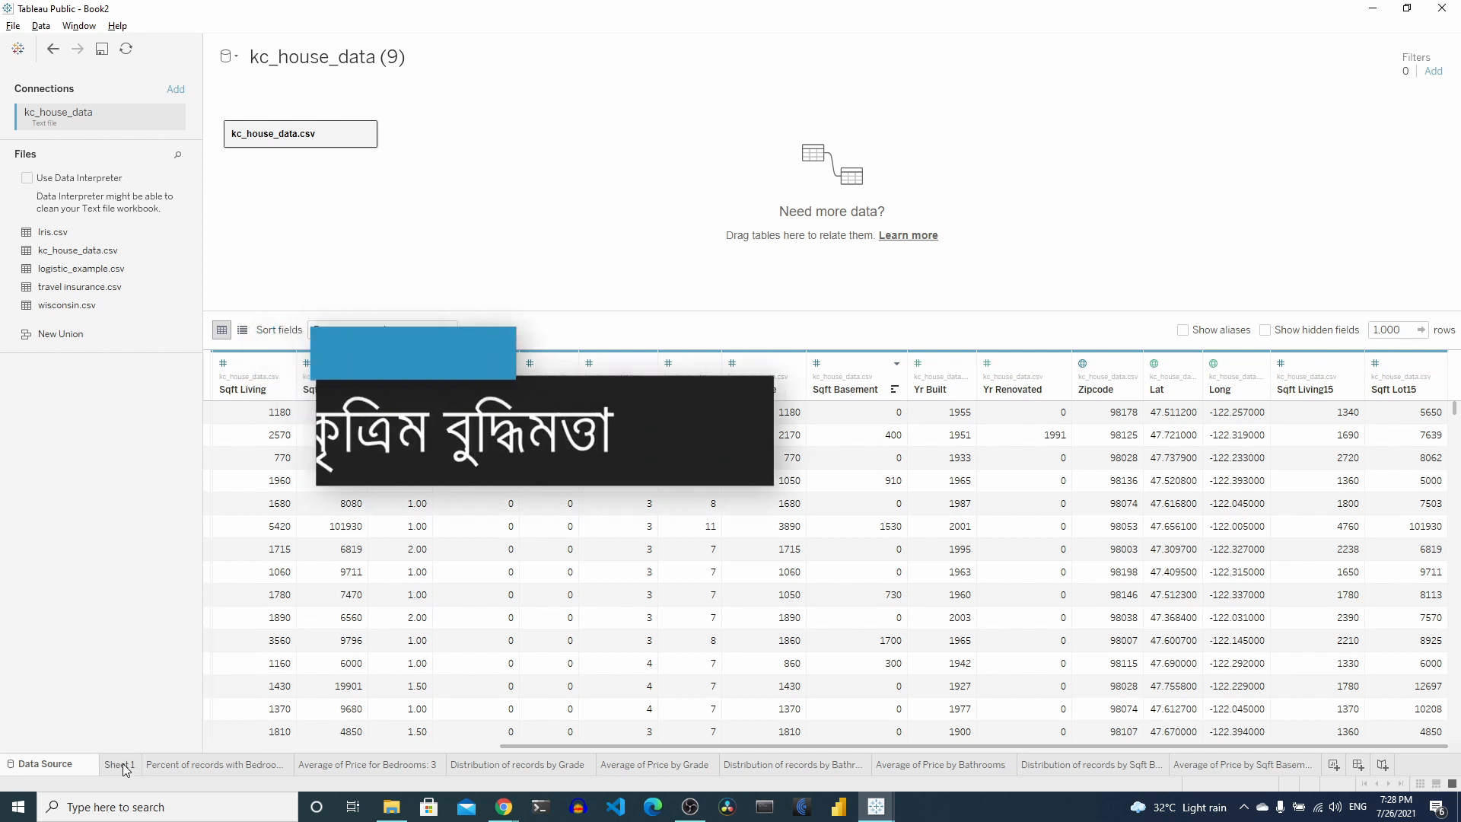
{"action": "left_click", "coordinate": [120, 764]}
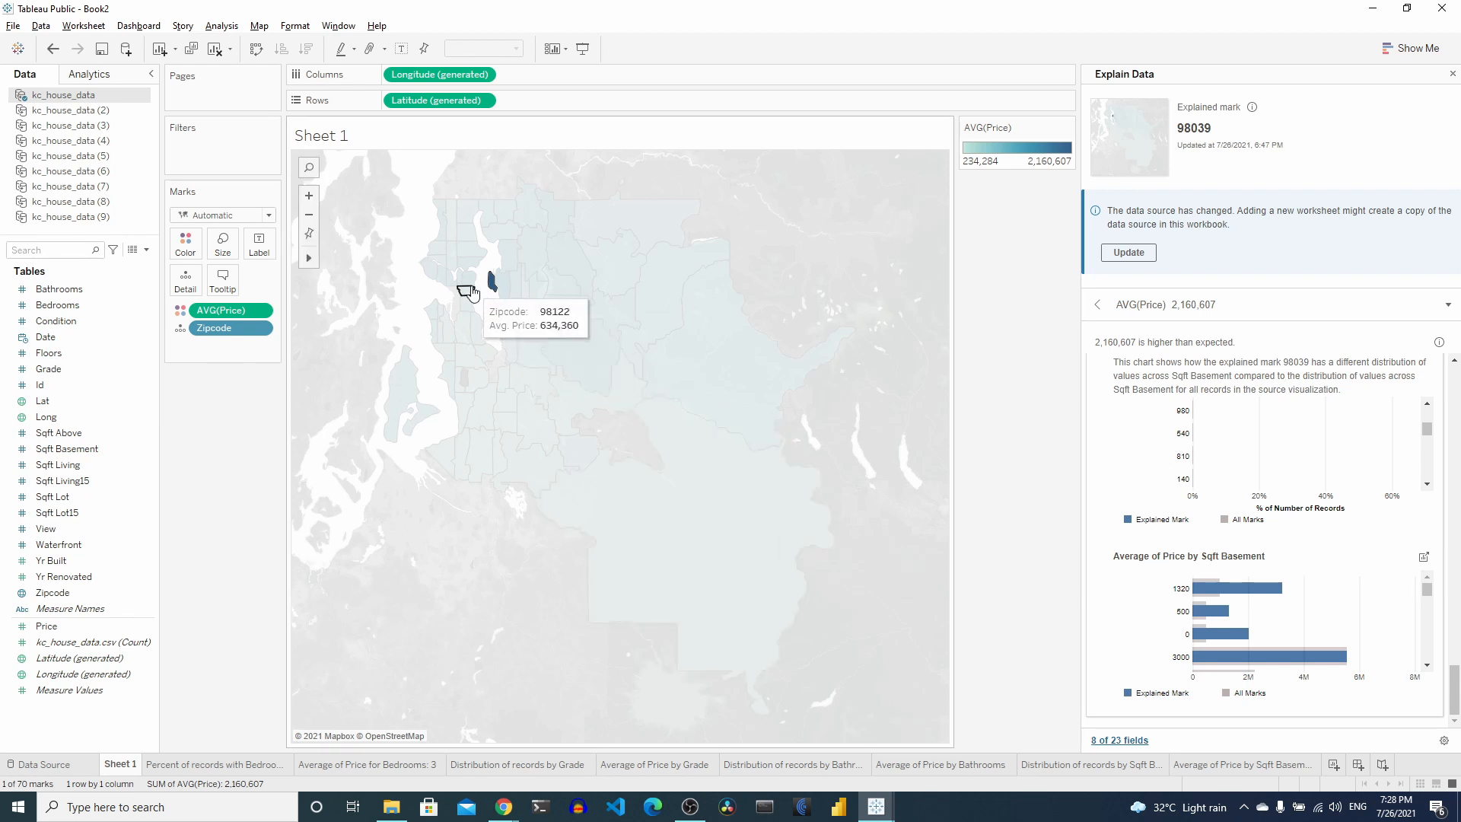
Step: Highlight only zipcode 98039 on the average price map and clear the selection again
{"action": "left_click", "coordinate": [1037, 531]}
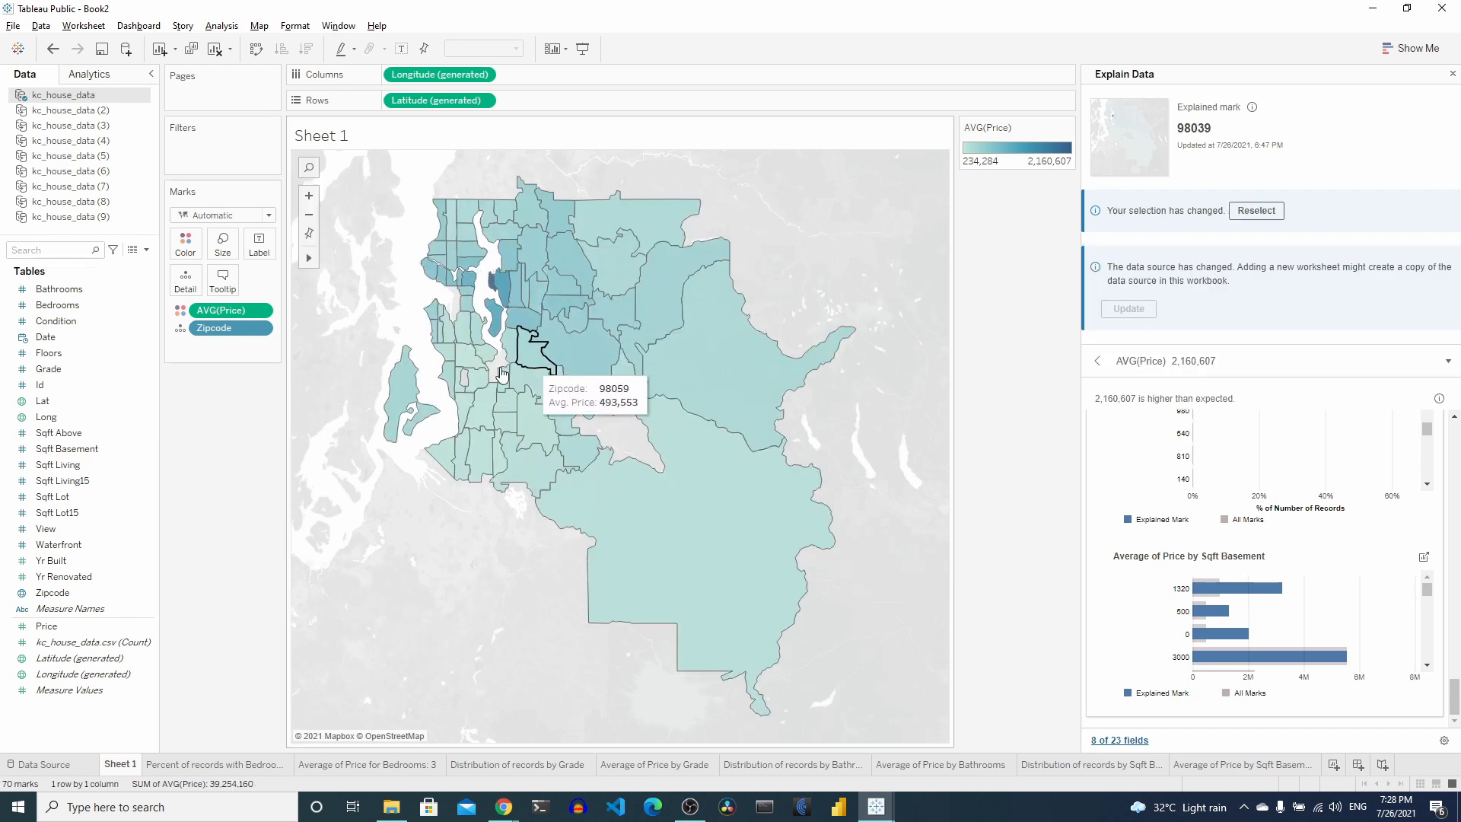
{"action": "left_click", "coordinate": [491, 285]}
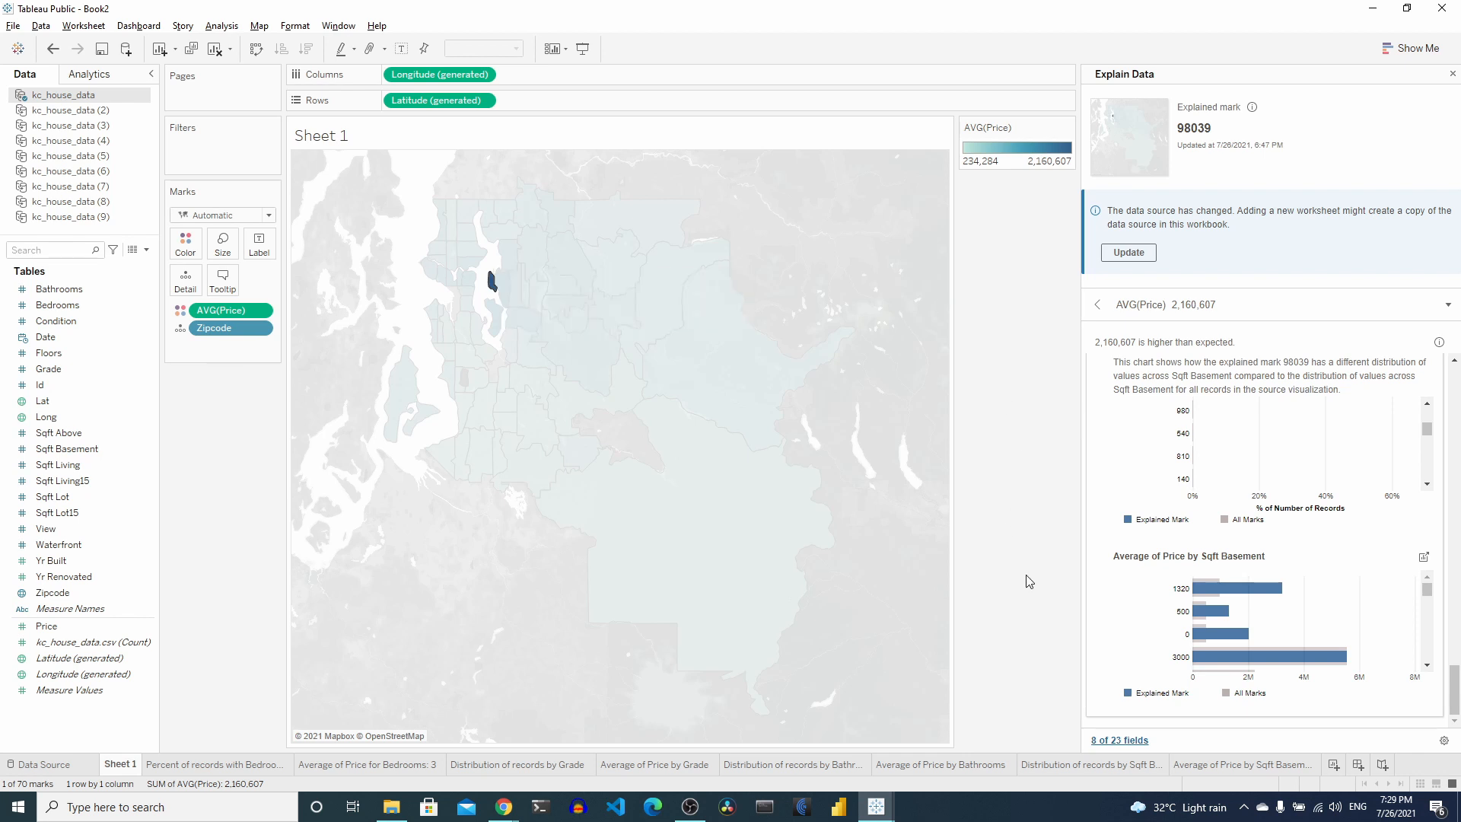
{"action": "left_click", "coordinate": [415, 642]}
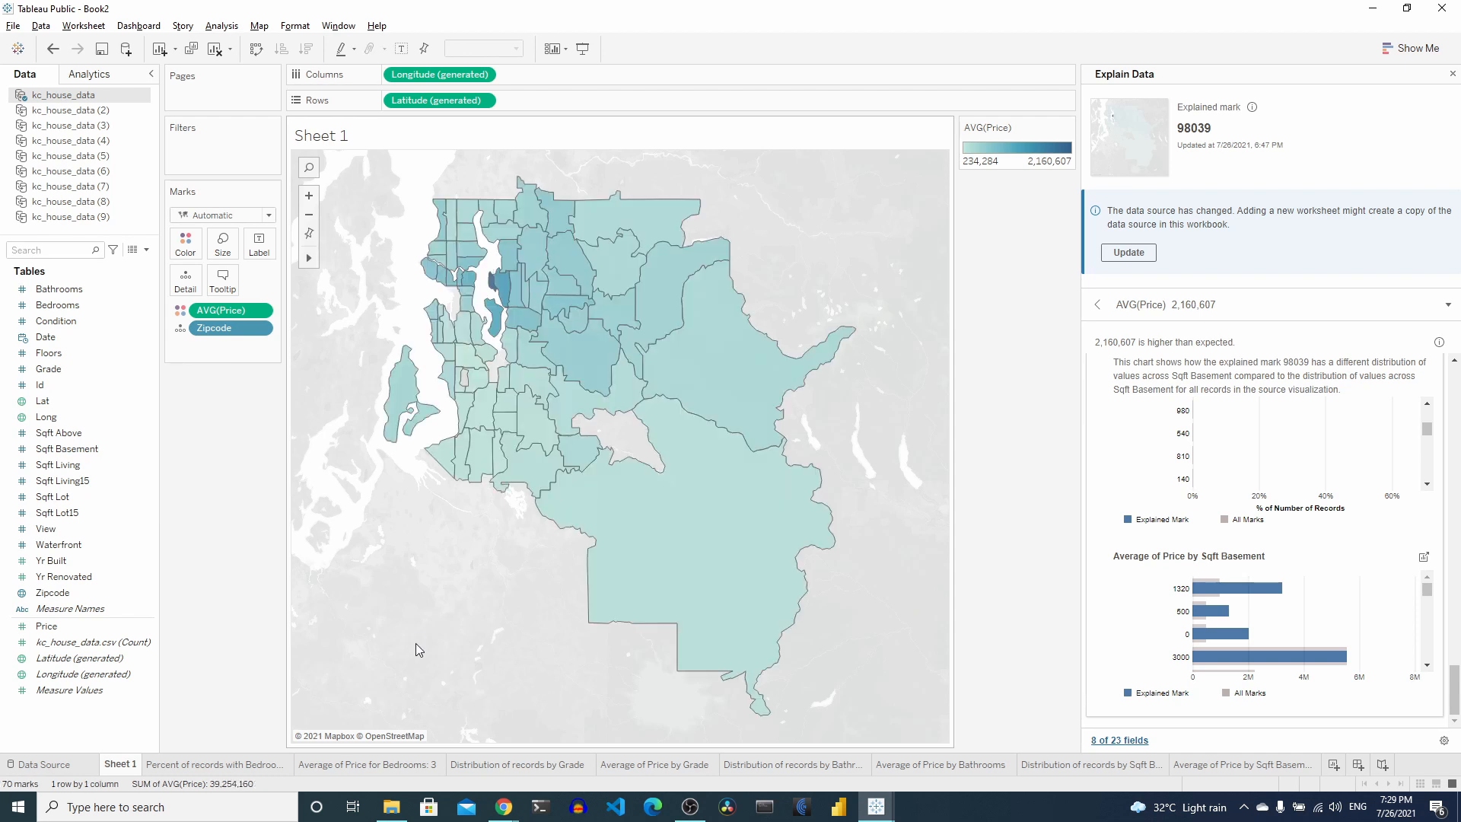